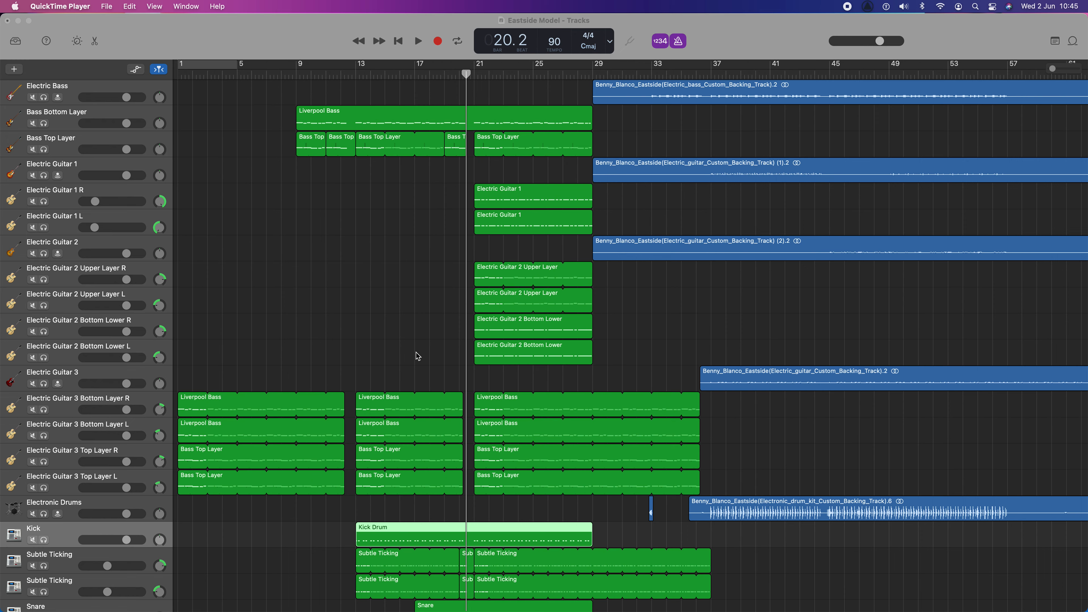
Step: Switch to GarageBand, play the song from the beginning to about bar 3 and stop it
scroll(418, 356, down, 2)
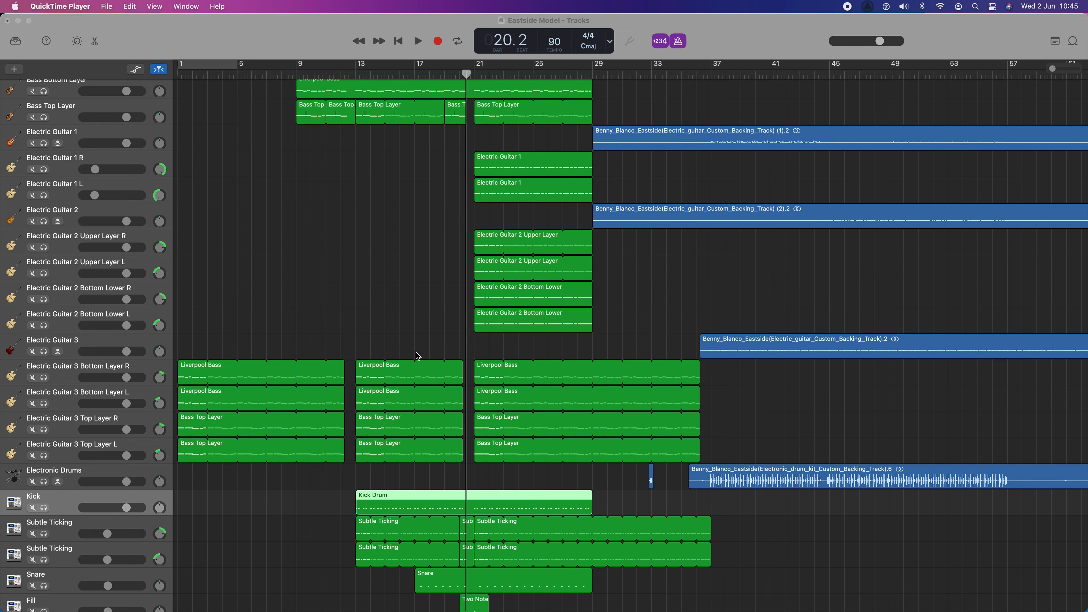
scroll(323, 339, down, 1)
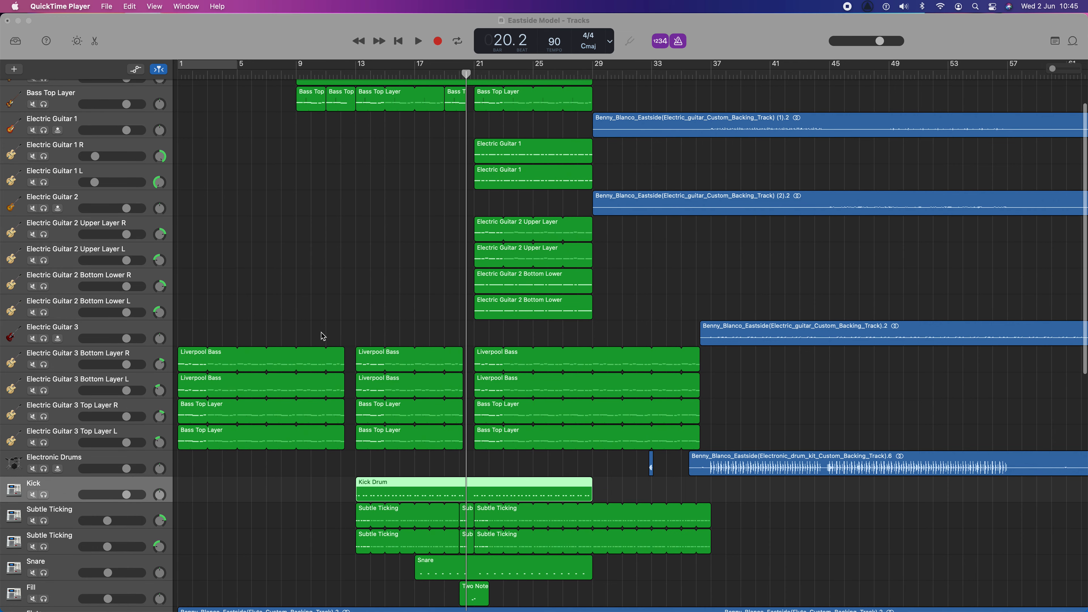
click(266, 299)
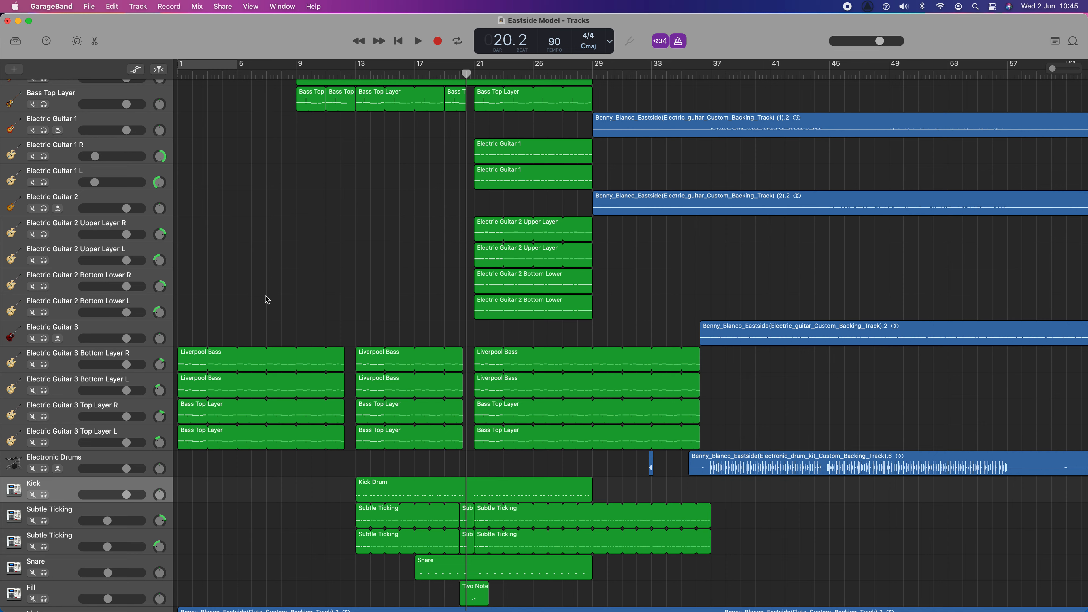
key(Return)
key(space)
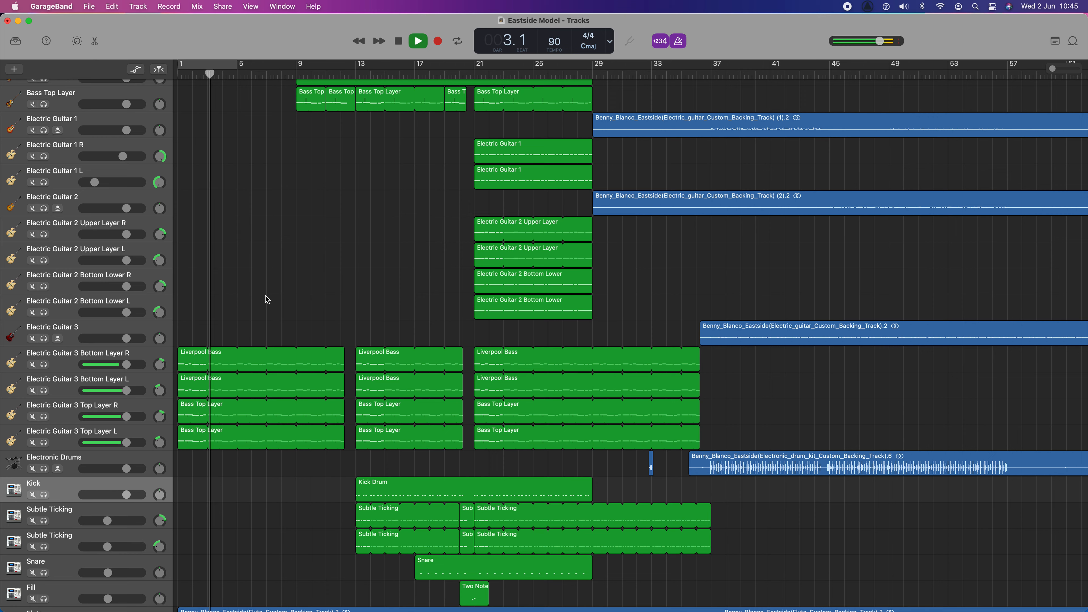
key(space)
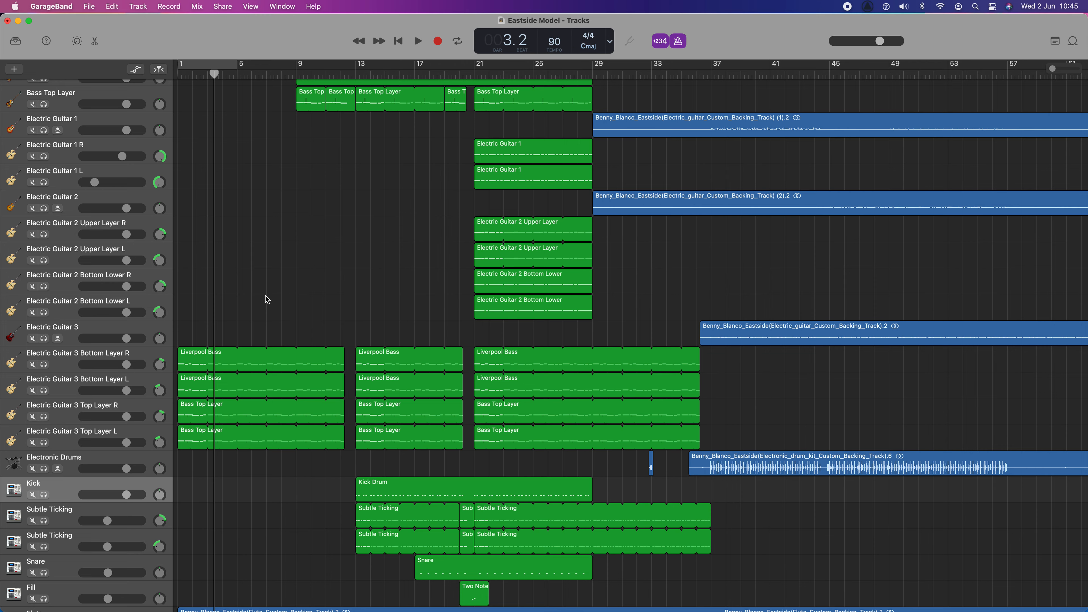
Step: Show the Smart Controls for the Electric Guitar 3 Bottom Layer R track and expand its plug-ins list
scroll(266, 299, down, 2)
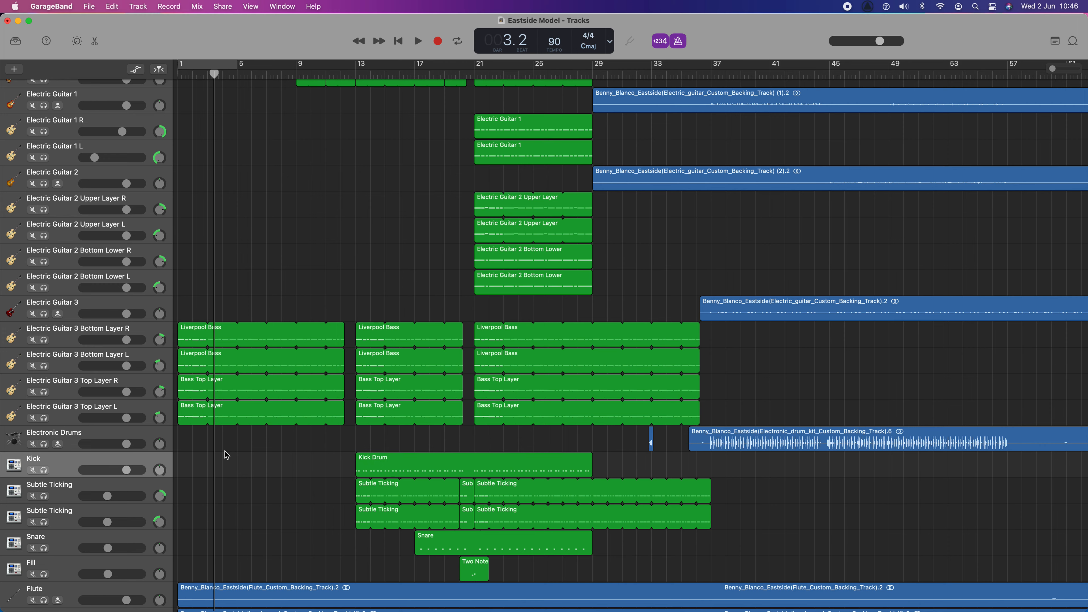
key(b)
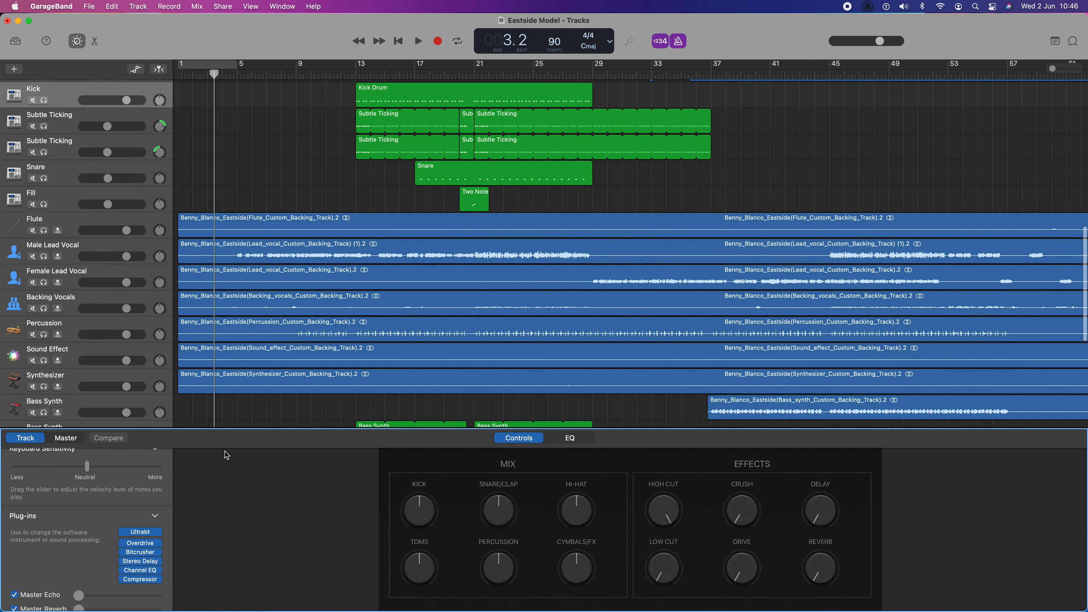
click(157, 516)
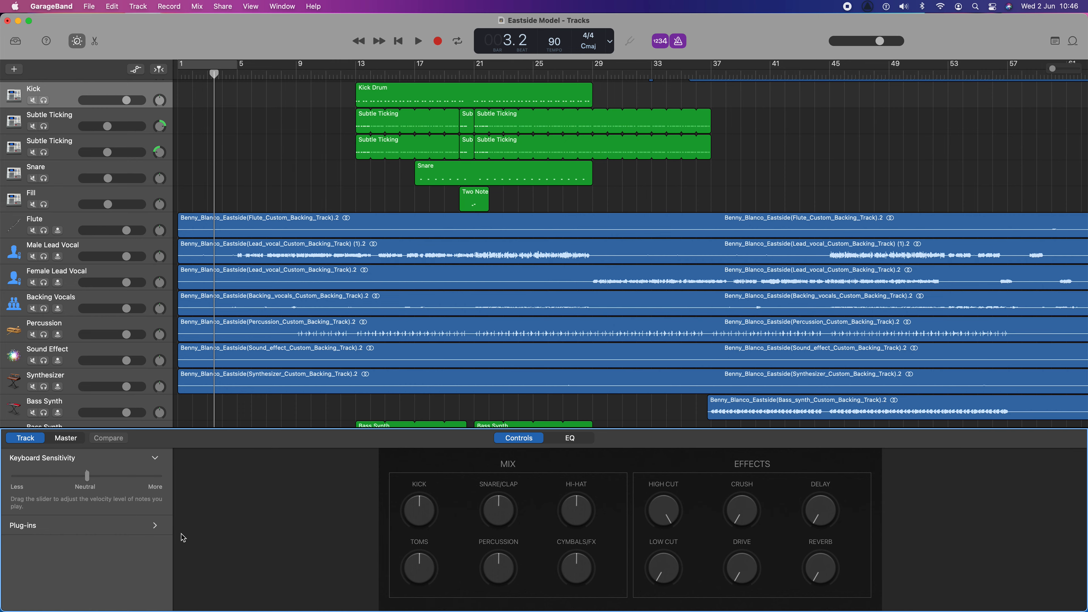
scroll(160, 226, up, 3)
scroll(161, 226, up, 8)
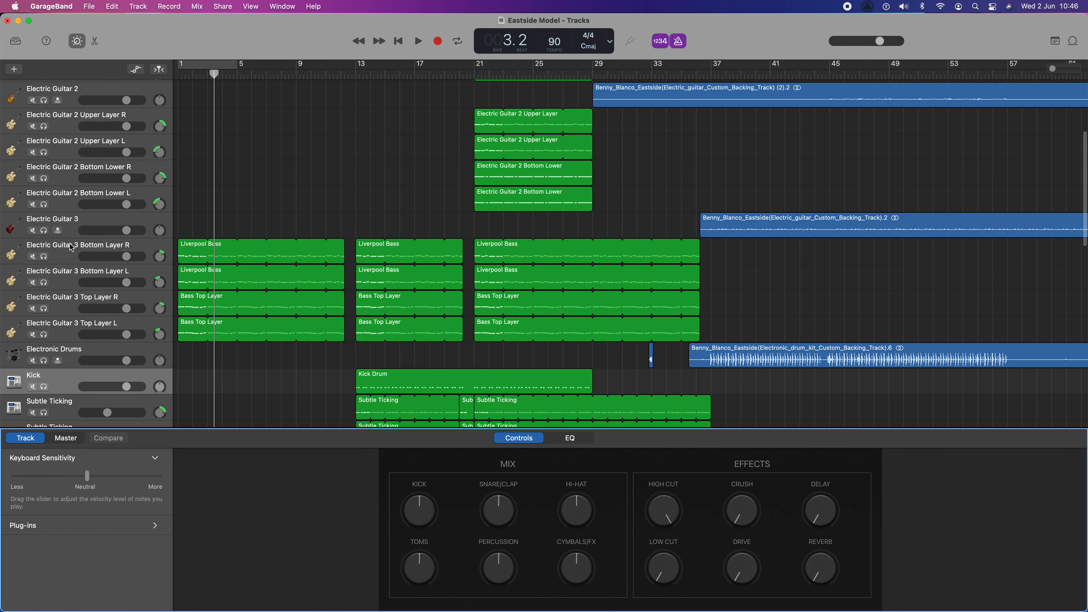
click(71, 248)
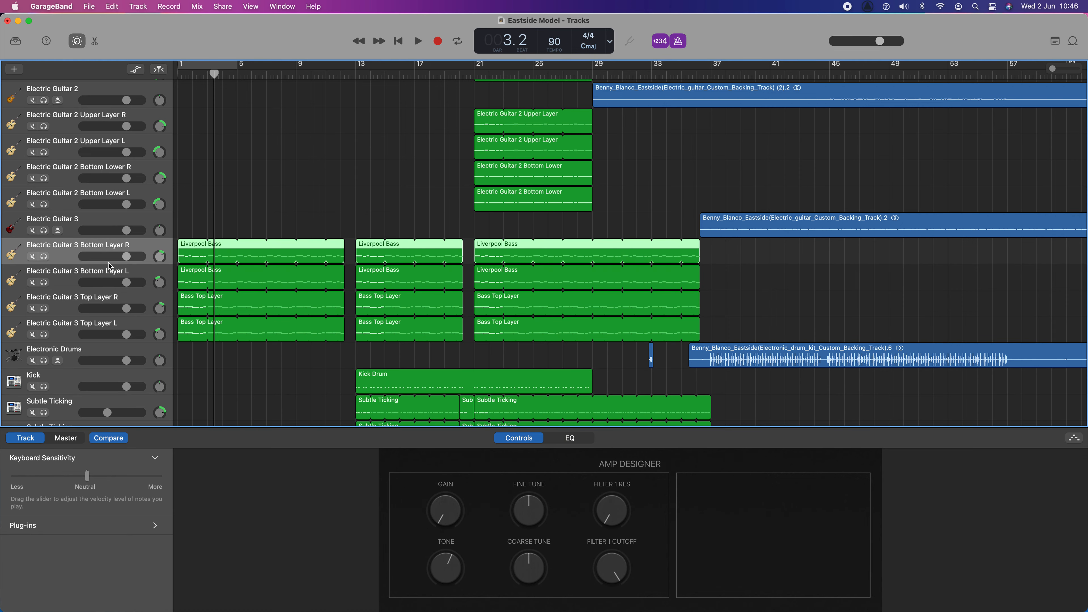
click(156, 526)
Step: Add the Space Designer reverb plug-in to Electric Guitar 3 Bottom Layer R and move its window clear of the first regions
mouse_move(145, 581)
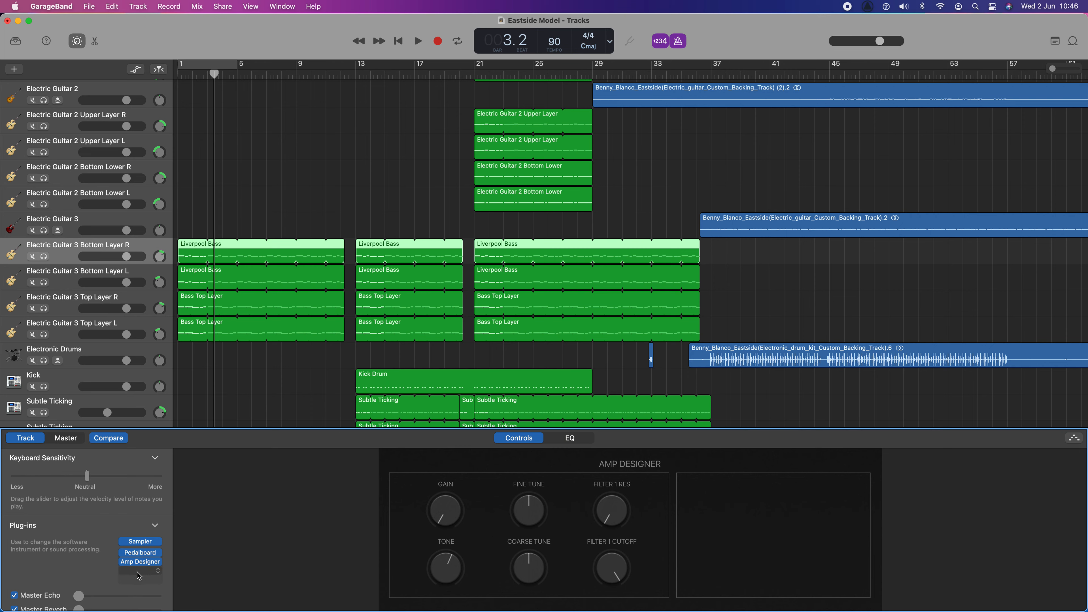
click(144, 575)
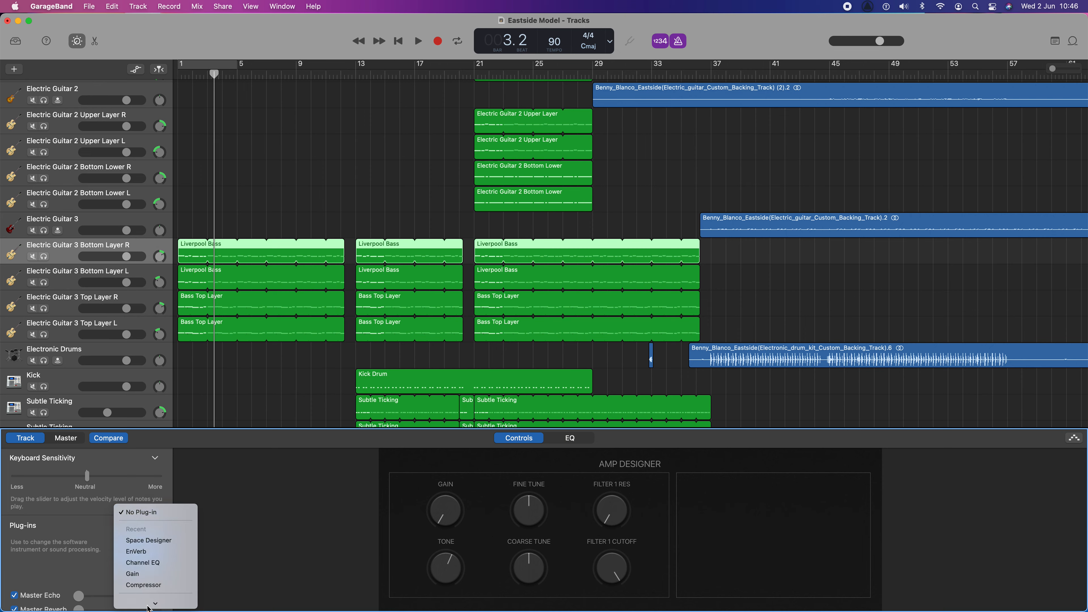
mouse_move(150, 591)
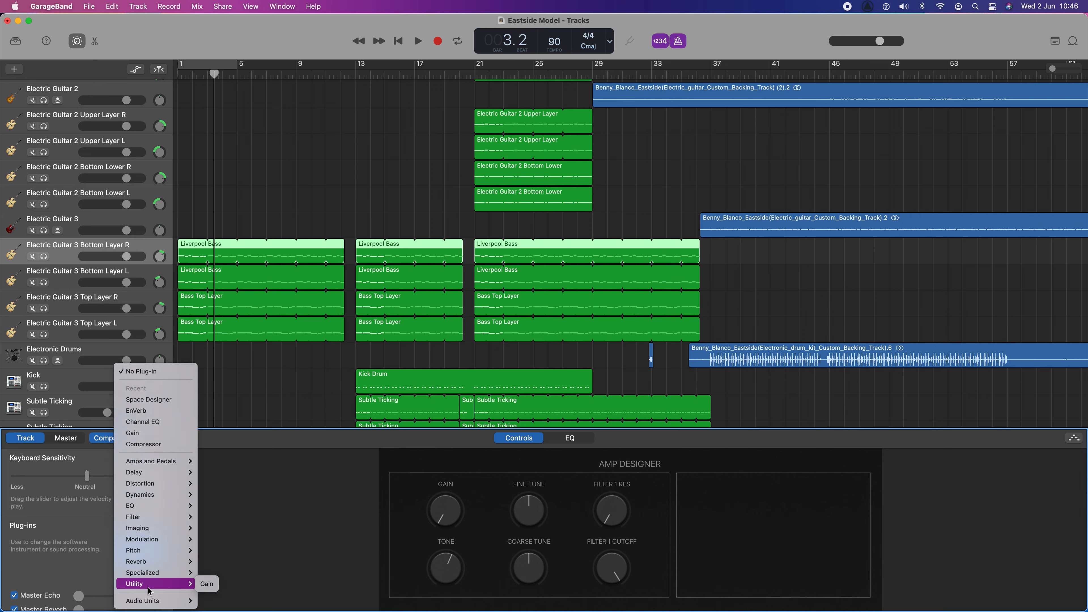
mouse_move(157, 492)
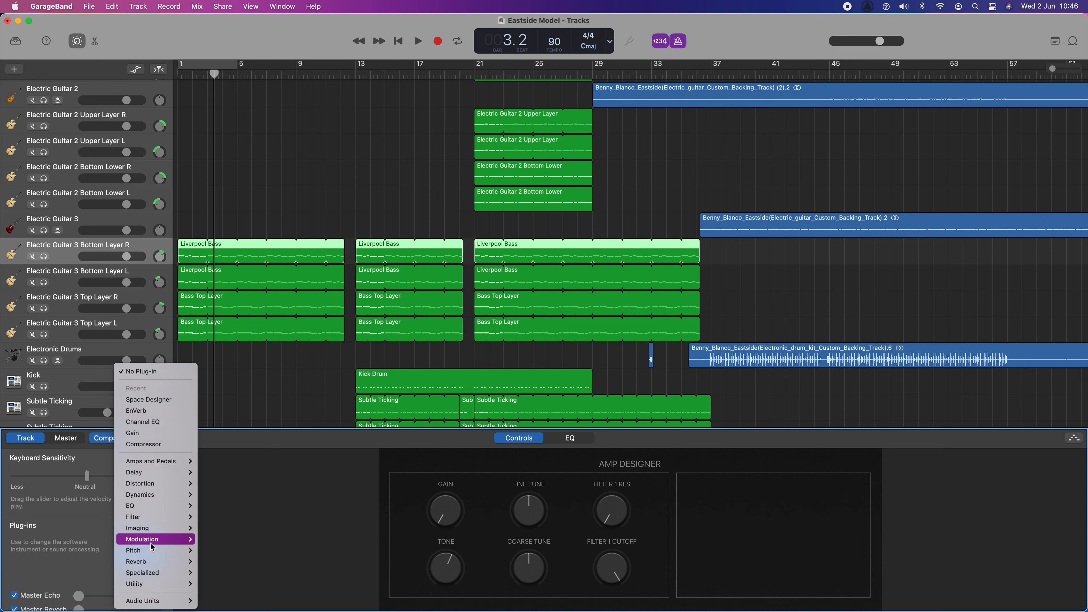
mouse_move(148, 561)
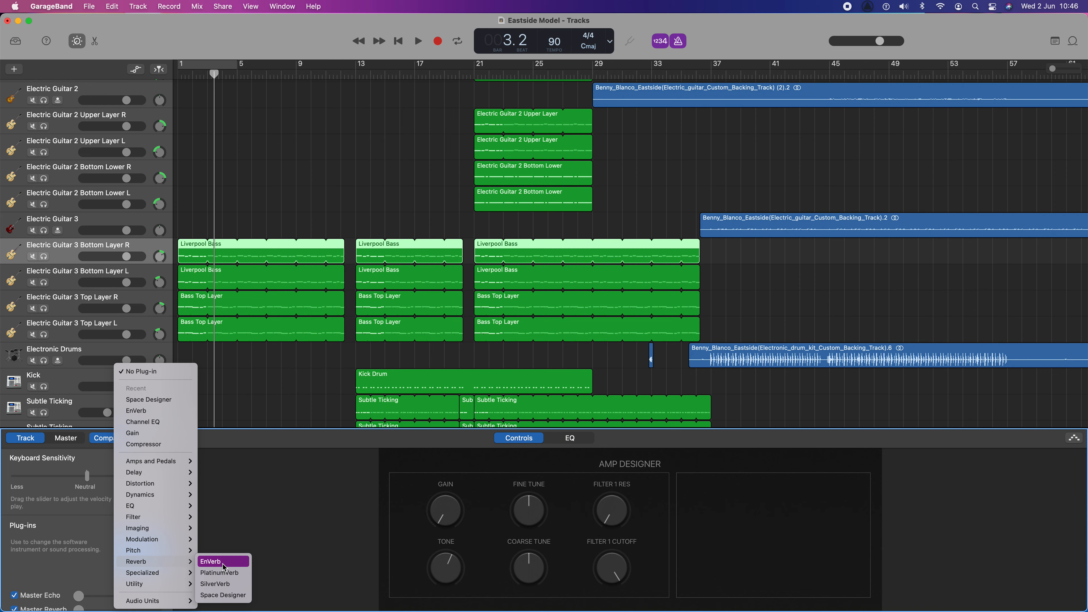
click(228, 599)
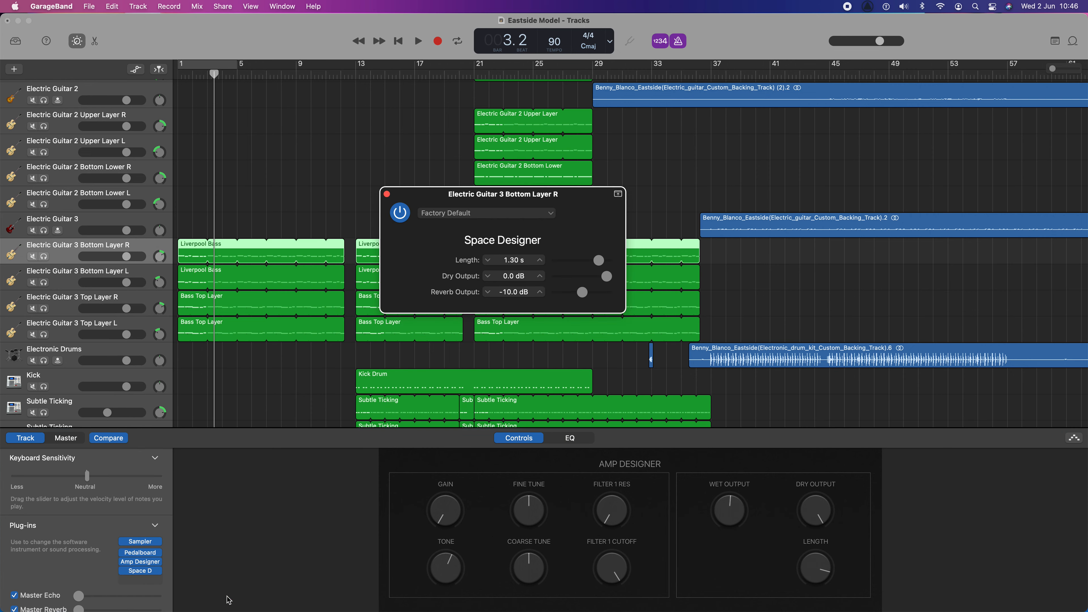
drag(491, 200, 752, 143)
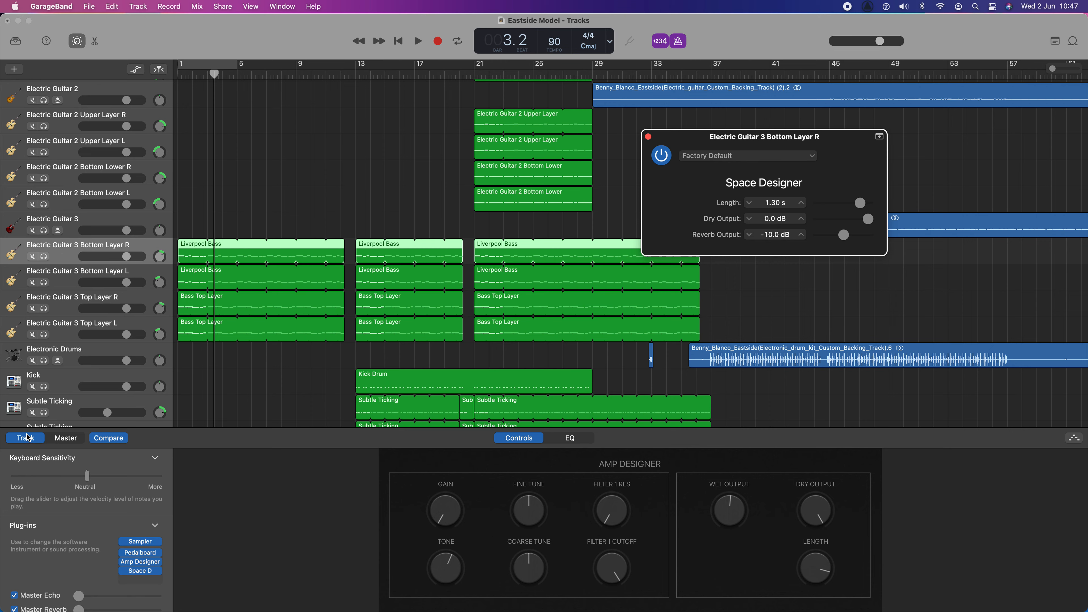
Step: Solo the Electric Guitar 3 Bottom Layer R track and play it from bar 1
click(69, 441)
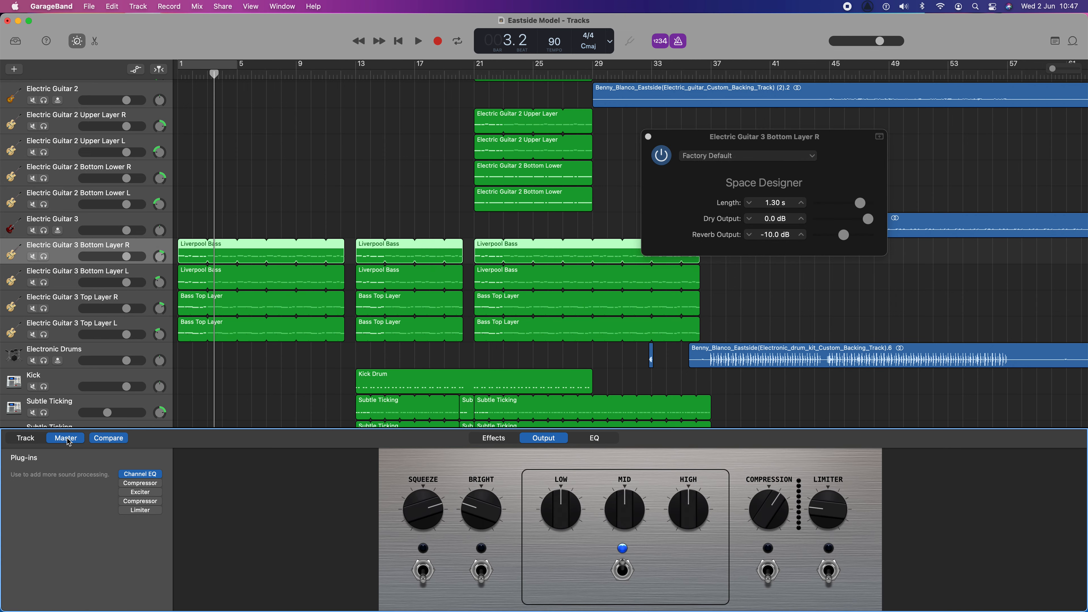
click(25, 440)
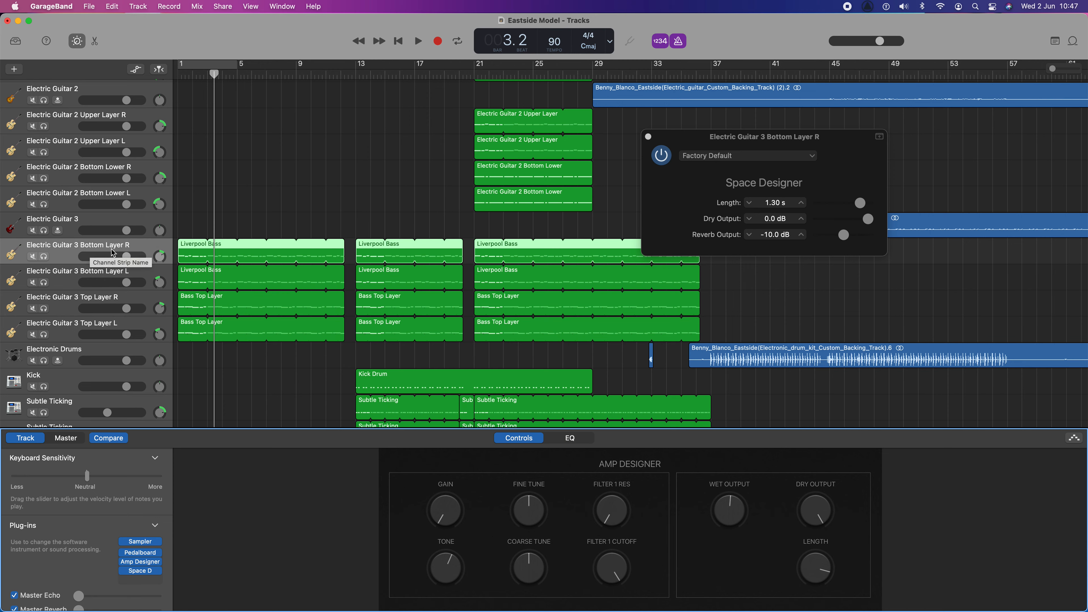
click(44, 256)
click(180, 72)
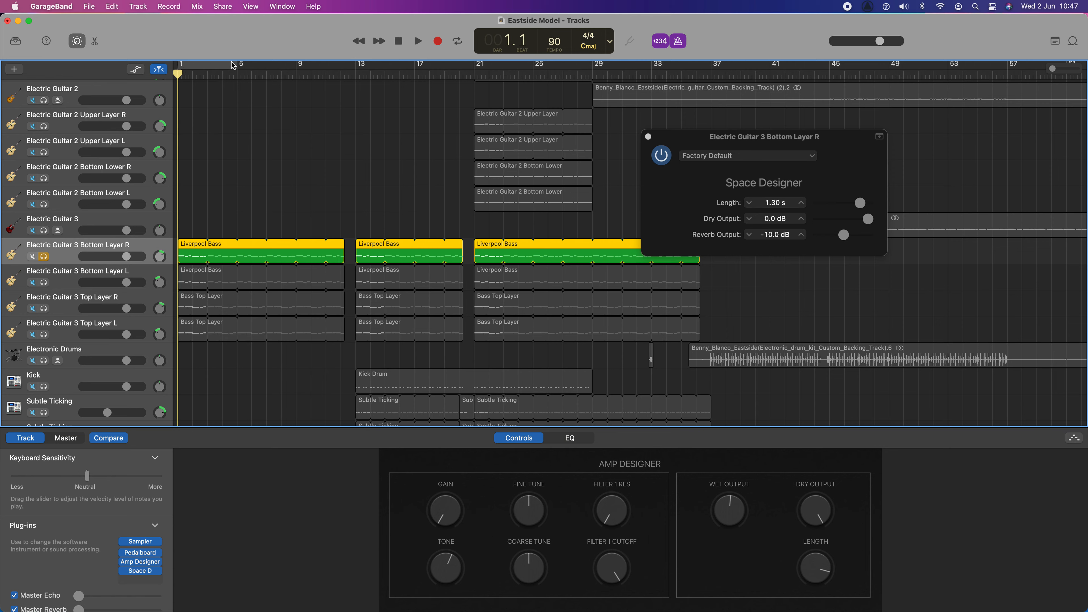
key(space)
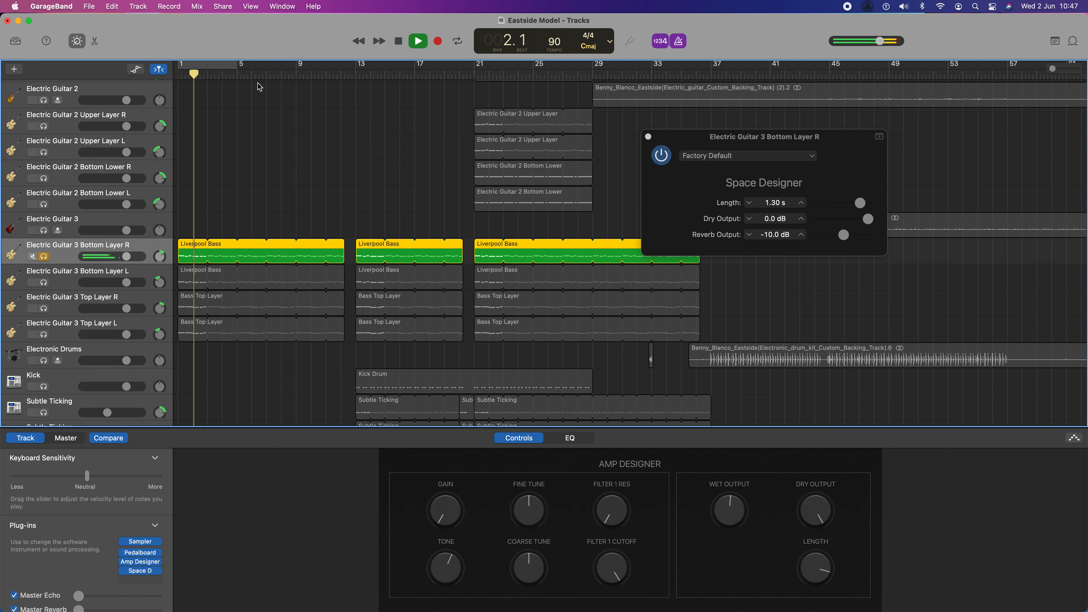
Step: Look through Space Designer's preset categories, including Large Spaces and Small Spaces, without choosing one, and stop playback
click(733, 156)
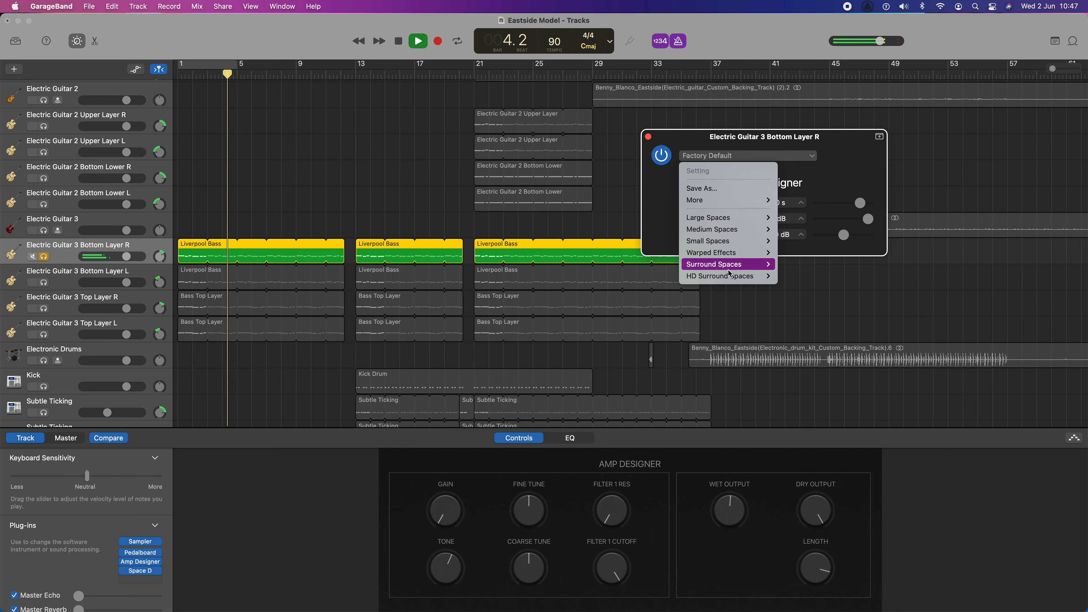
mouse_move(719, 222)
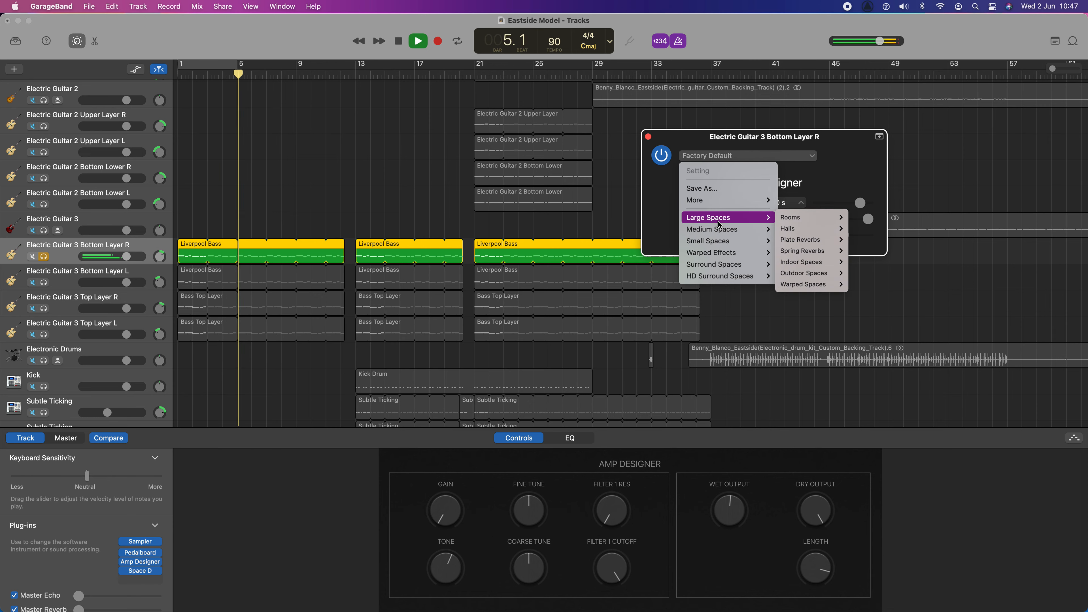
mouse_move(715, 248)
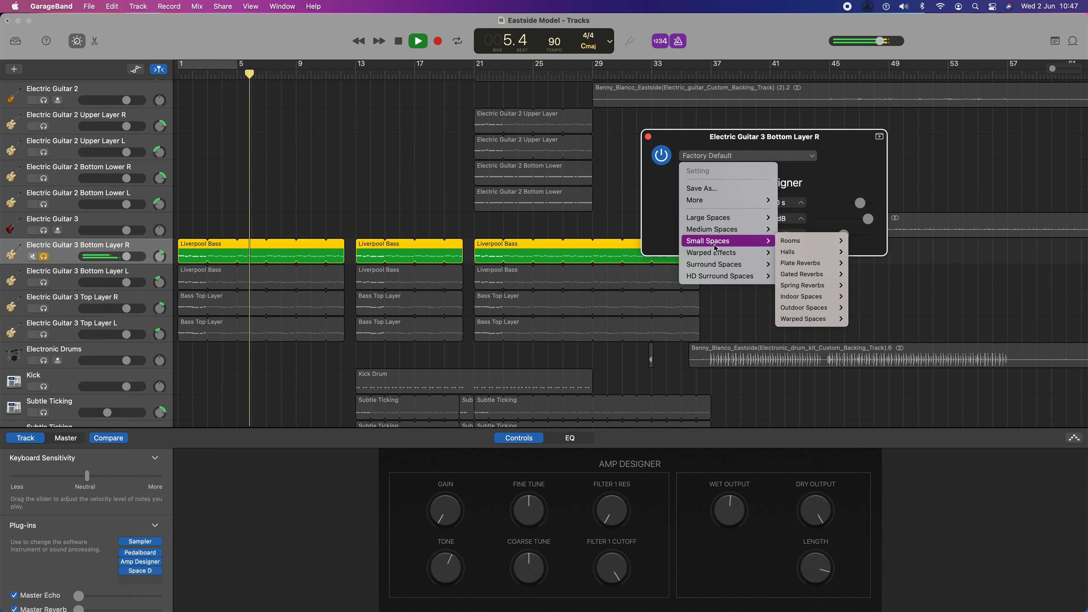
click(302, 193)
key(space)
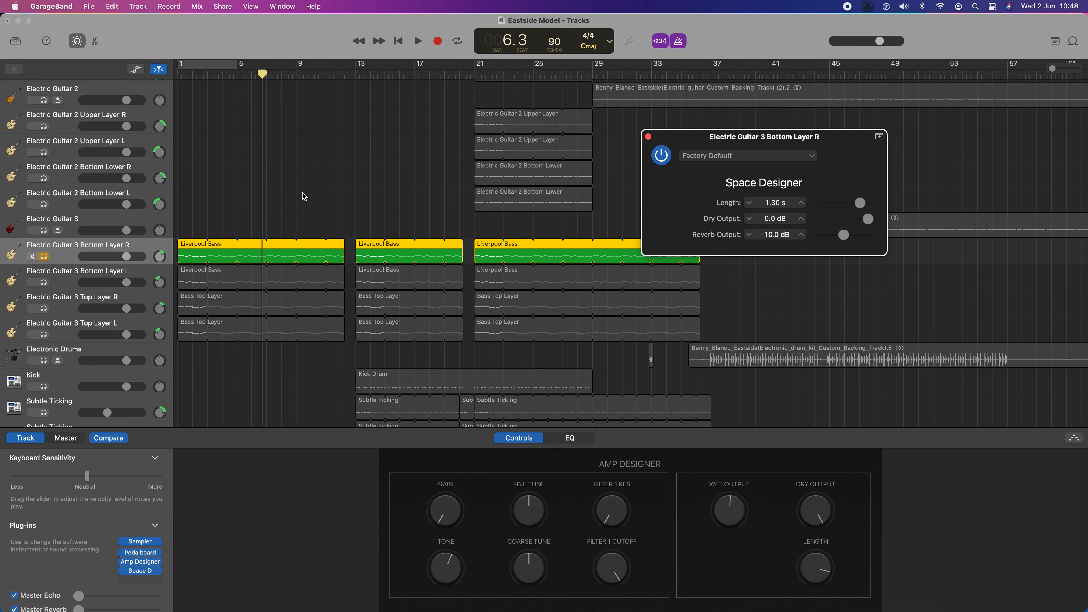
Step: Play the soloed guitar from bar 1 while trying Space Designer's large hall preset 14.8s Stairs Mid Level, and stop playback
click(182, 78)
key(space)
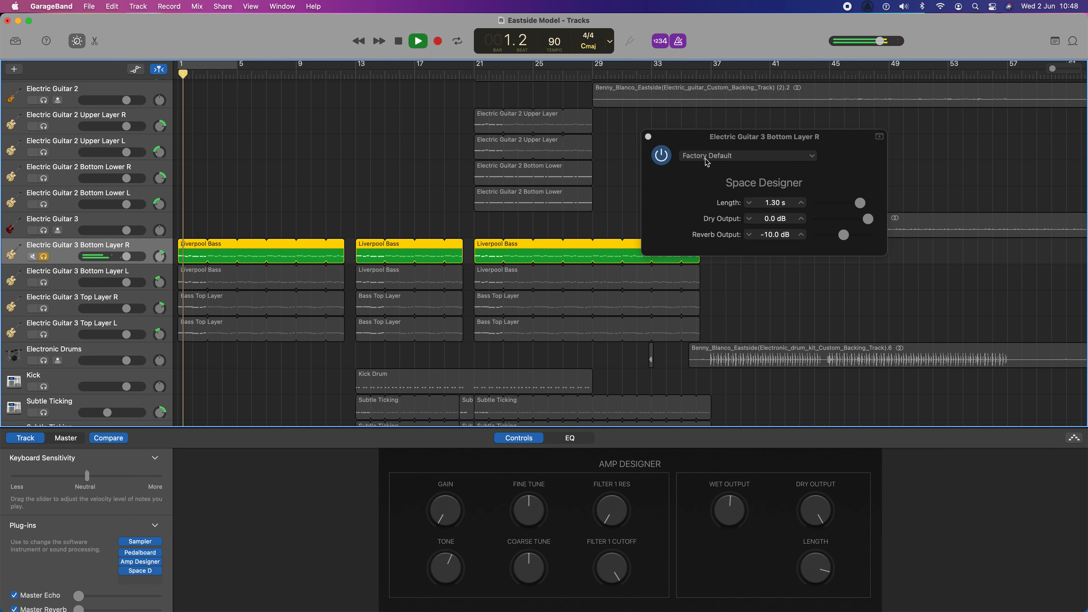
click(706, 162)
mouse_move(753, 218)
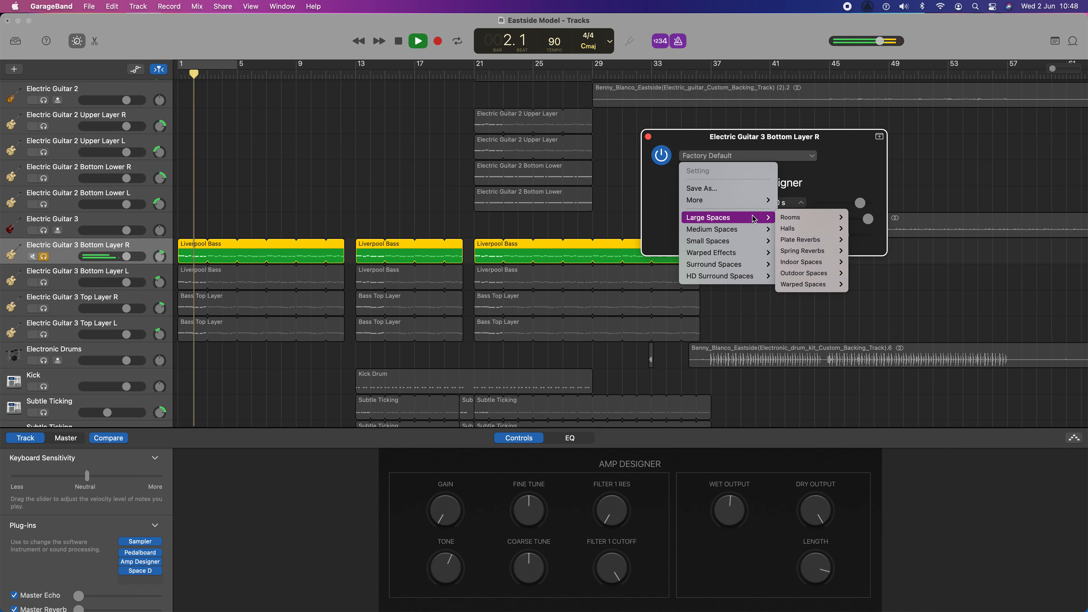
mouse_move(804, 232)
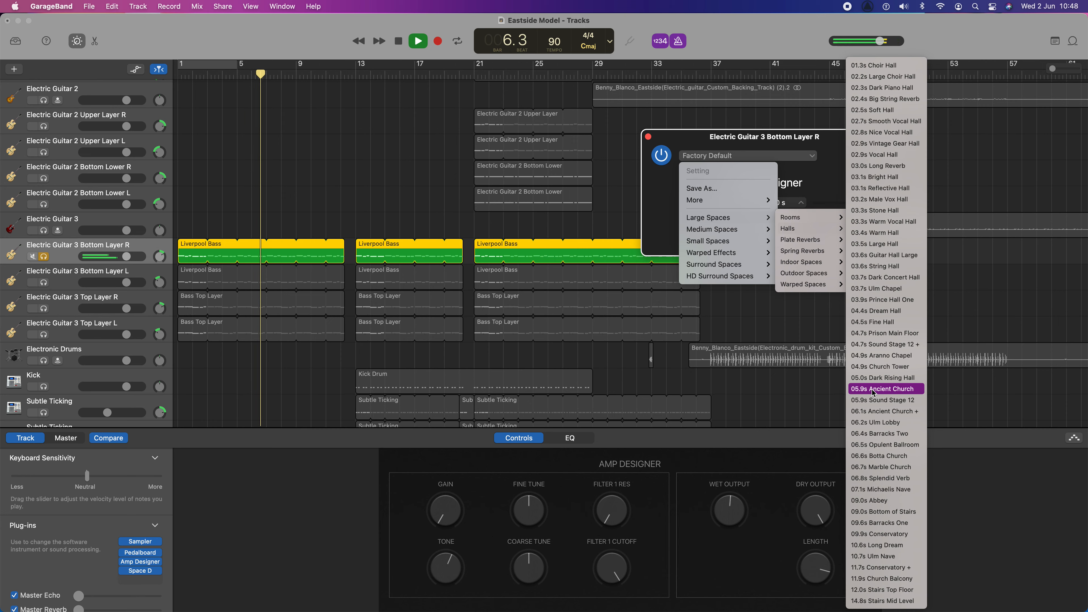
click(870, 600)
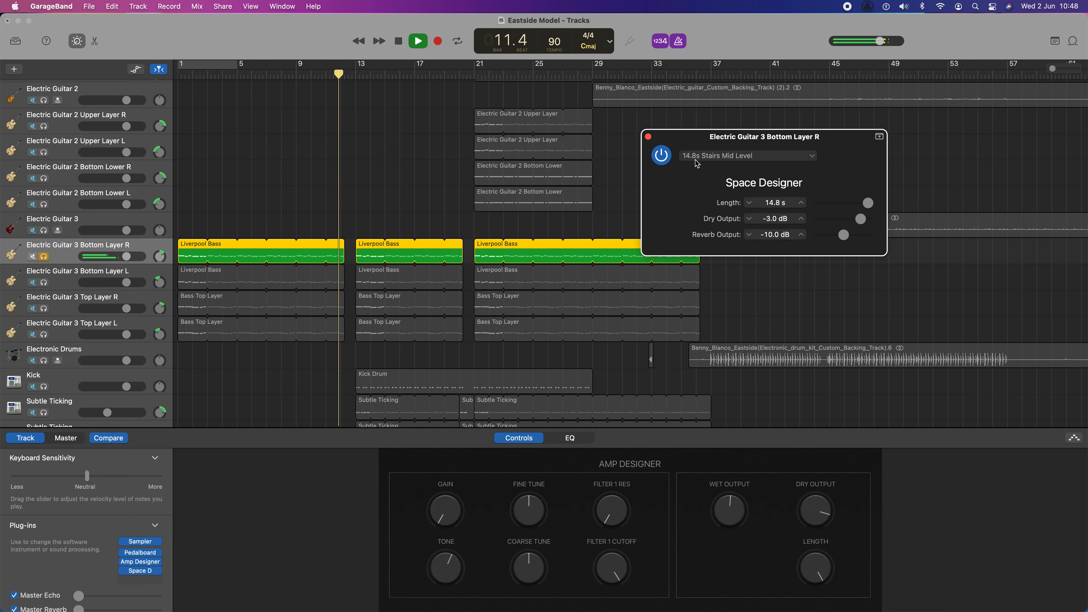
key(space)
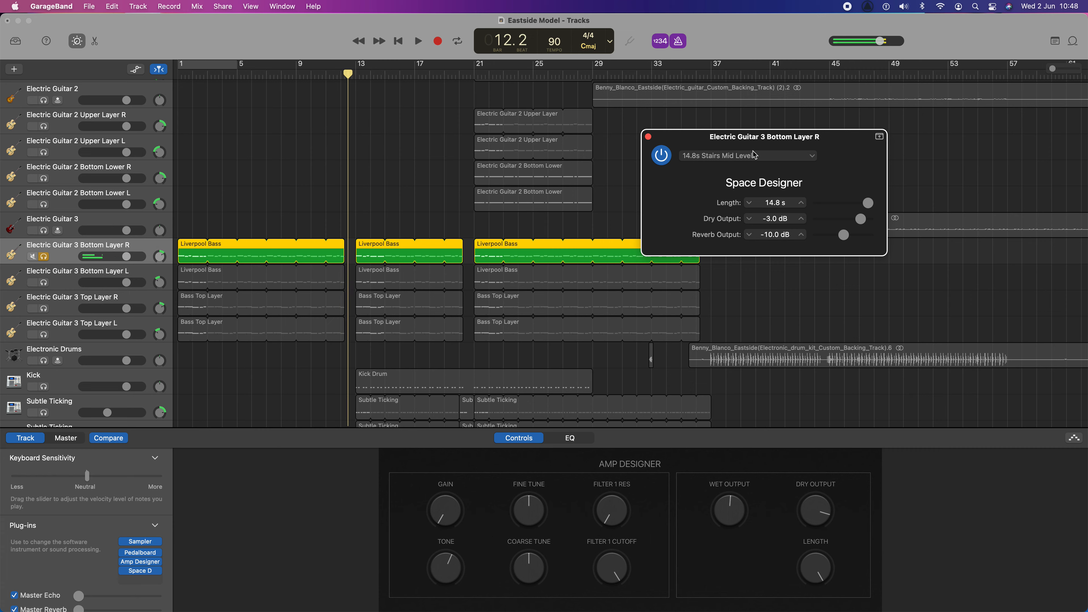
Step: Set Space Designer to the large hall preset 04.5s Fine Hall and play the soloed guitar from bar 5
click(703, 162)
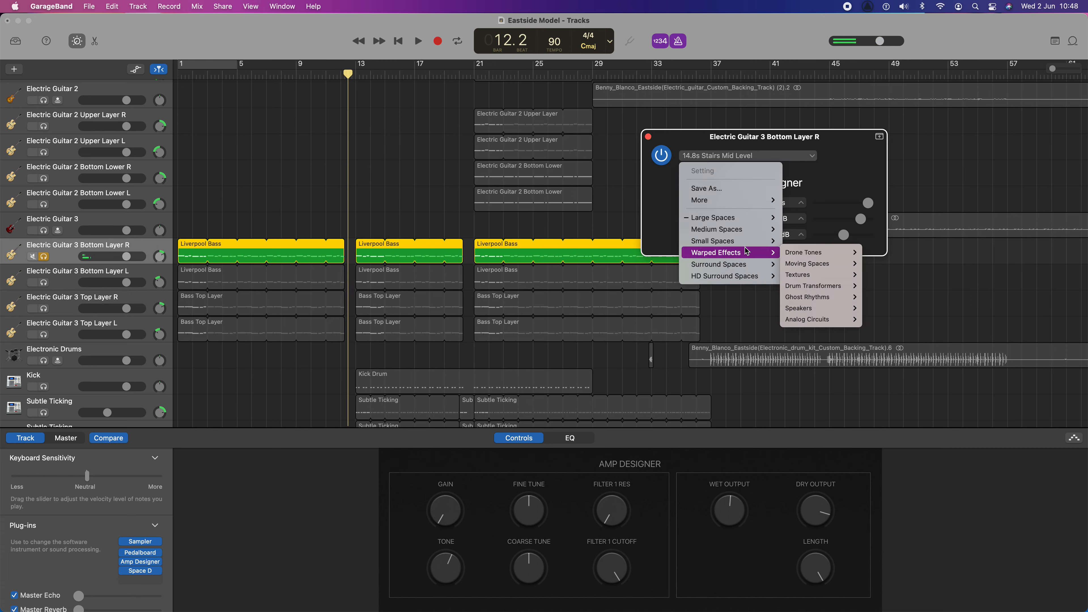
mouse_move(738, 222)
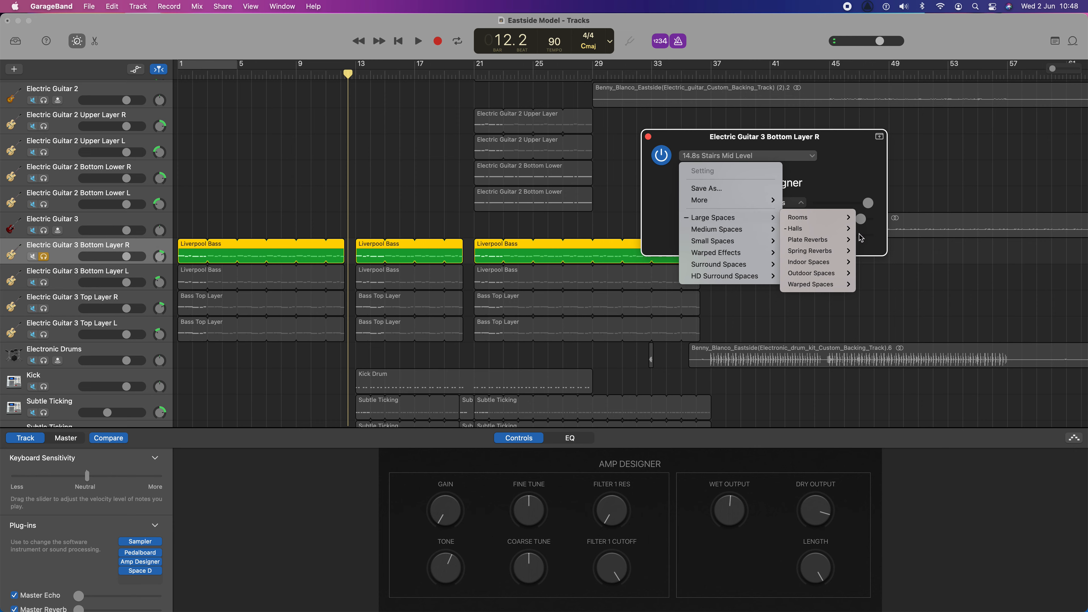
mouse_move(805, 228)
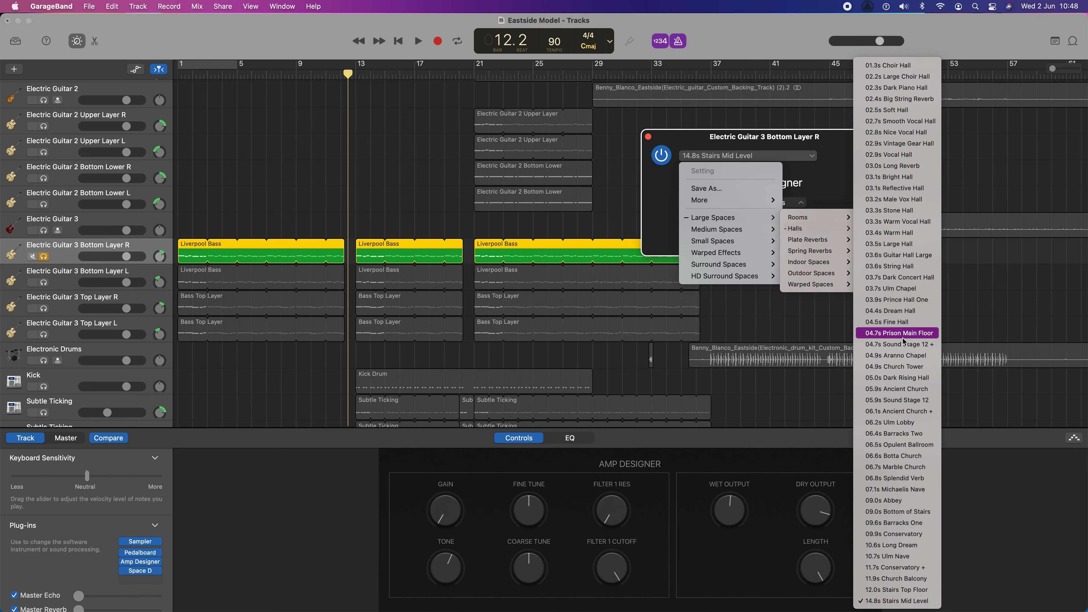
click(890, 322)
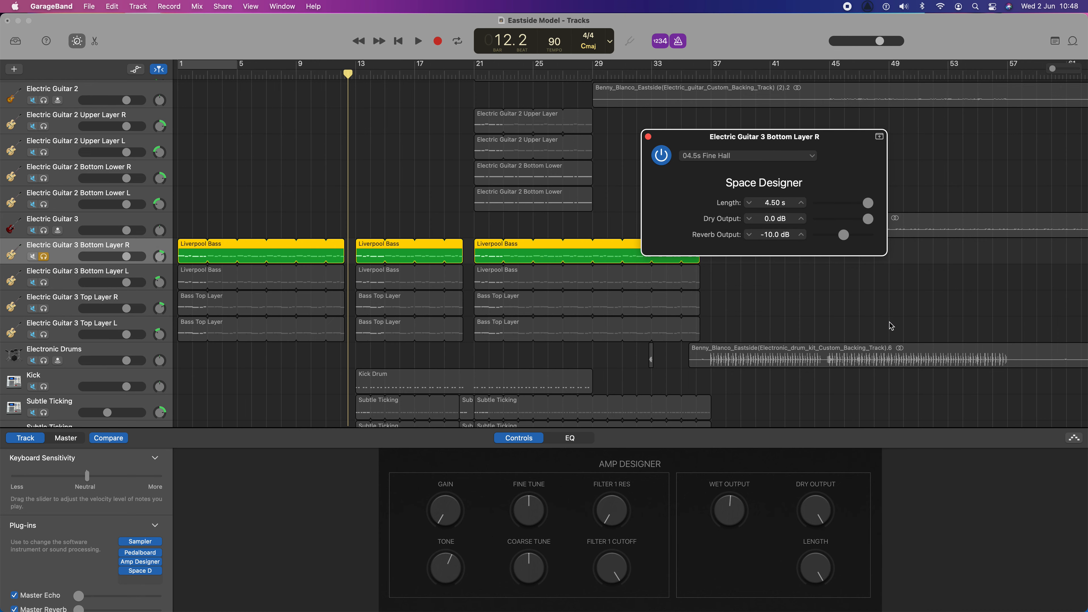
click(240, 76)
key(space)
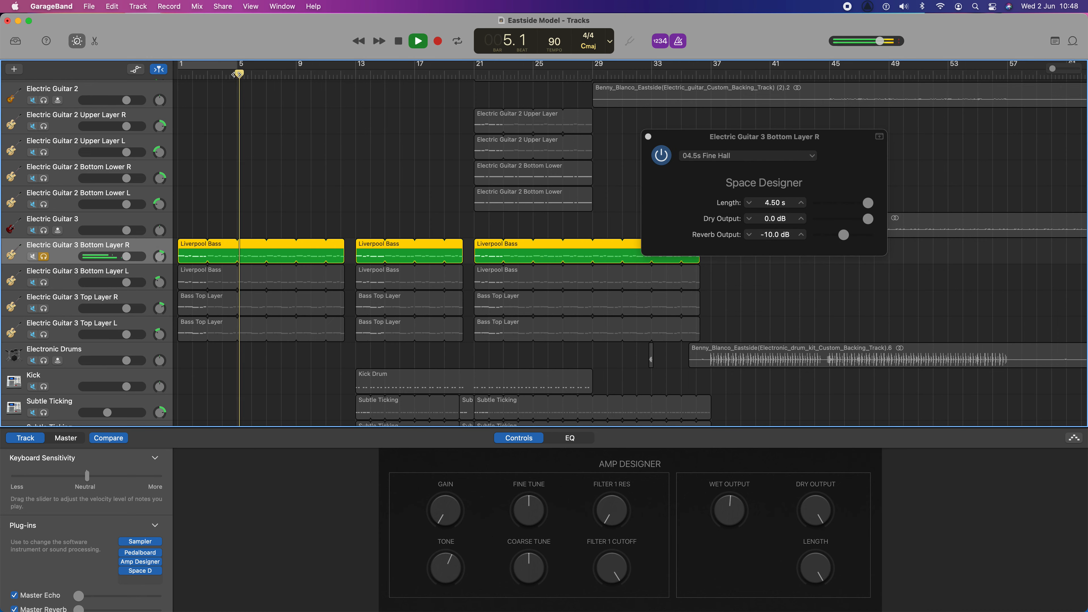
Step: Bypass Space Designer on Electric Guitar 3 Bottom Layer R during playback and re-enable it to compare the dry and reverberated sound
click(665, 159)
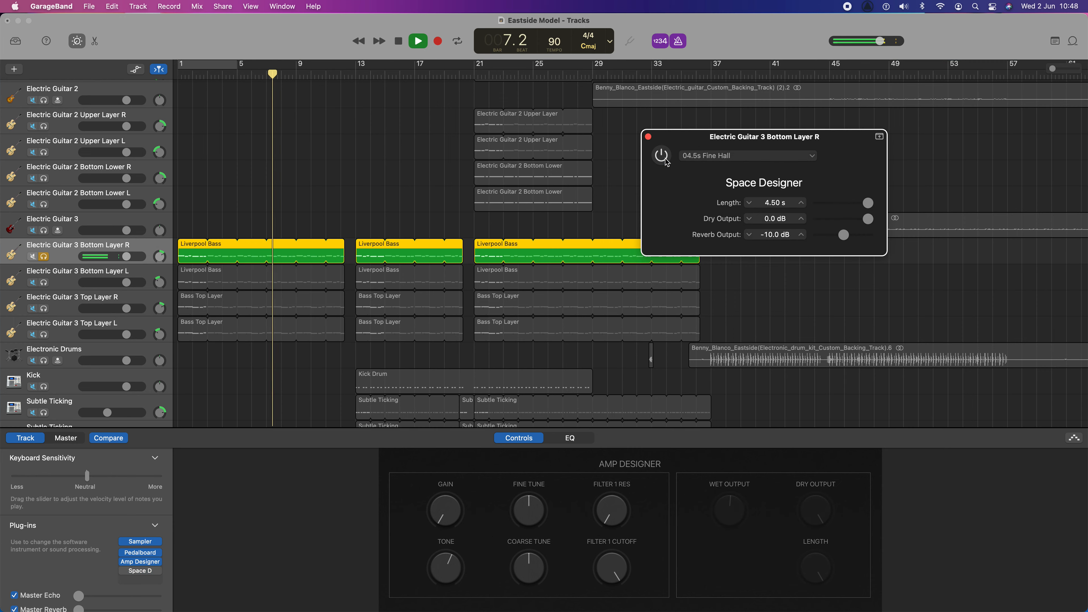
click(665, 159)
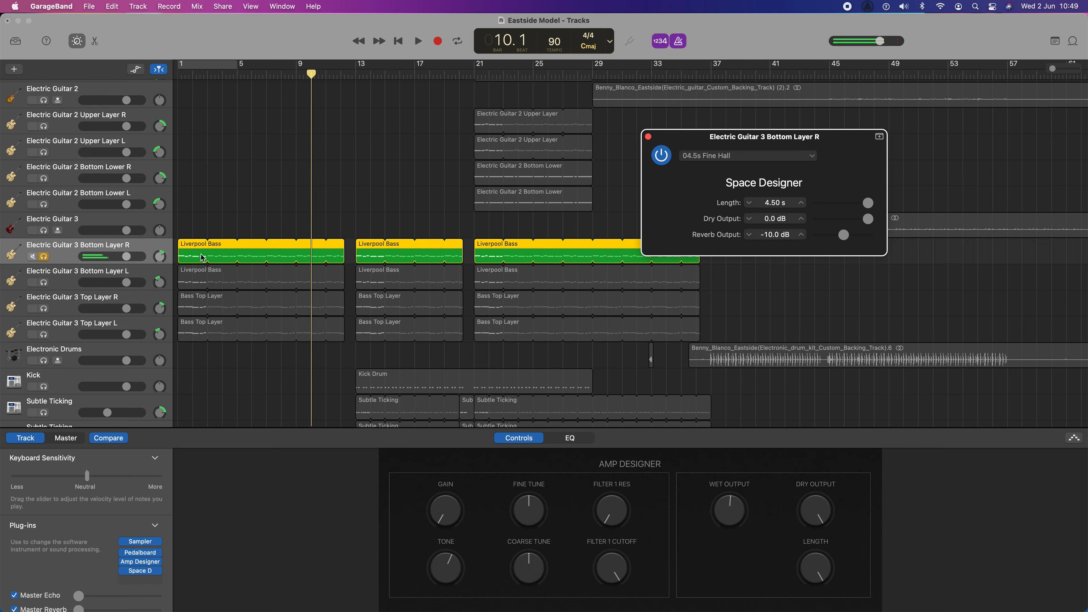
Step: Add Space Designer to the Electric Guitar 3 Bottom Layer L track with the large hall preset 04.5s Fine Hall
click(73, 275)
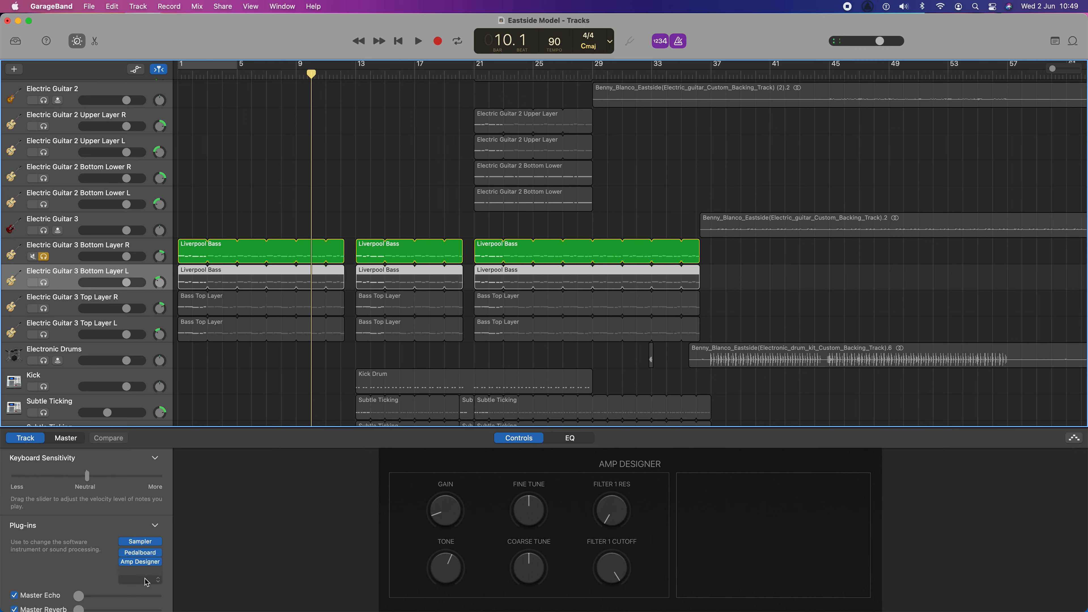
click(140, 571)
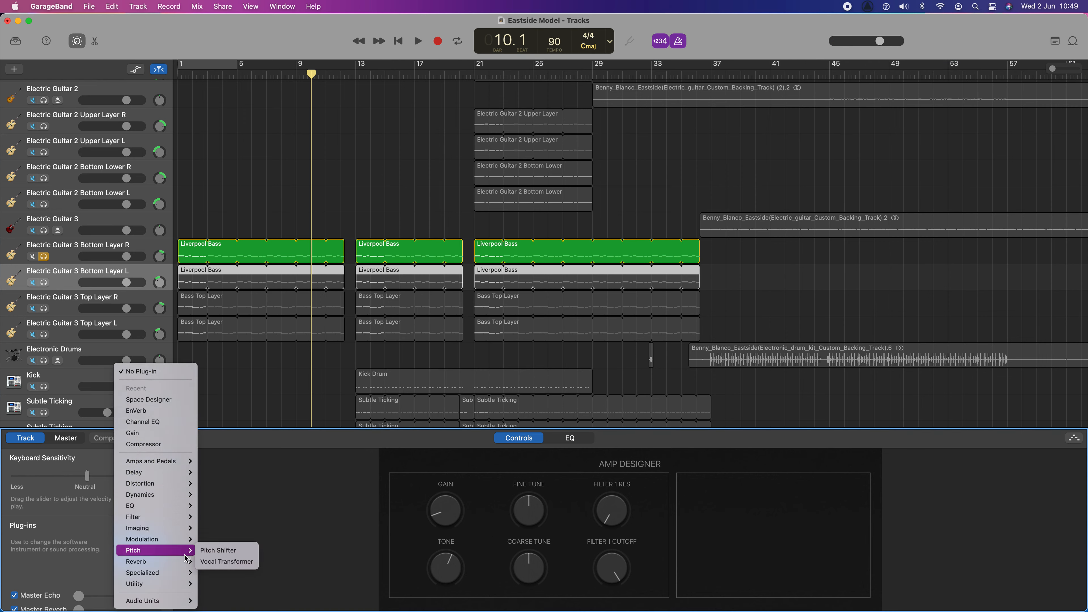
mouse_move(186, 561)
click(223, 595)
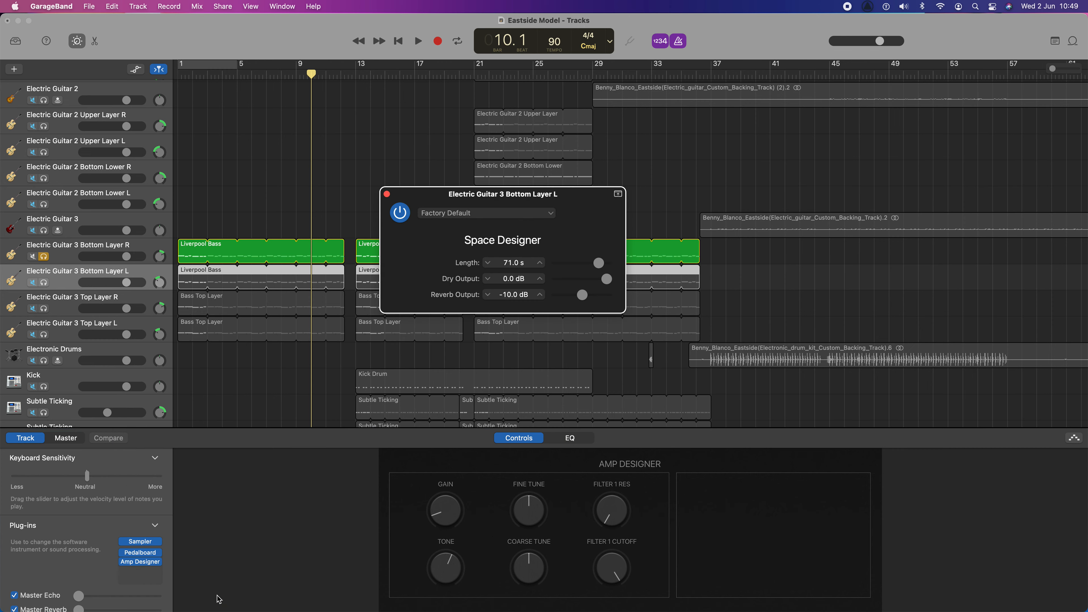
click(470, 217)
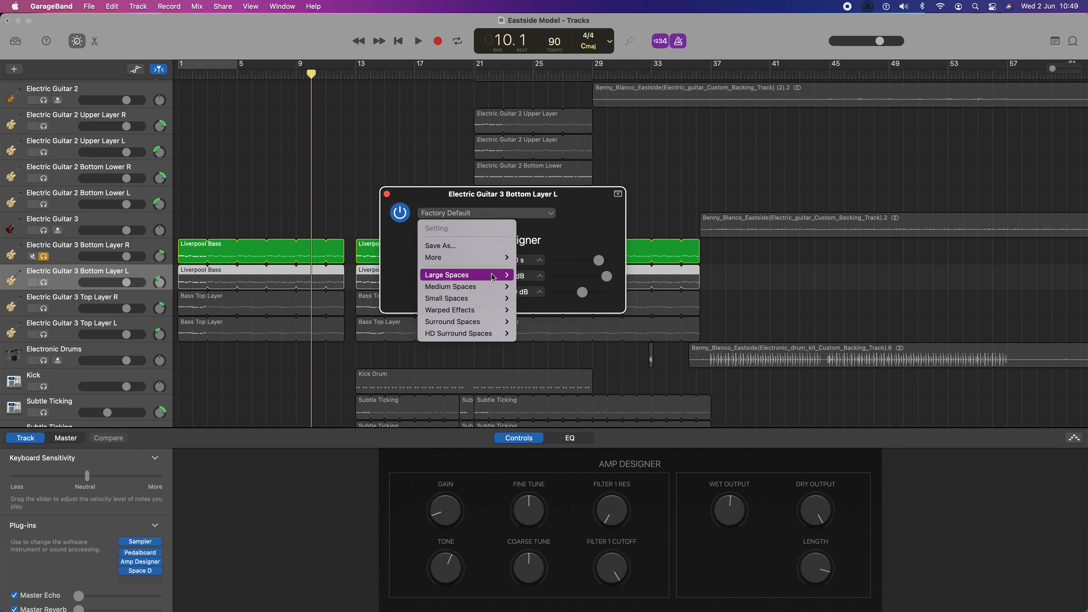
mouse_move(493, 274)
mouse_move(560, 286)
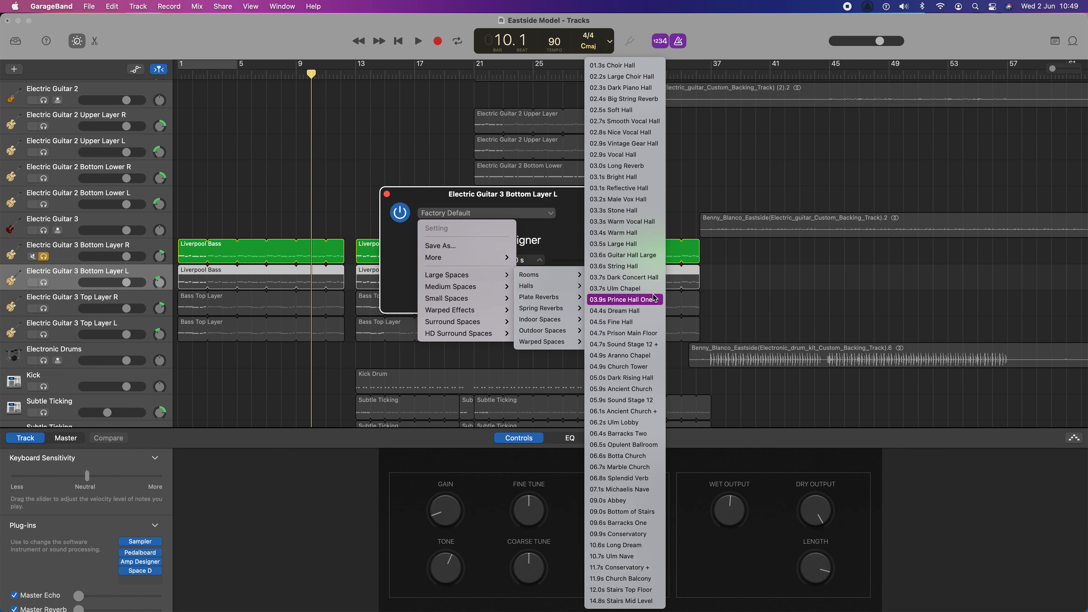
click(624, 322)
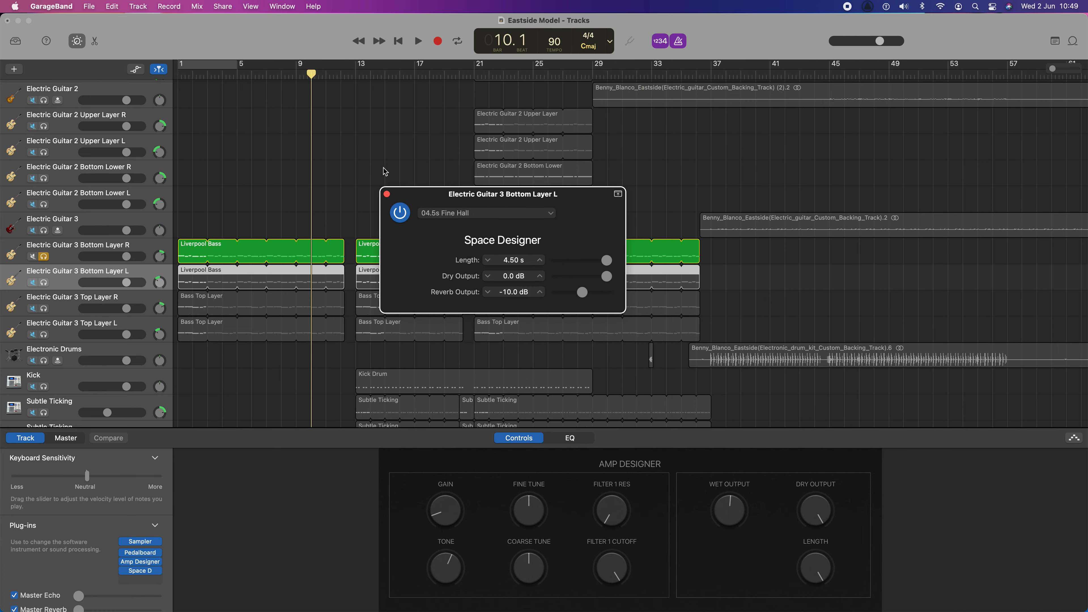
click(386, 195)
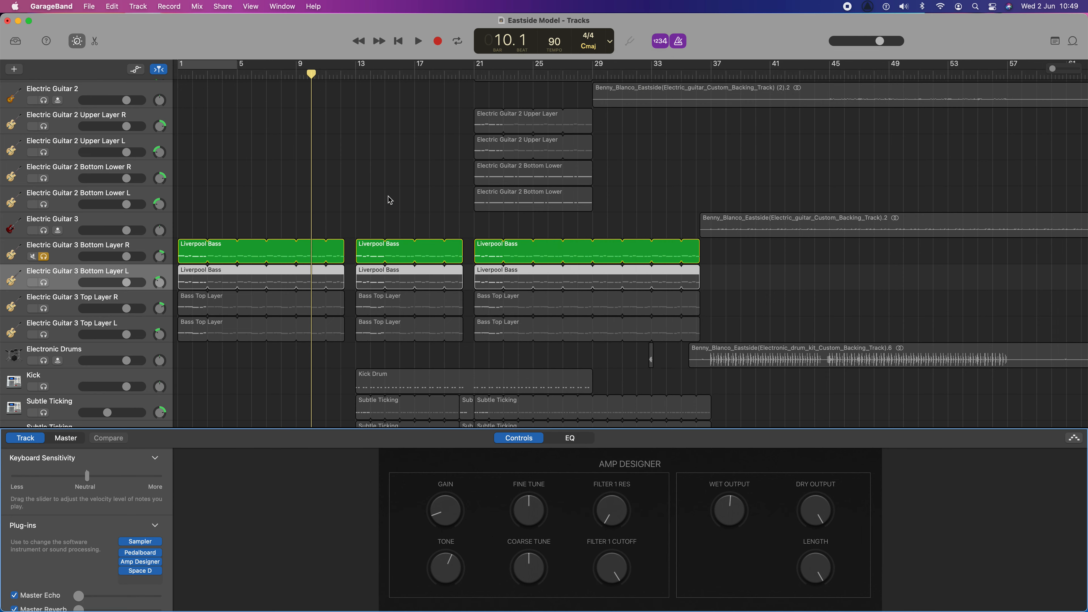
Step: Add Space Designer to the Electric Guitar 3 Top Layer R track with the large hall preset 04.5s Fine Hall
click(75, 306)
click(144, 574)
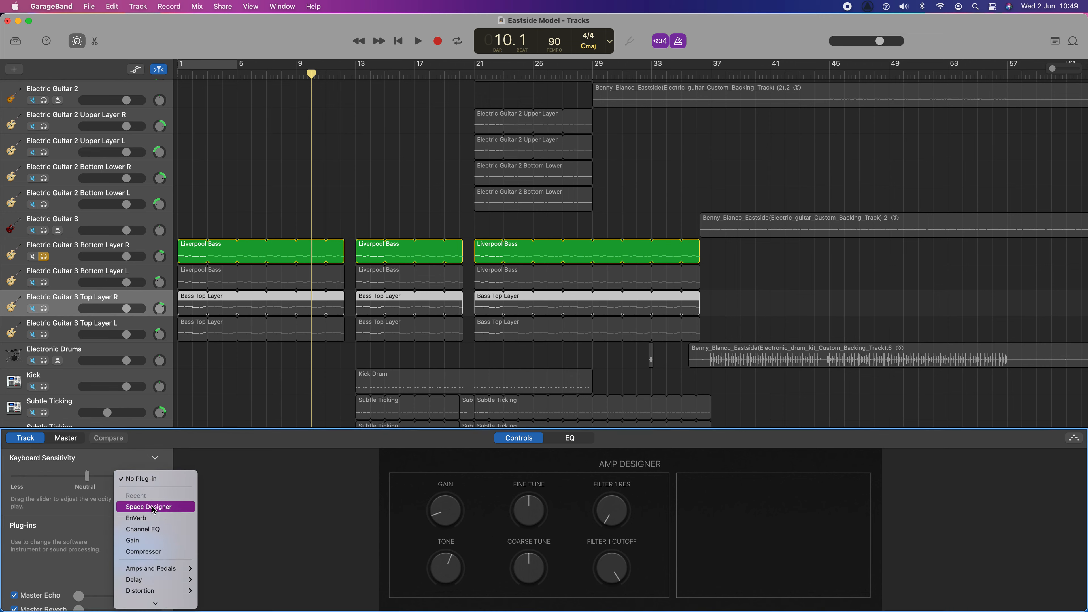
click(153, 507)
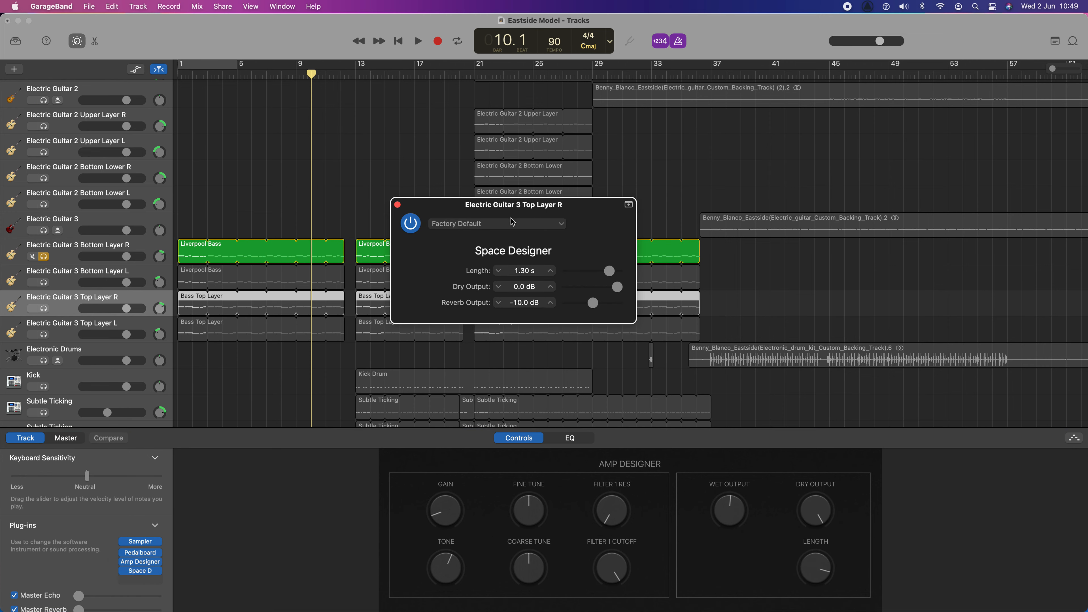
click(503, 224)
mouse_move(514, 287)
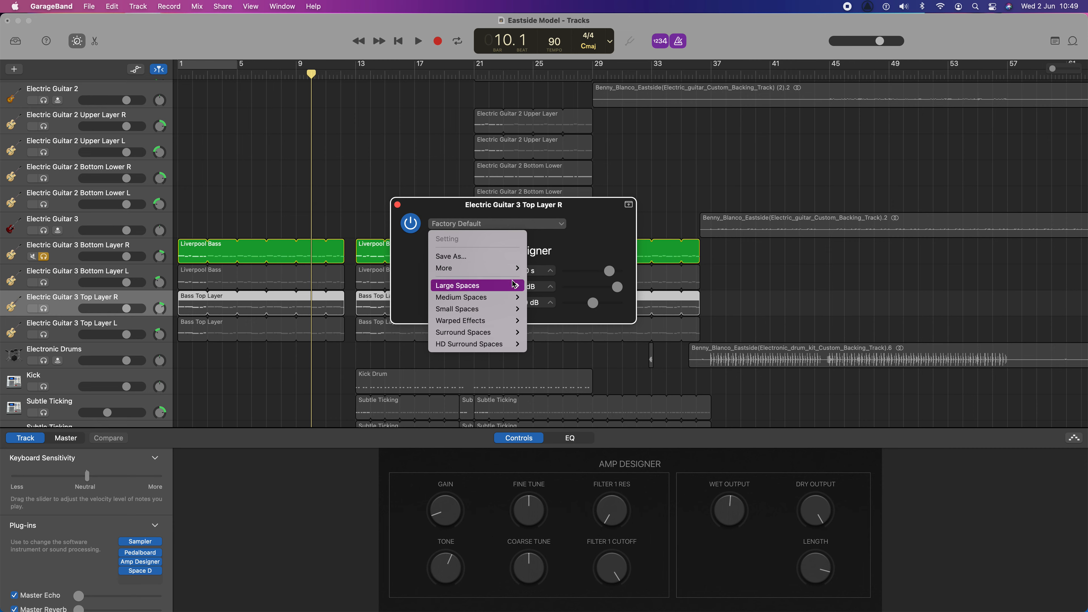
click(632, 321)
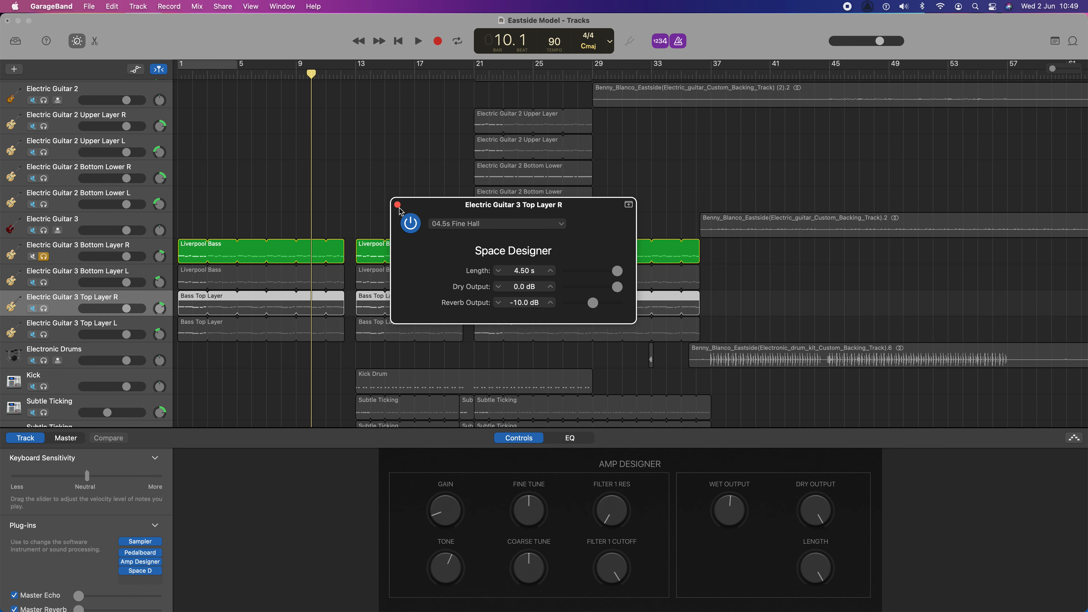
click(397, 205)
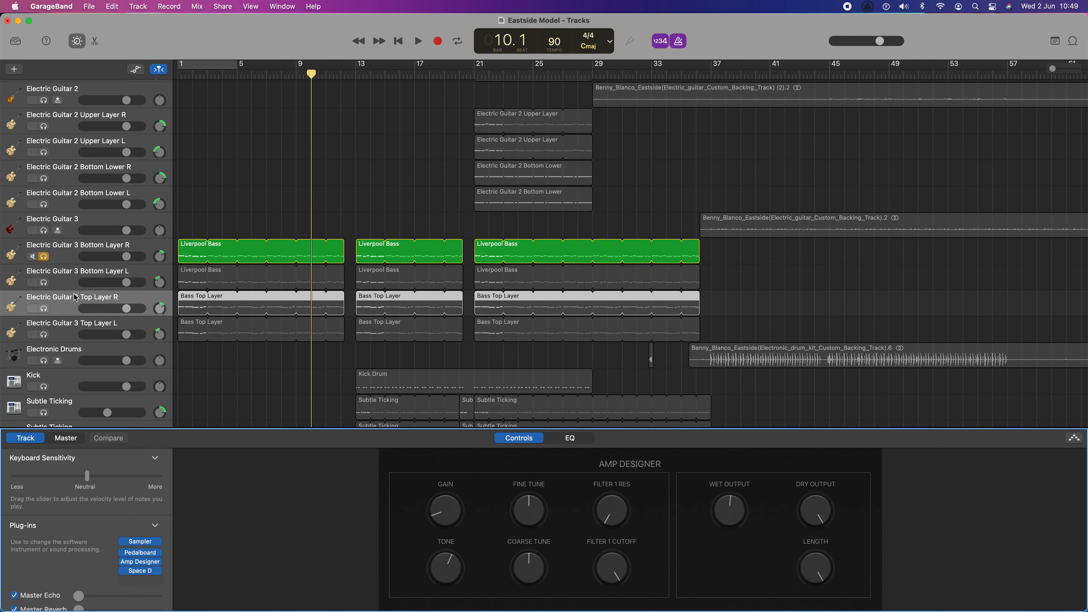
Step: Add Space Designer to the Electric Guitar 3 Top Layer L track with the large hall preset 04.5s Fine Hall
click(79, 331)
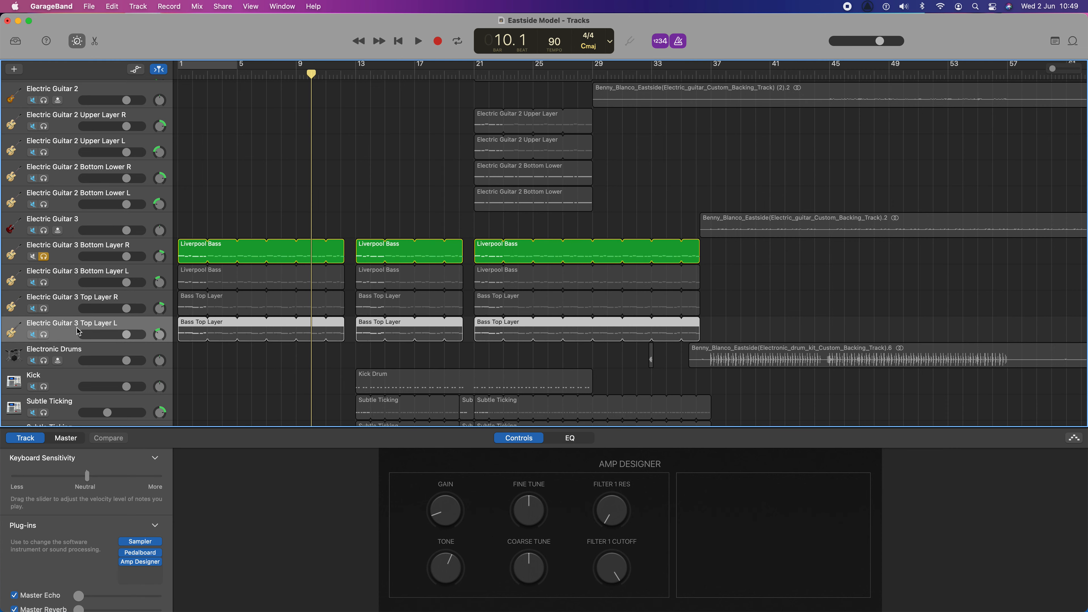
click(141, 575)
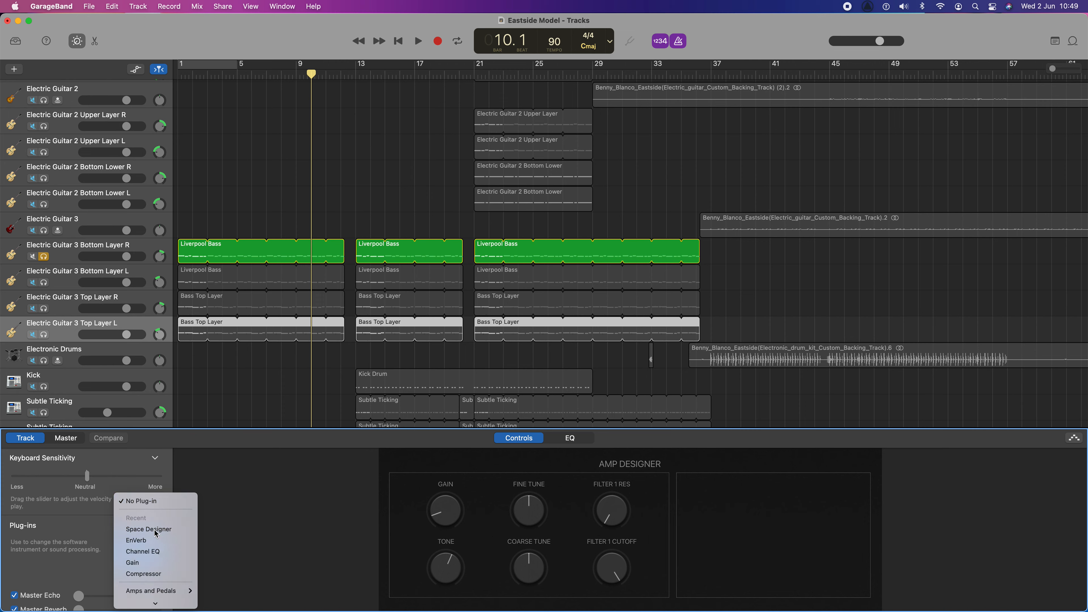
click(156, 532)
click(516, 235)
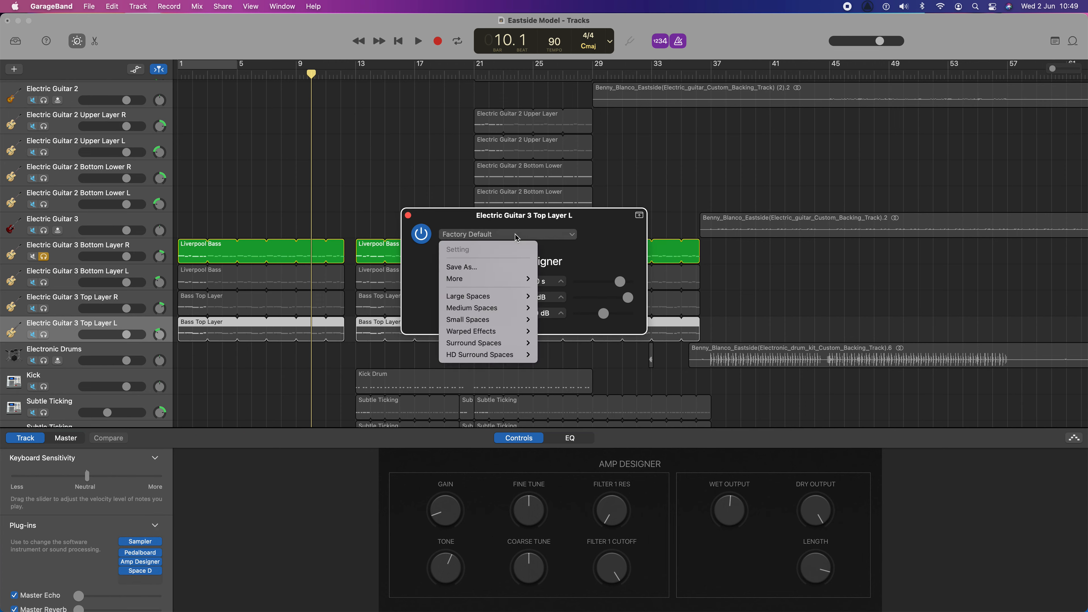
mouse_move(493, 296)
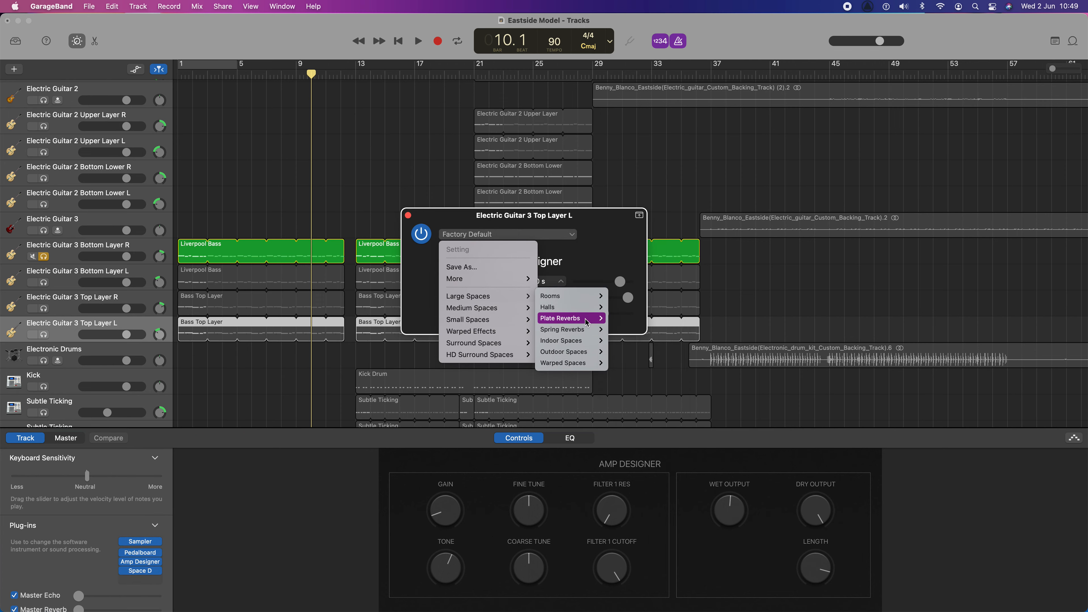
mouse_move(587, 308)
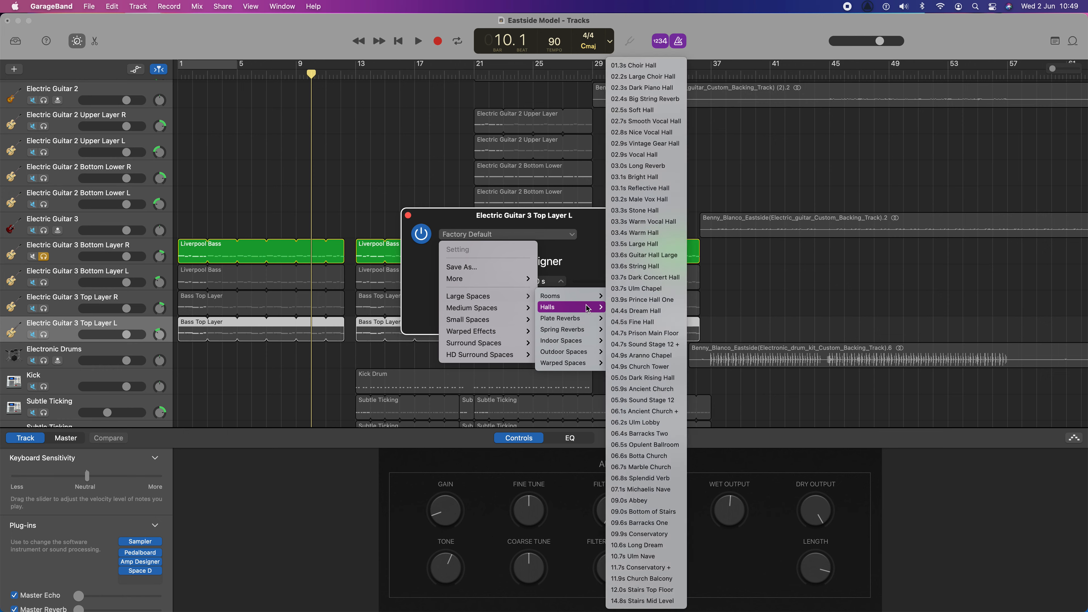
click(654, 322)
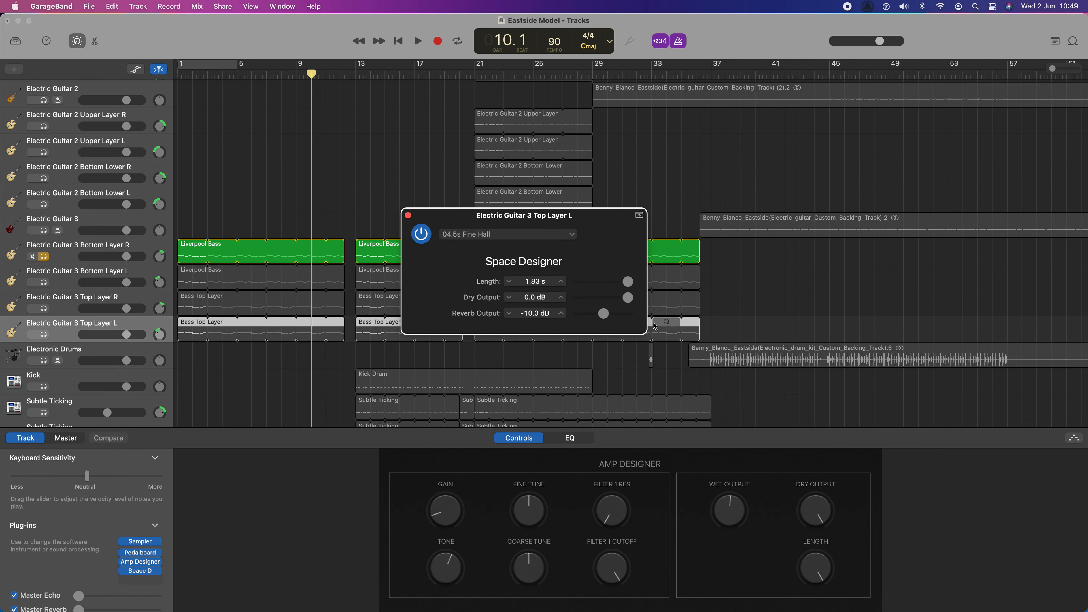
click(409, 216)
Step: Solo the Electric Guitar 3 Bottom Layer L, Top Layer R and Top Layer L tracks too, and play all four layers from bar 1
click(43, 283)
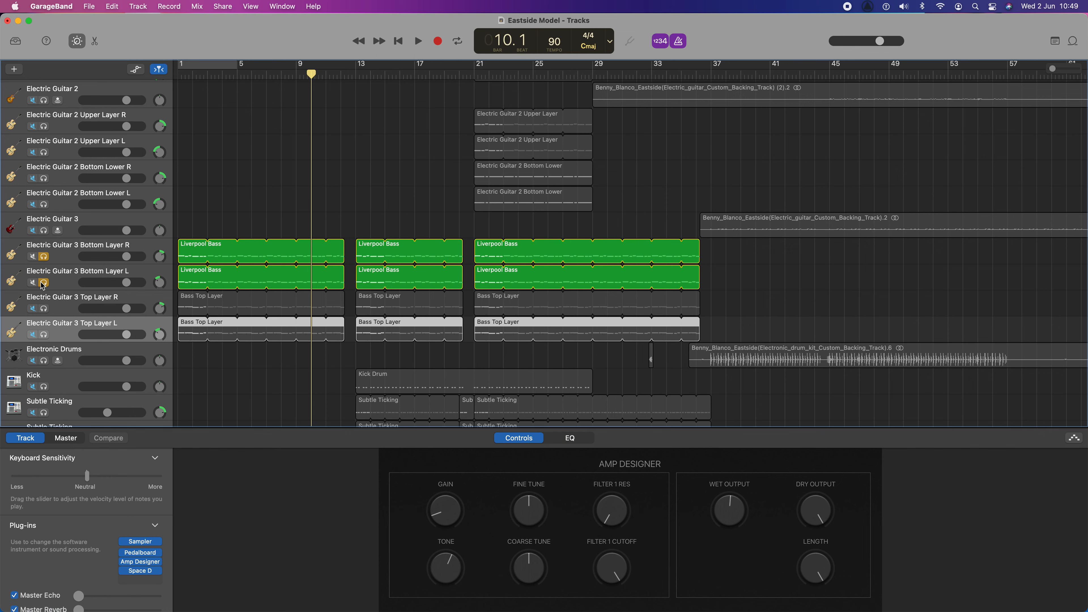
click(44, 309)
click(43, 334)
key(Return)
key(space)
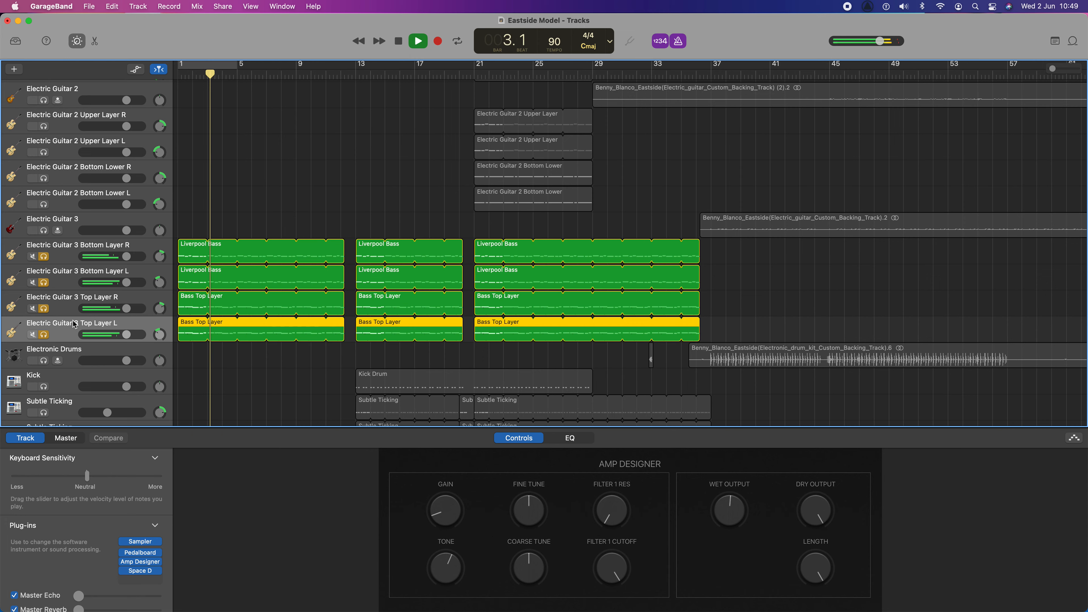
Step: Turn off solo on all four Electric Guitar 3 layer tracks and stop playback
click(43, 334)
click(44, 308)
click(43, 283)
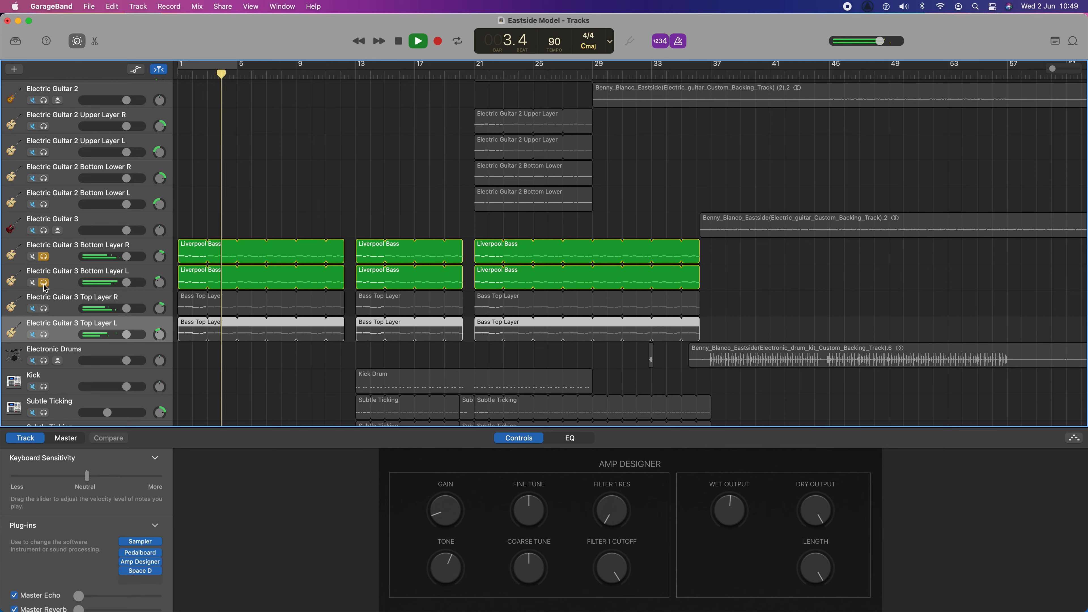
click(44, 256)
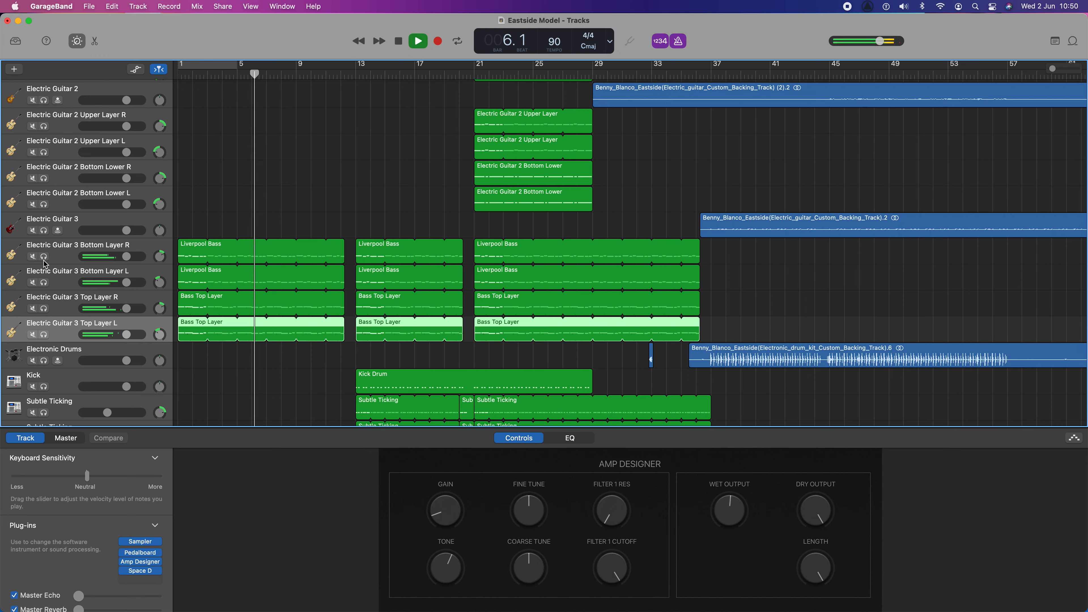
key(space)
key(super+t)
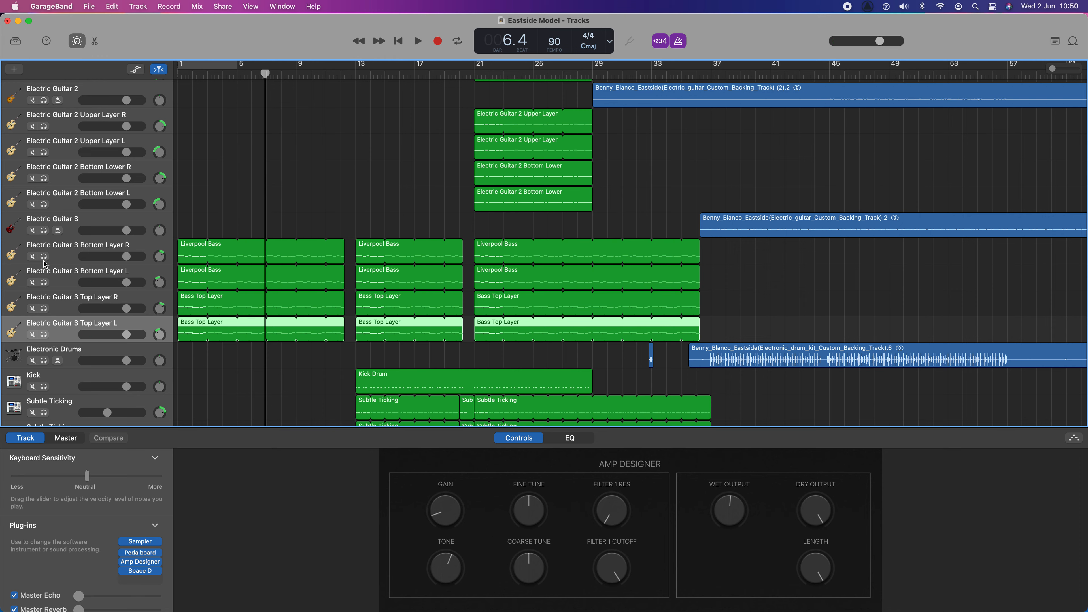
Step: Play from bar 21 with the Electric Guitar 1 R track soloed, adding Electric Guitar 1 L to the solo during playback
scroll(45, 263, down, 15)
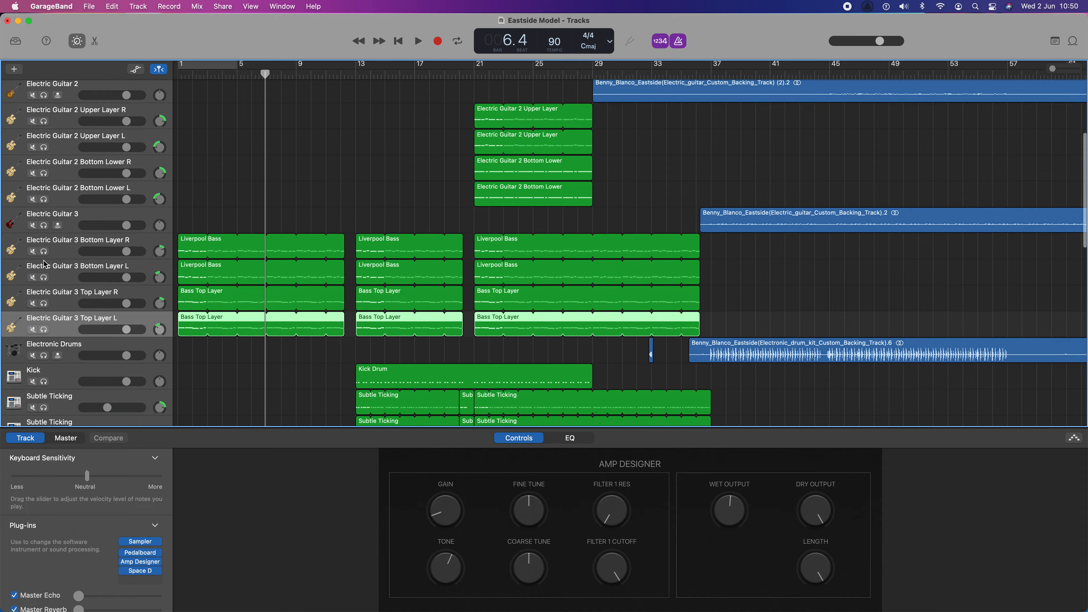
scroll(45, 264, up, 15)
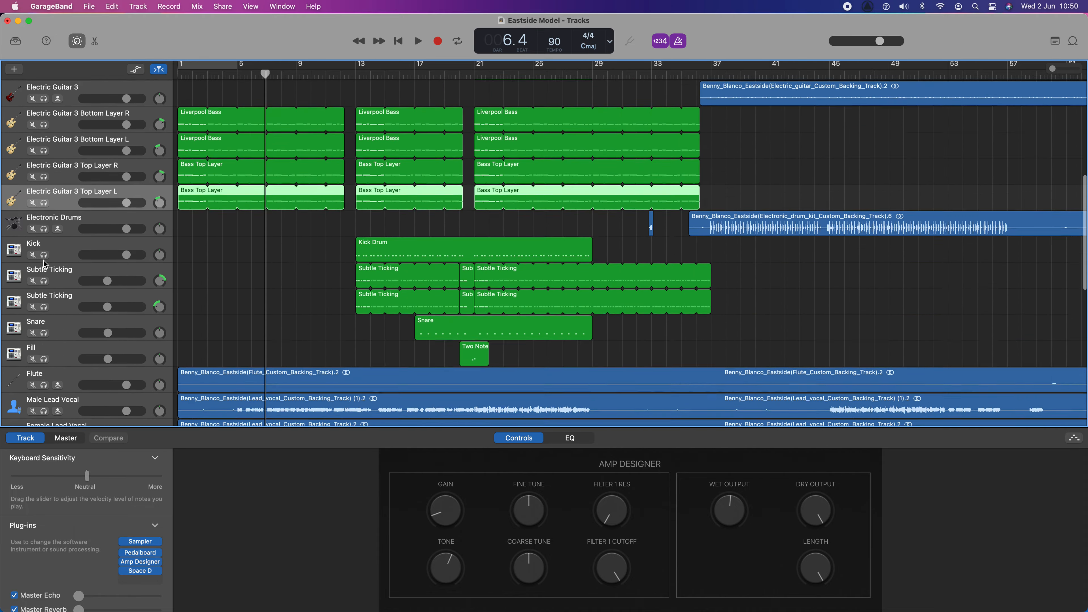
scroll(45, 263, down, 1)
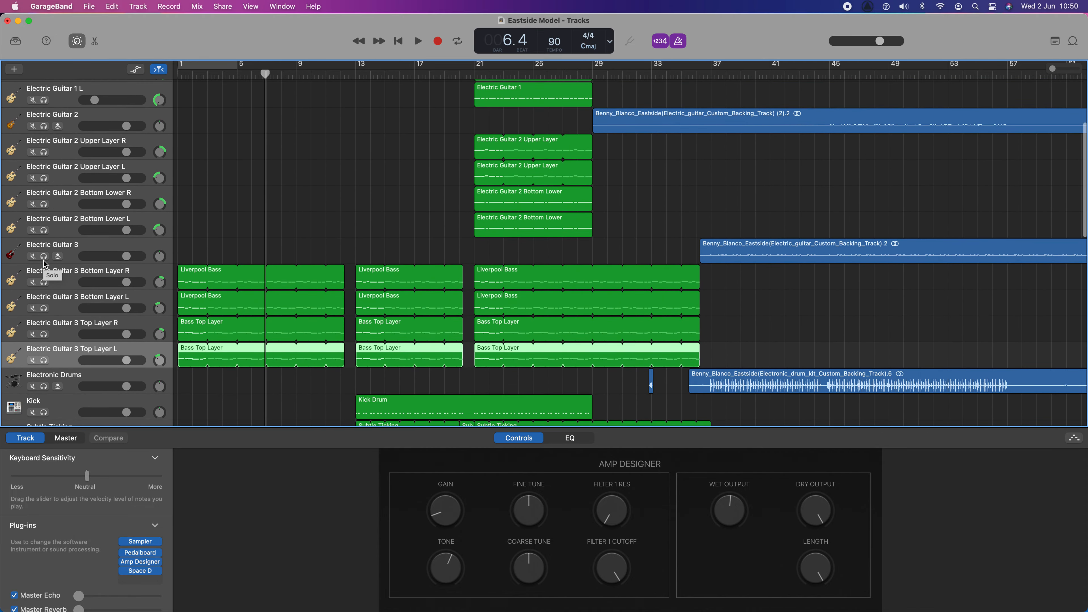
scroll(177, 212, up, 5)
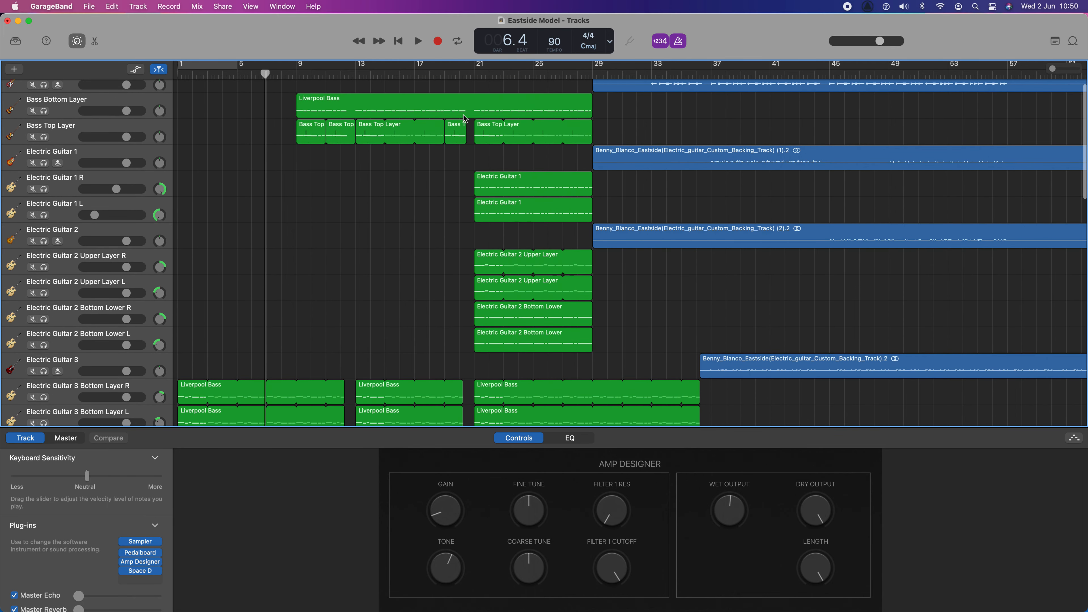
click(474, 75)
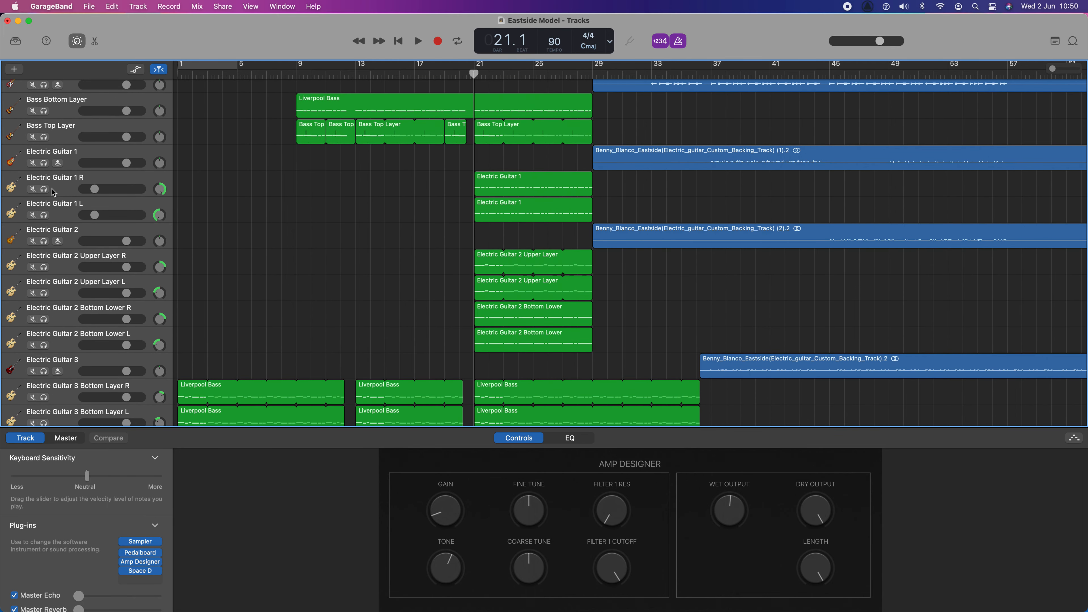
click(44, 189)
key(space)
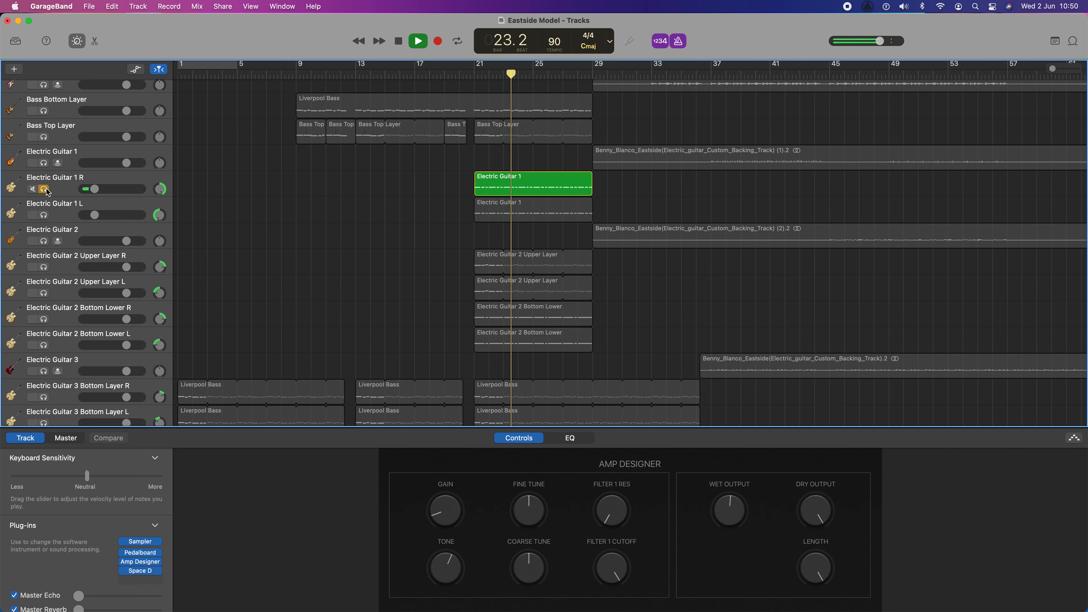
click(43, 216)
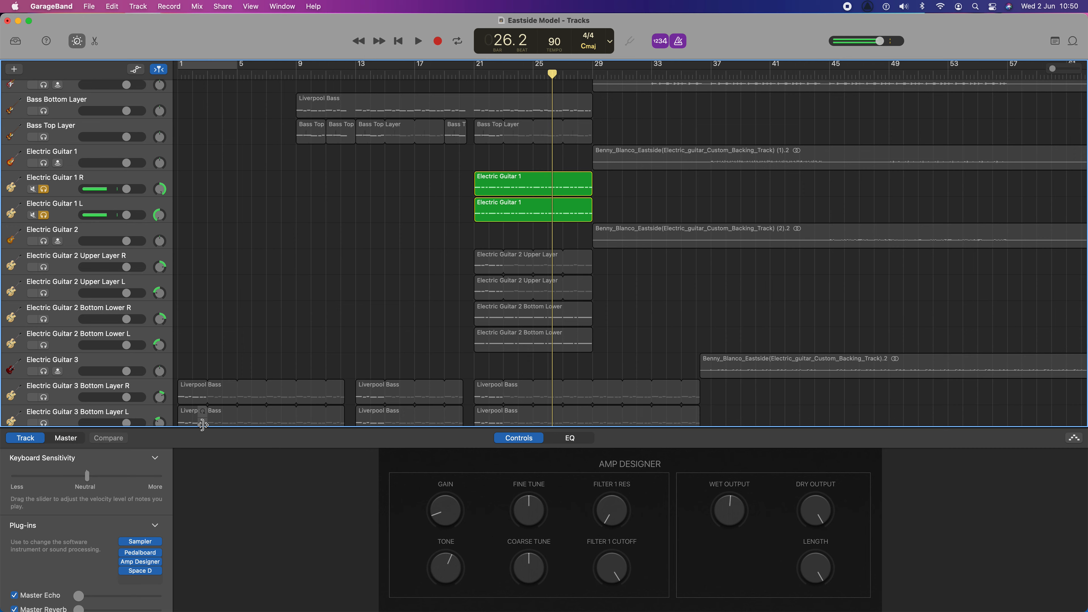
Step: Add Space Designer to the Electric Guitar 1 R track with the large hall preset 14.8s Stairs Mid Level
click(61, 189)
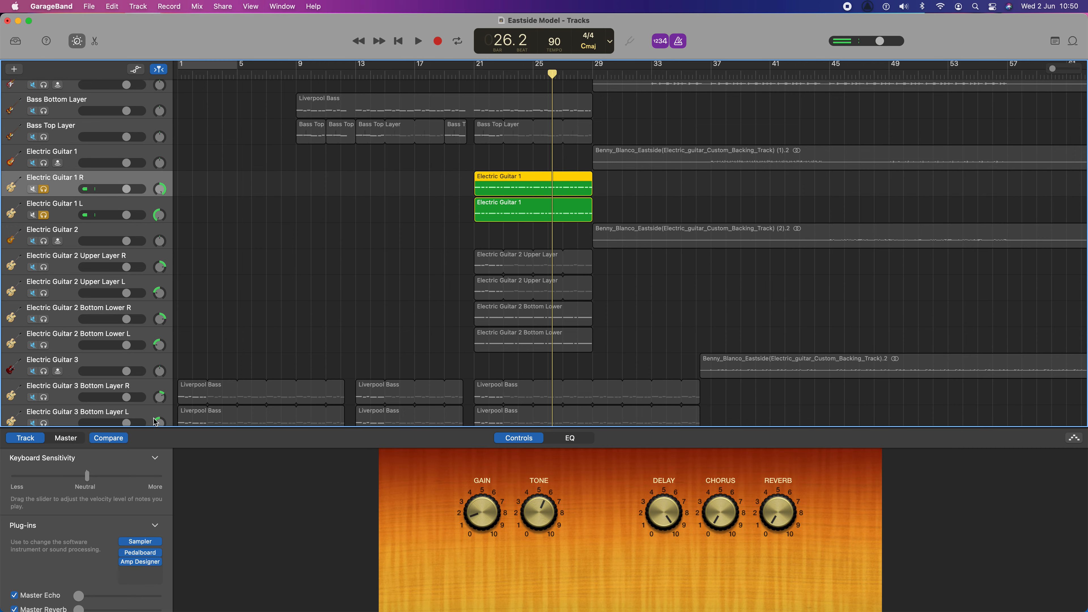
click(141, 571)
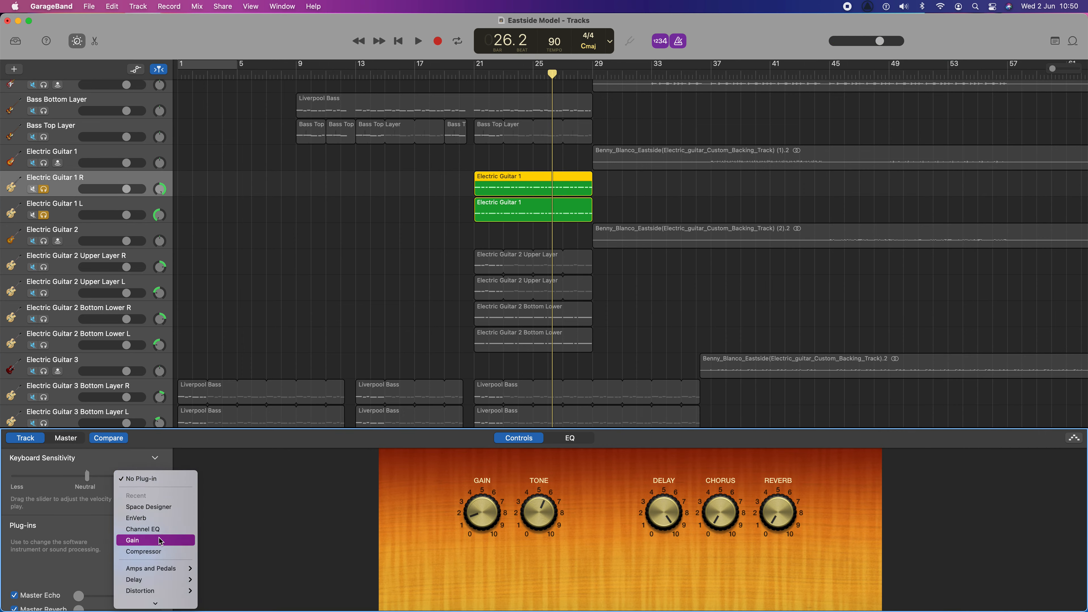
click(153, 509)
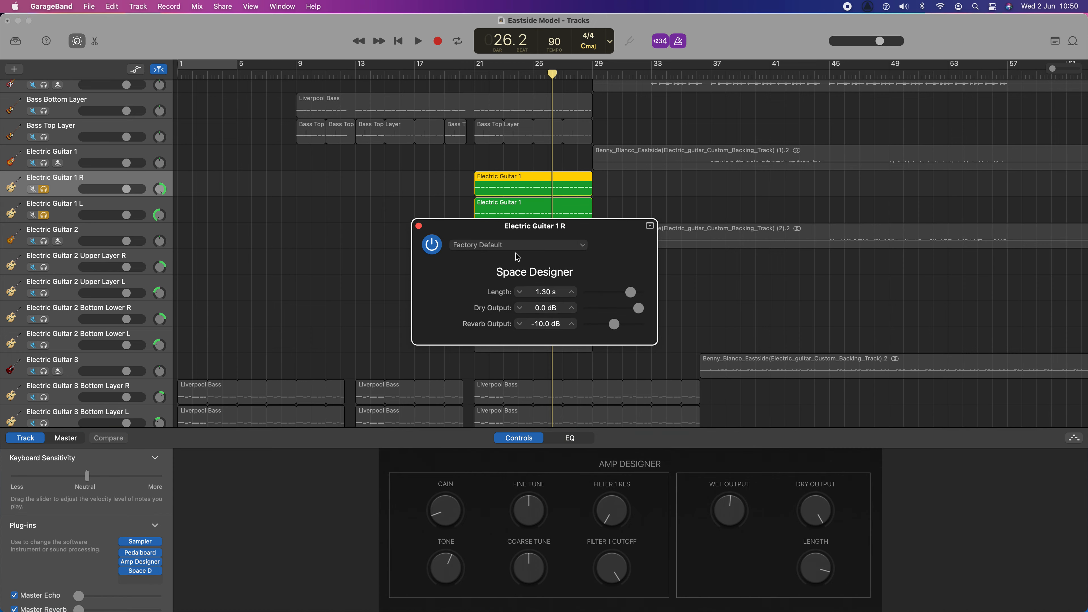
click(512, 247)
mouse_move(531, 307)
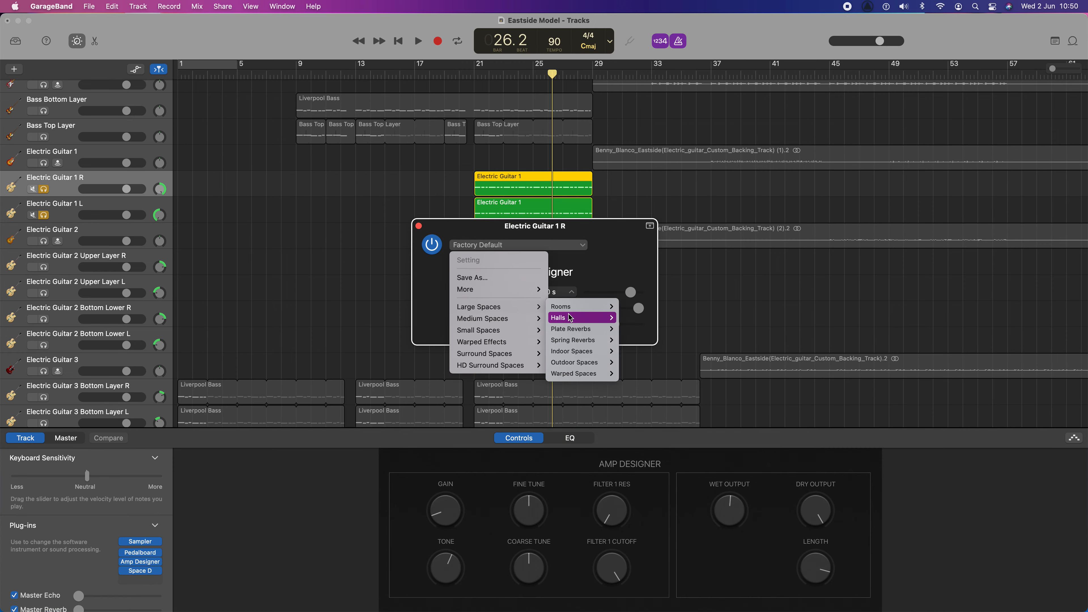
mouse_move(607, 319)
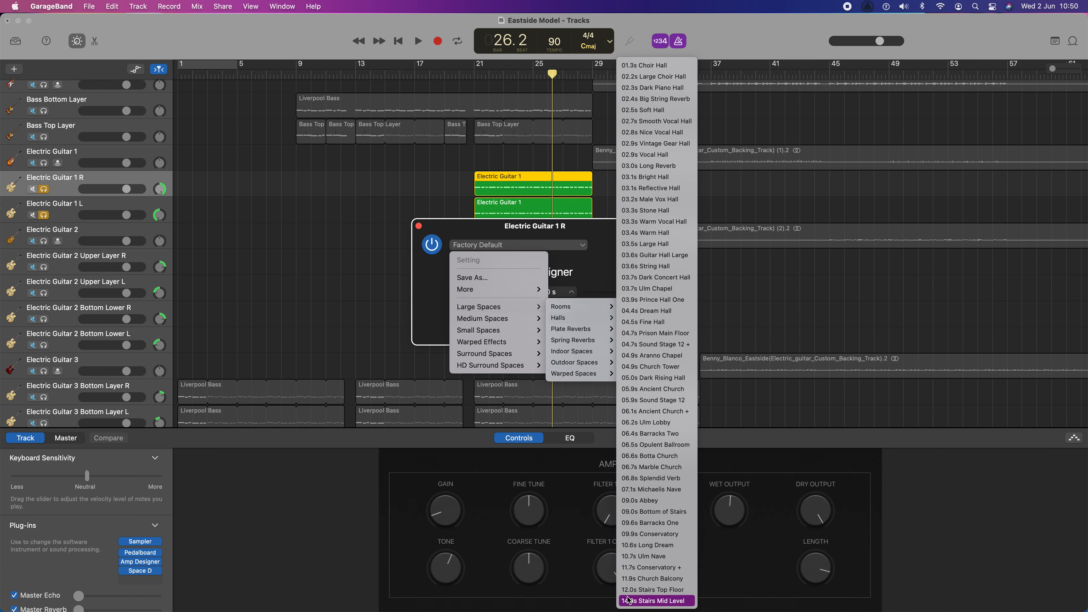
click(631, 601)
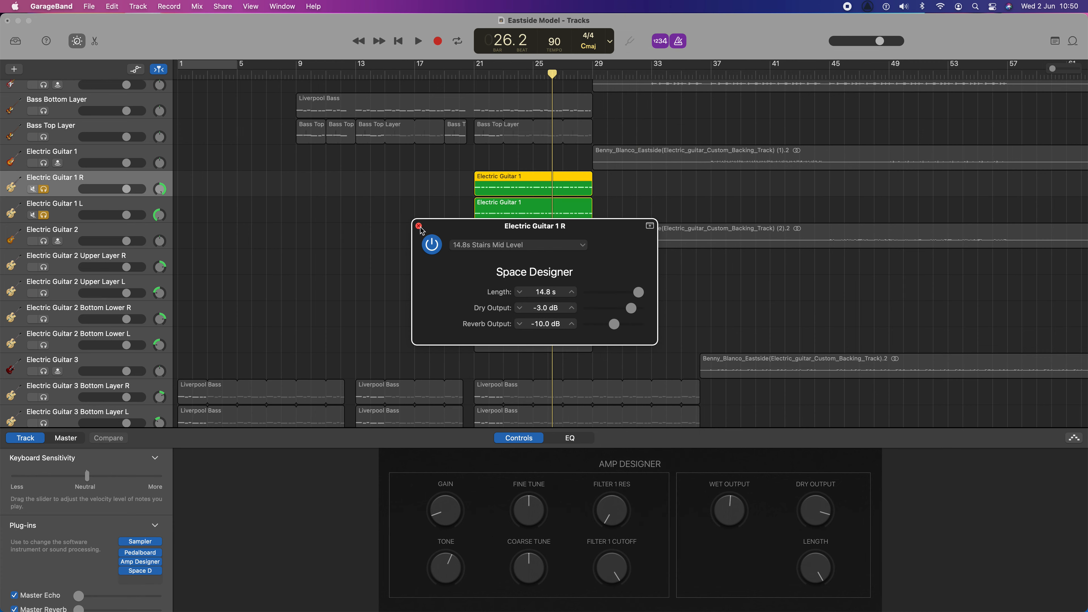
Step: Play the soloed Electric Guitar 1 tracks from bar 21, switching Space Designer off and on to compare, and close its window
key(space)
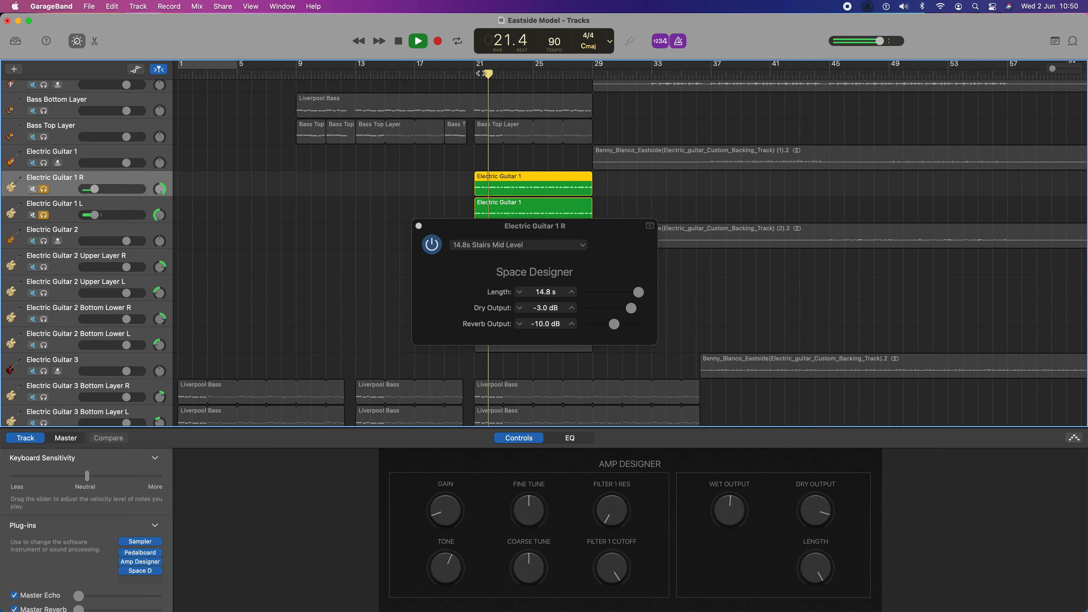
click(432, 244)
click(432, 244)
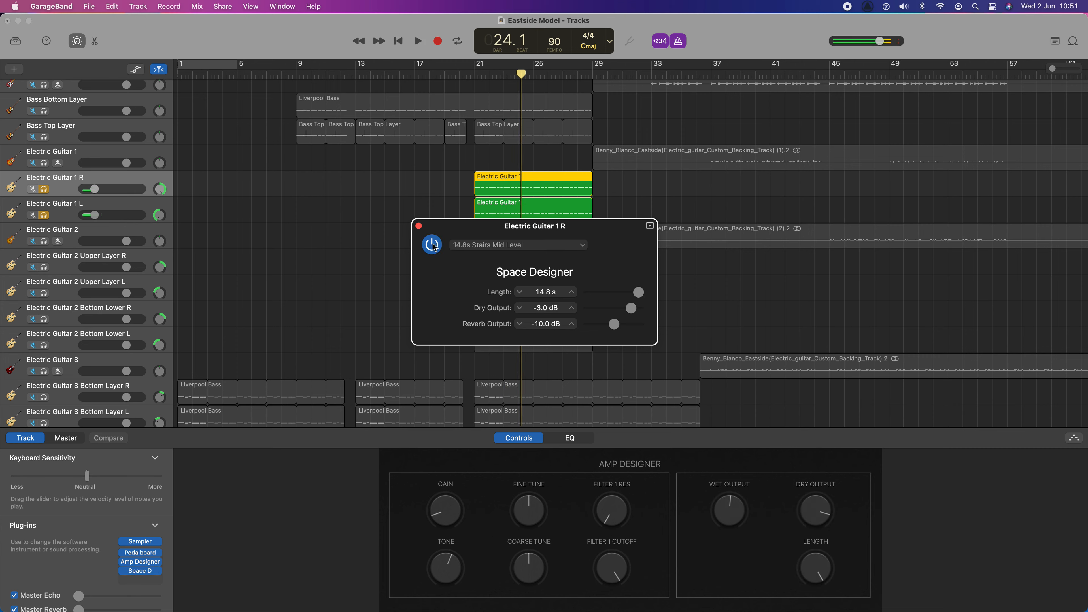
click(419, 227)
Step: Add Space Designer to the Electric Guitar 1 L track with the large hall preset 14.8s Stairs Mid Level
click(63, 213)
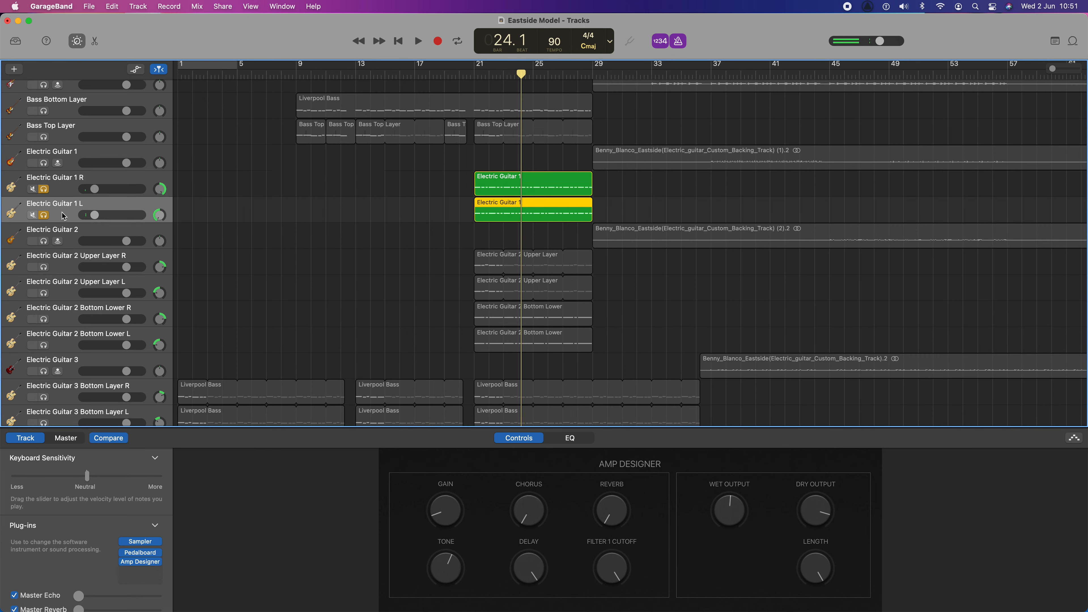
click(144, 575)
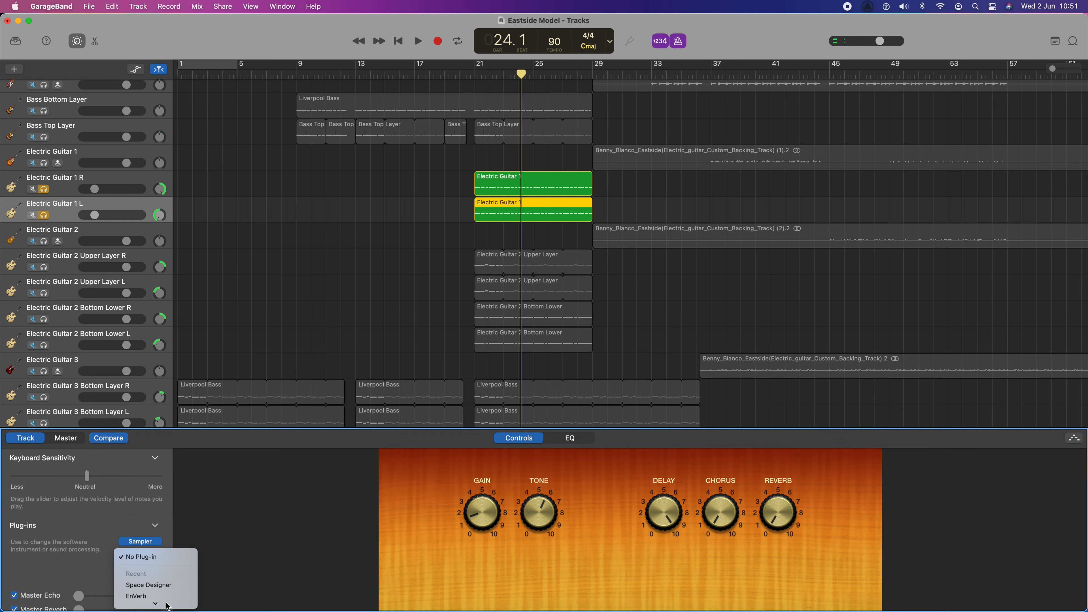
click(149, 519)
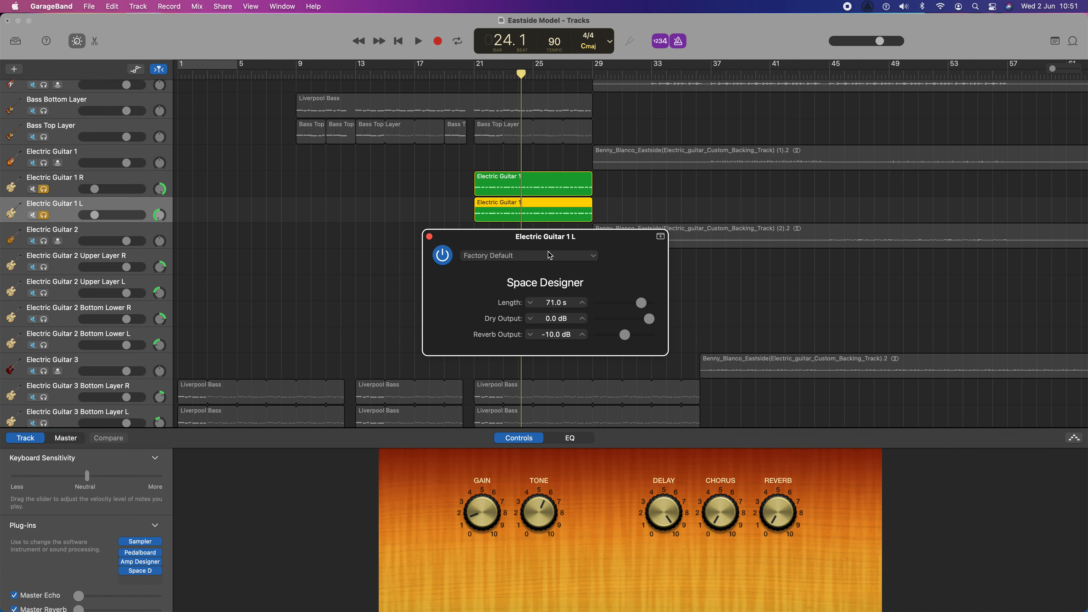
click(497, 256)
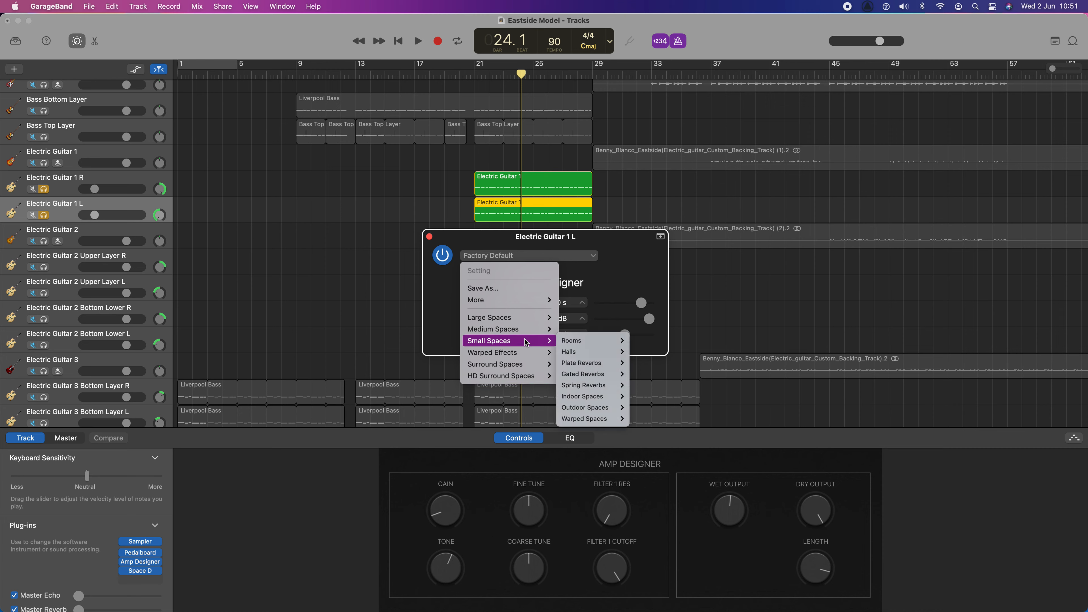
mouse_move(527, 319)
mouse_move(617, 329)
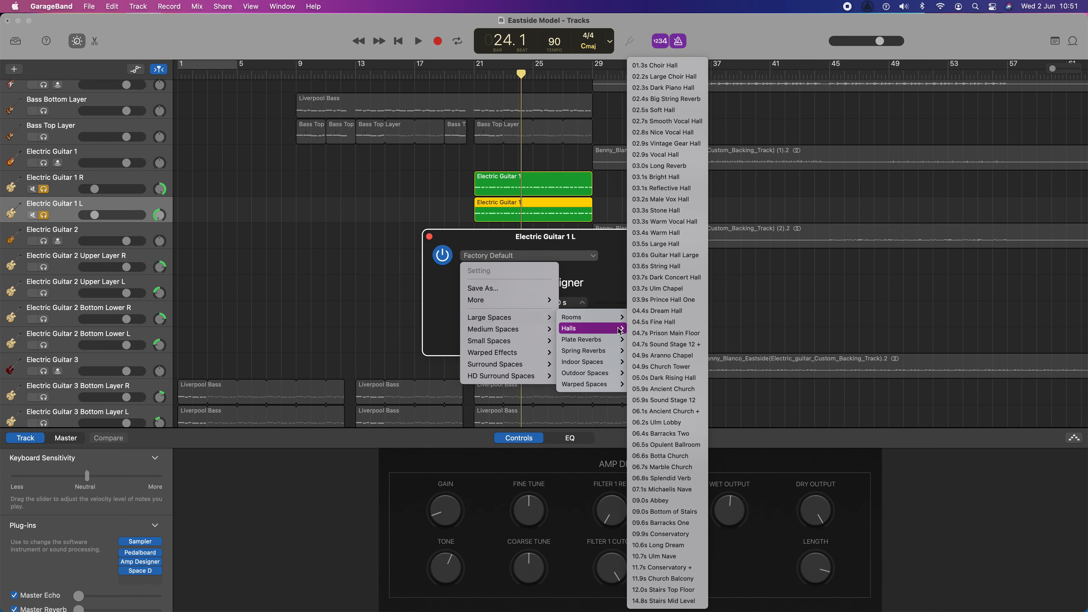
click(649, 602)
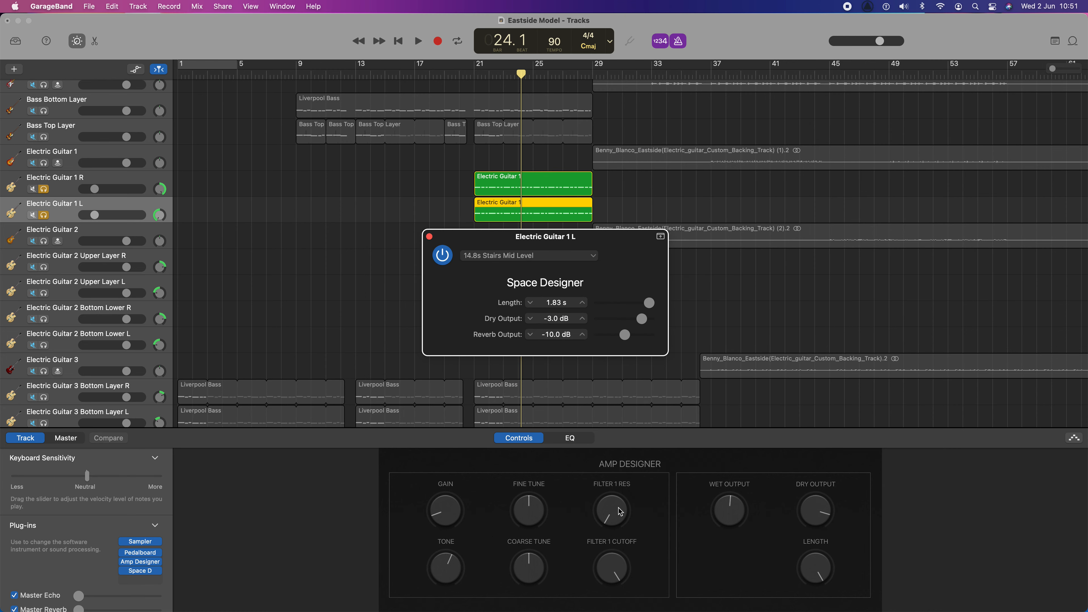
click(429, 236)
Step: Play the soloed Electric Guitar 1 R and L tracks from bar 21, skipping ahead to near bar 25, and stop playback
click(475, 73)
key(space)
click(529, 71)
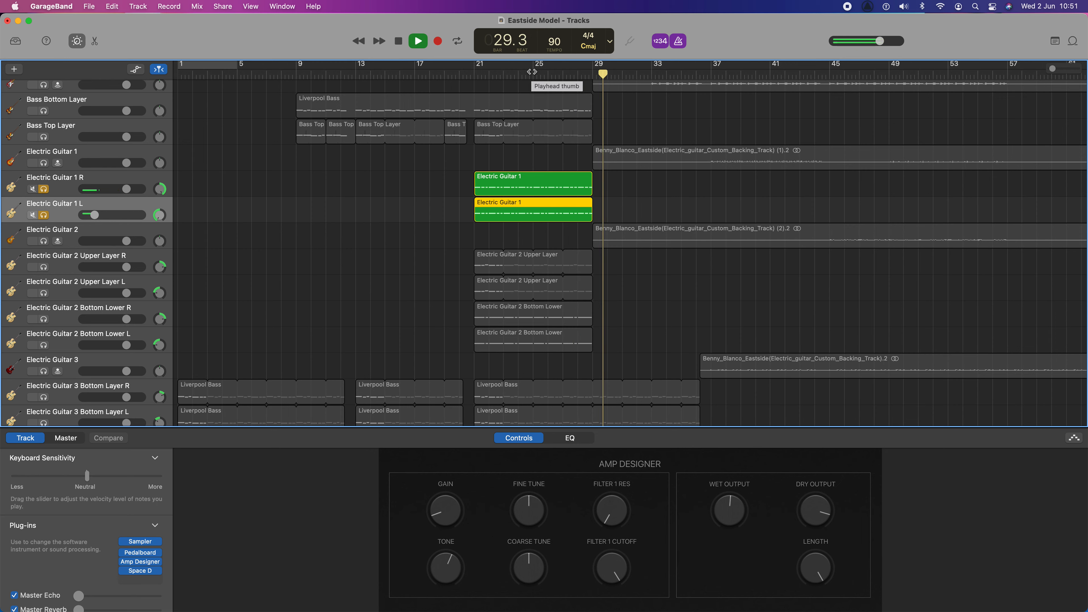
key(space)
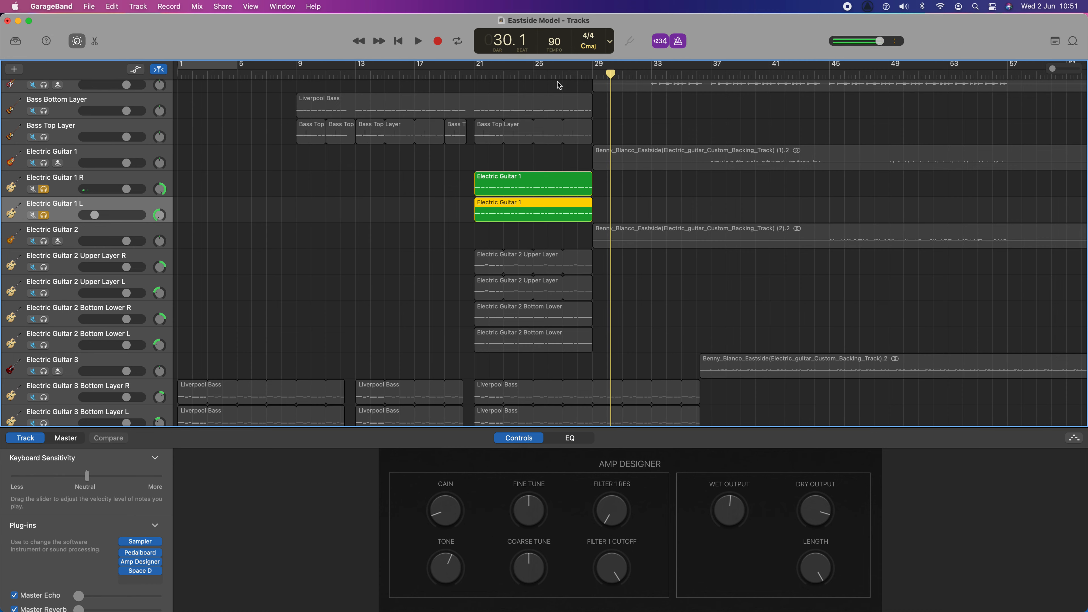
Step: Remove the volume automation drop at bar 29 on Electric Guitar 1 L and lower Electric Guitar 1 R's first volume point to its bar 21 level
key(a)
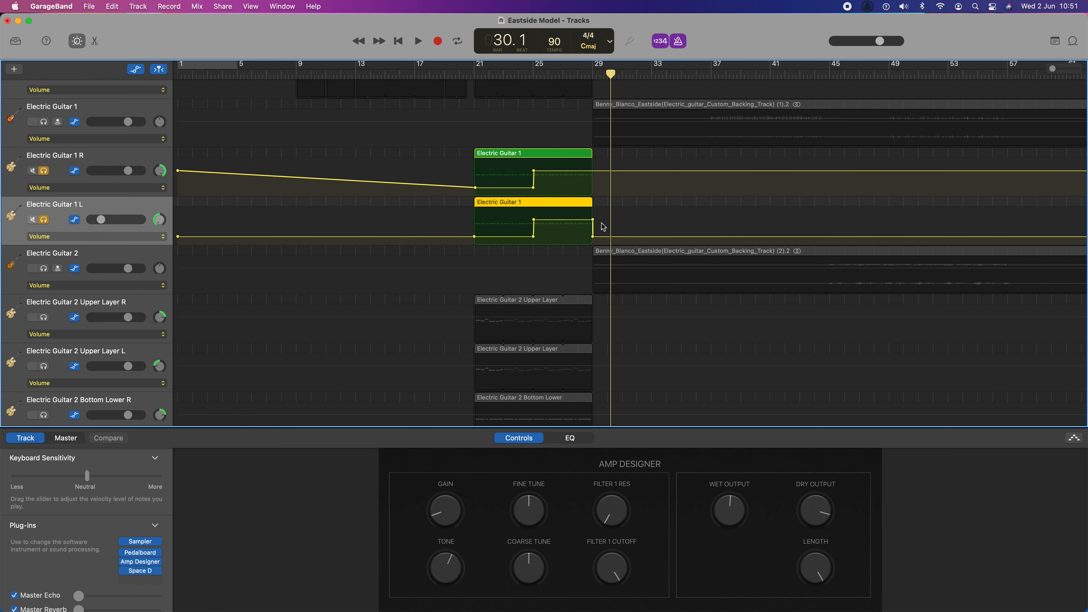
click(593, 236)
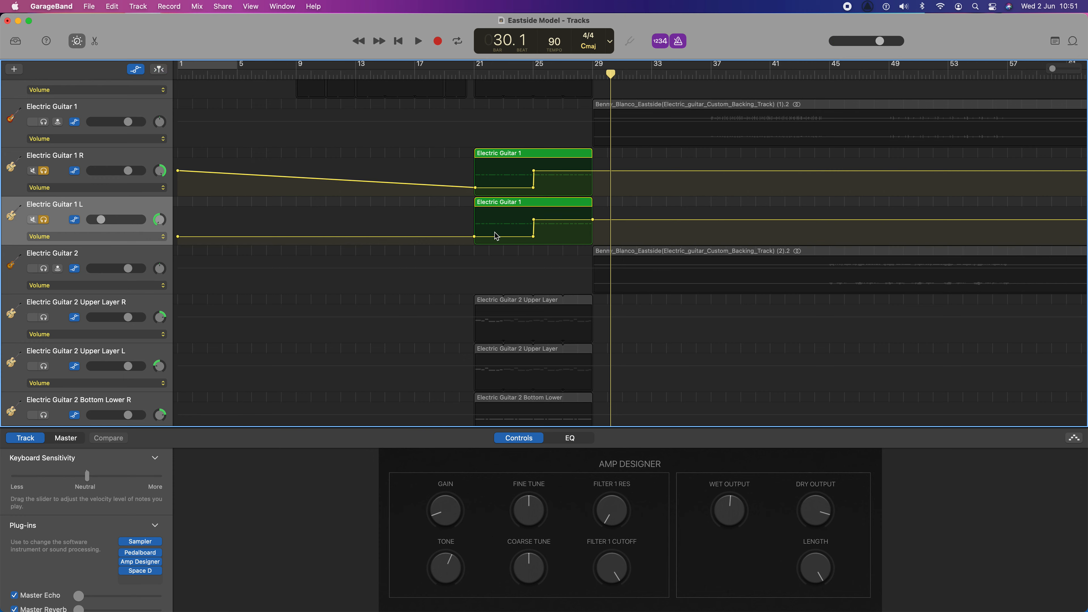
drag(178, 172, 177, 188)
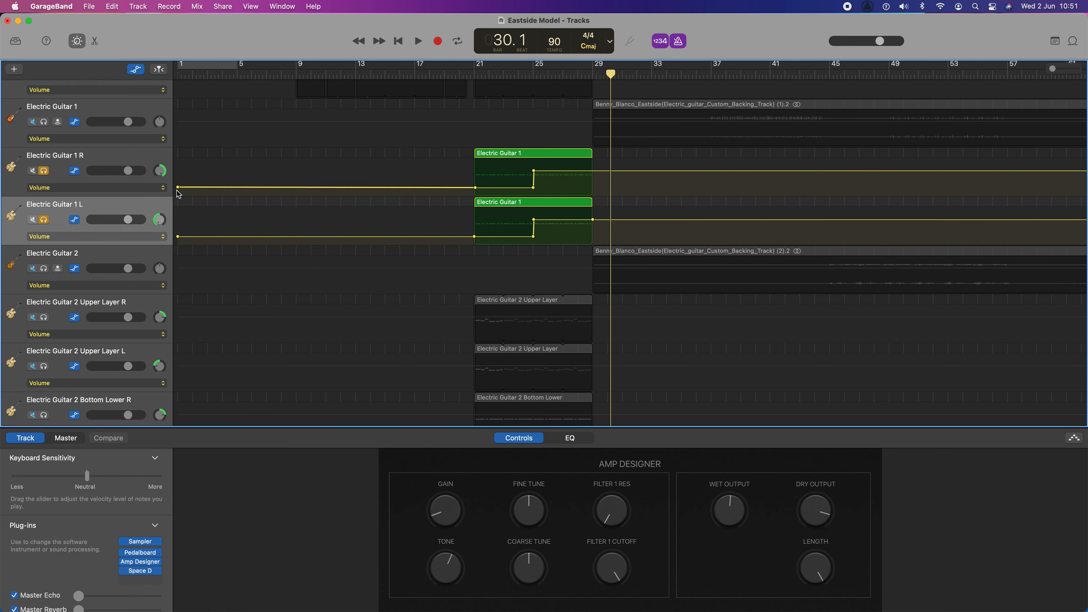
Step: Play the Electric Guitar 1 tracks briefly from bar 25 to check the volume automation, and hide the automation
click(539, 72)
key(space)
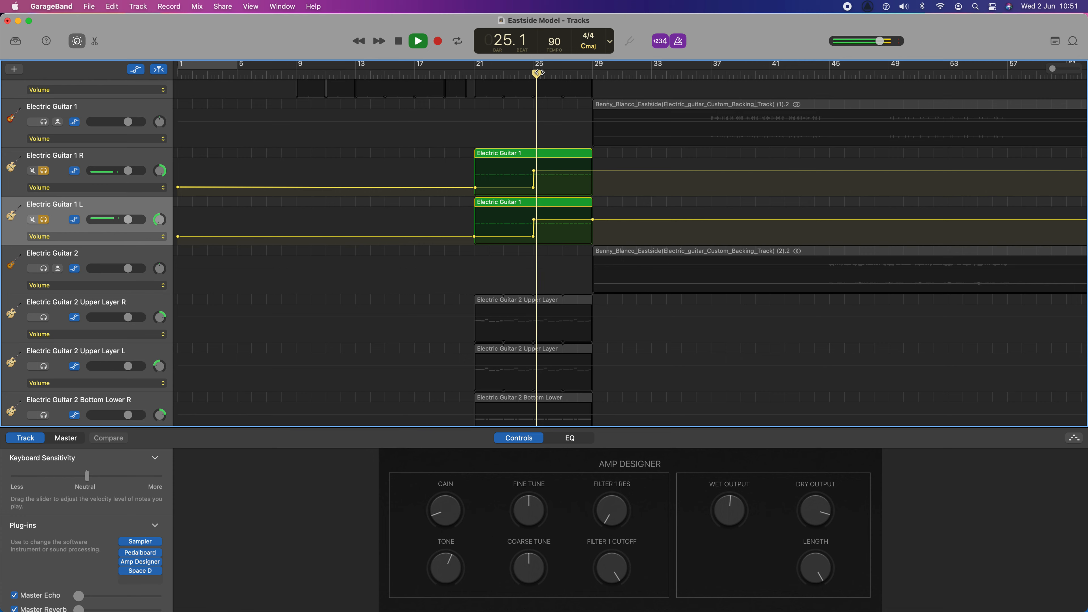
key(space)
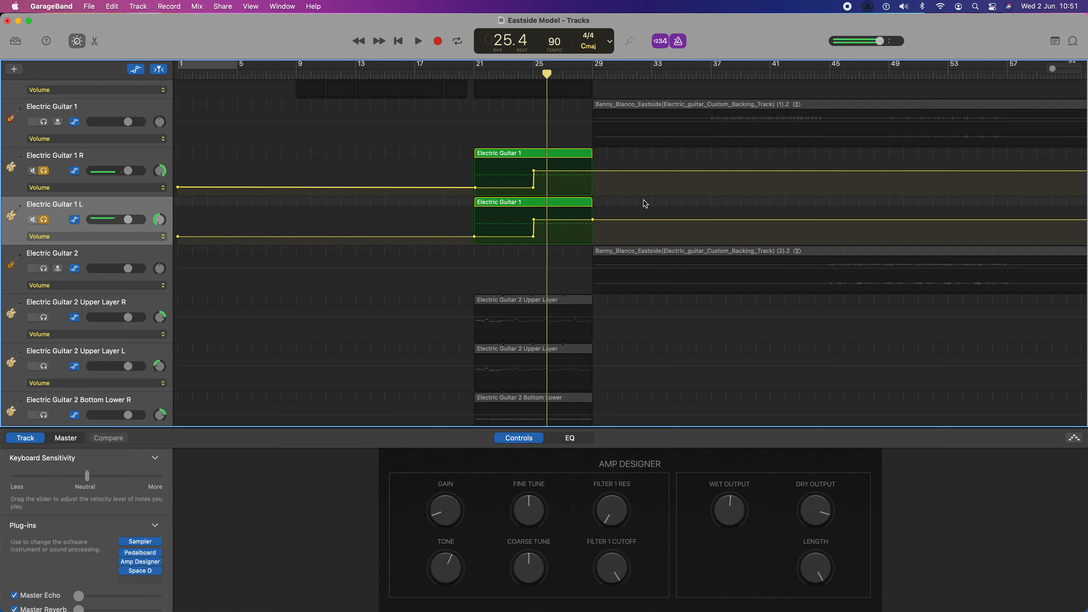
key(super+f)
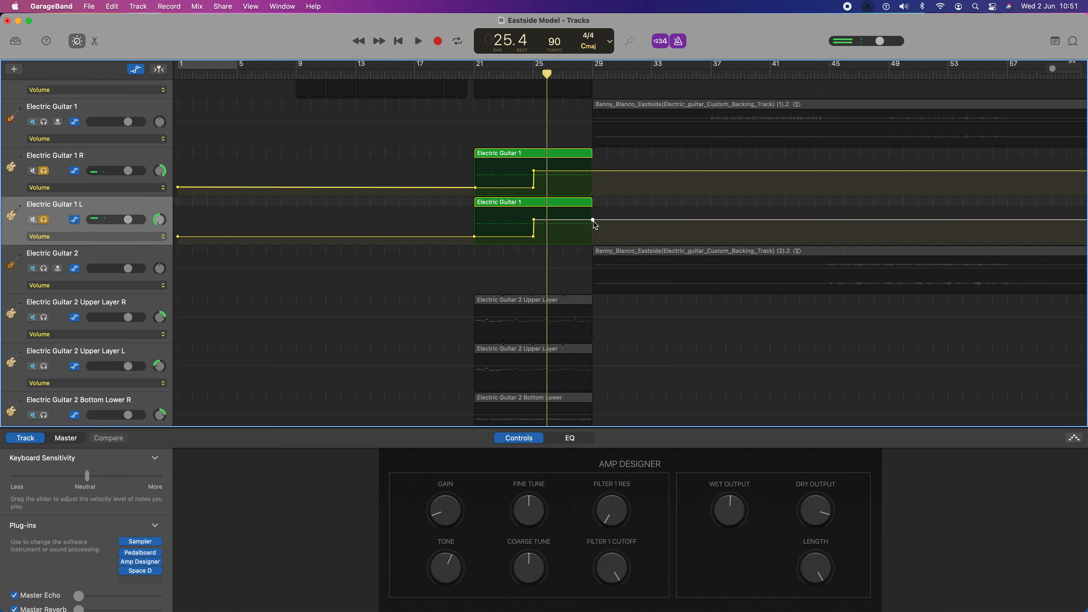
key(a)
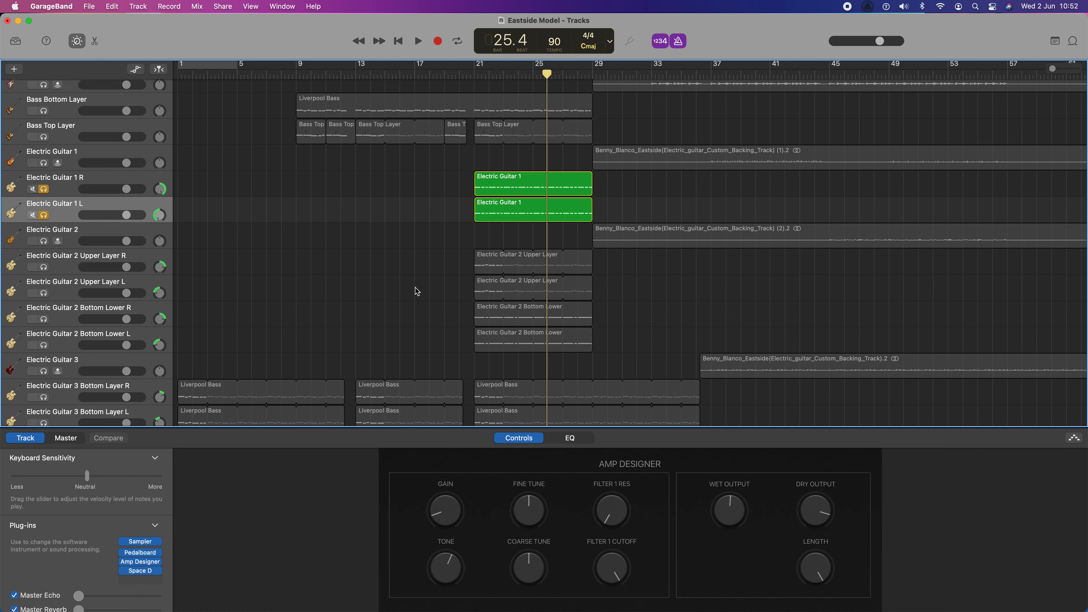
Step: Look over the remaining tracks and turn off solo on Electric Guitar 1 R and Electric Guitar 1 L
scroll(415, 288, down, 15)
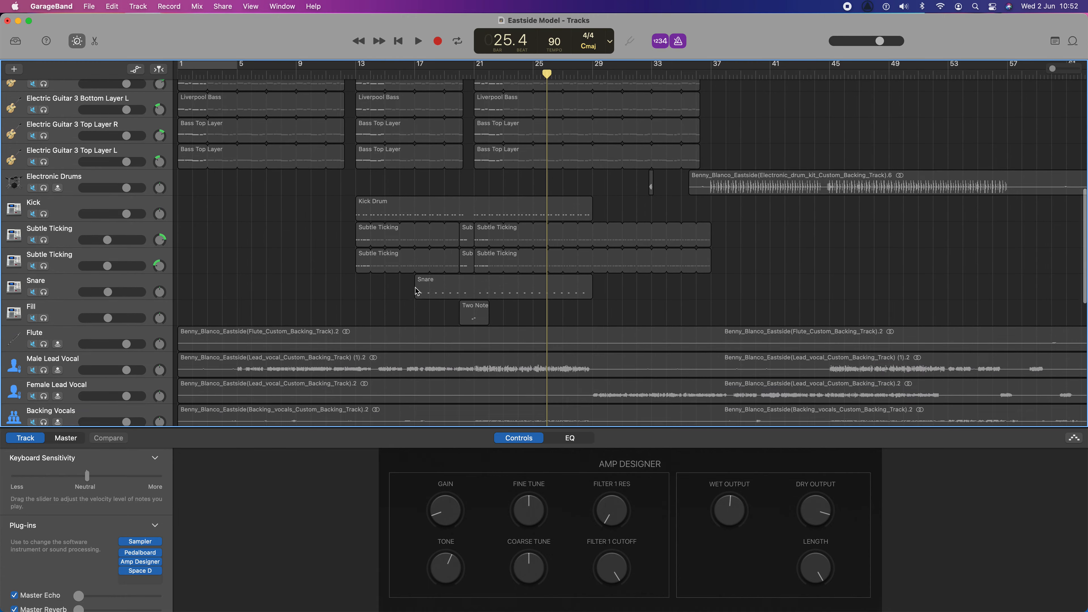
scroll(415, 288, down, 6)
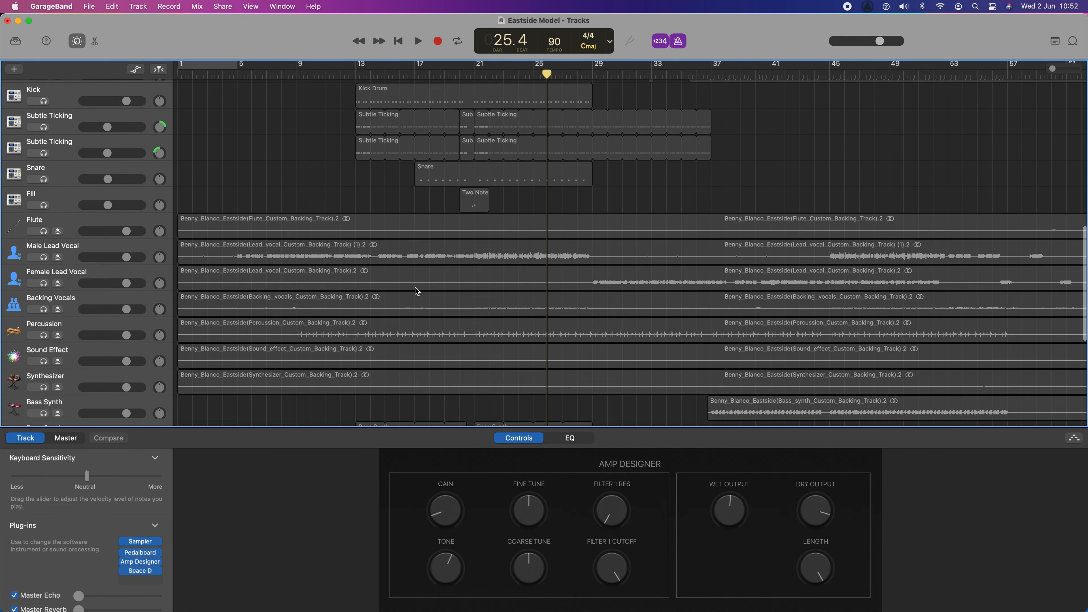
scroll(415, 288, down, 6)
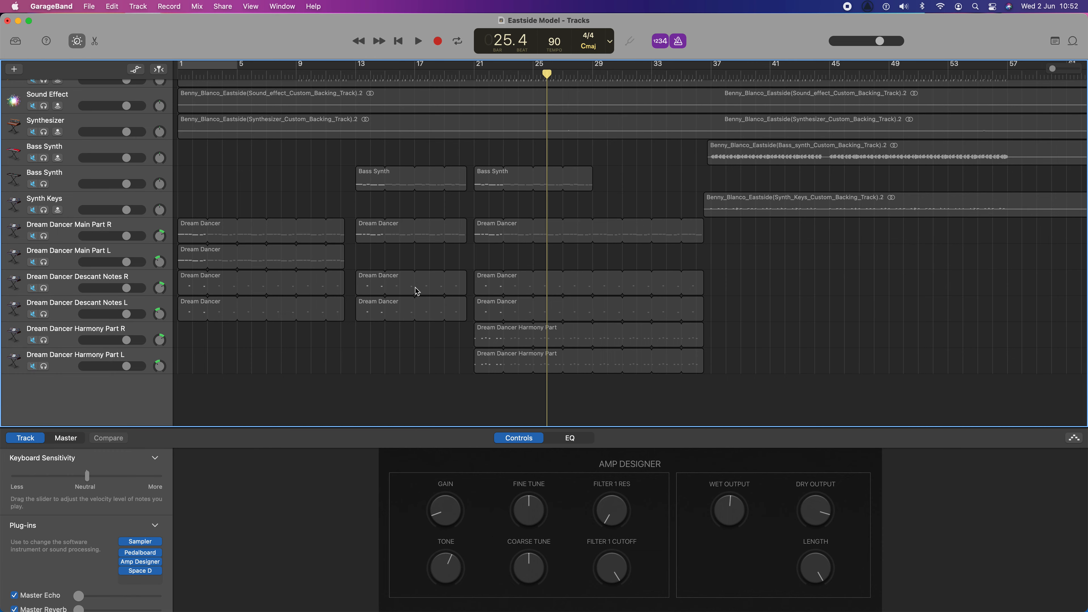
scroll(415, 288, up, 10)
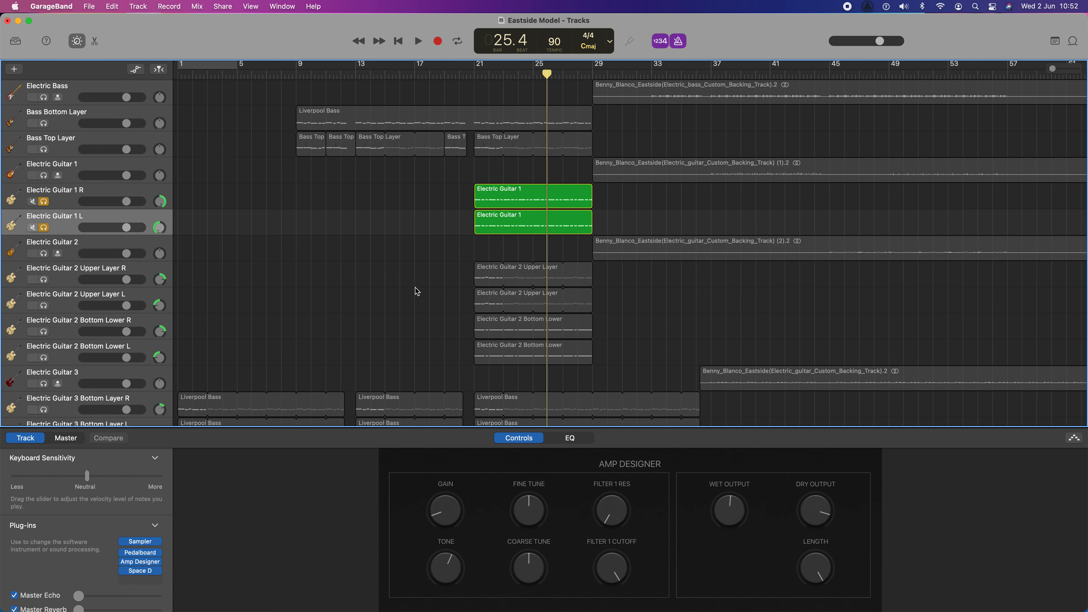
scroll(415, 287, down, 5)
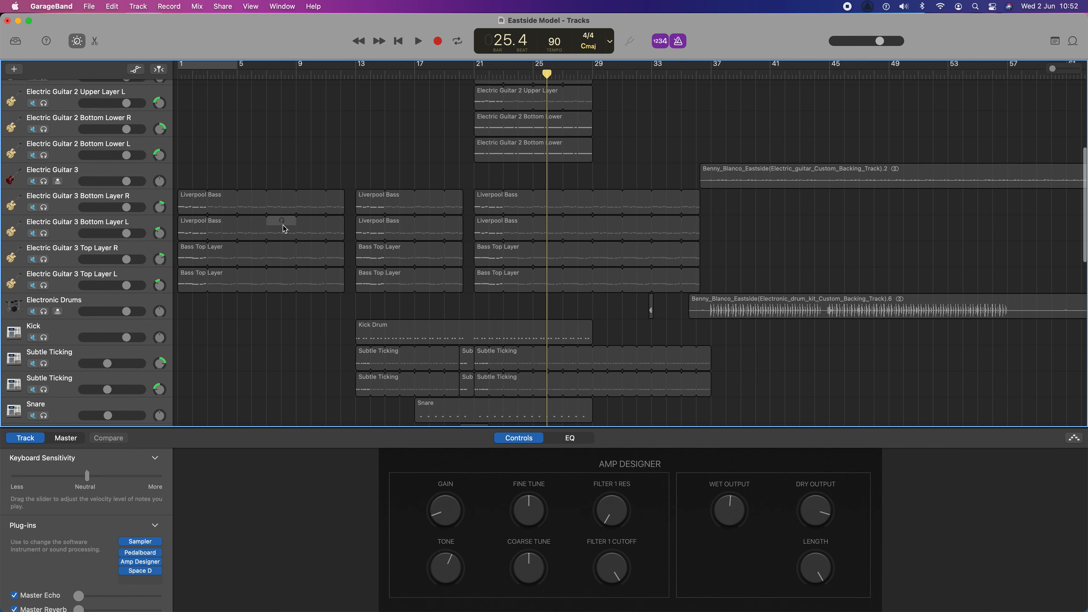
scroll(178, 223, up, 5)
click(43, 201)
click(48, 228)
Step: Open the Space Designer settings of Electric Guitar 3 Bottom Layer R and place the window over the empty area above its regions
scroll(306, 252, down, 5)
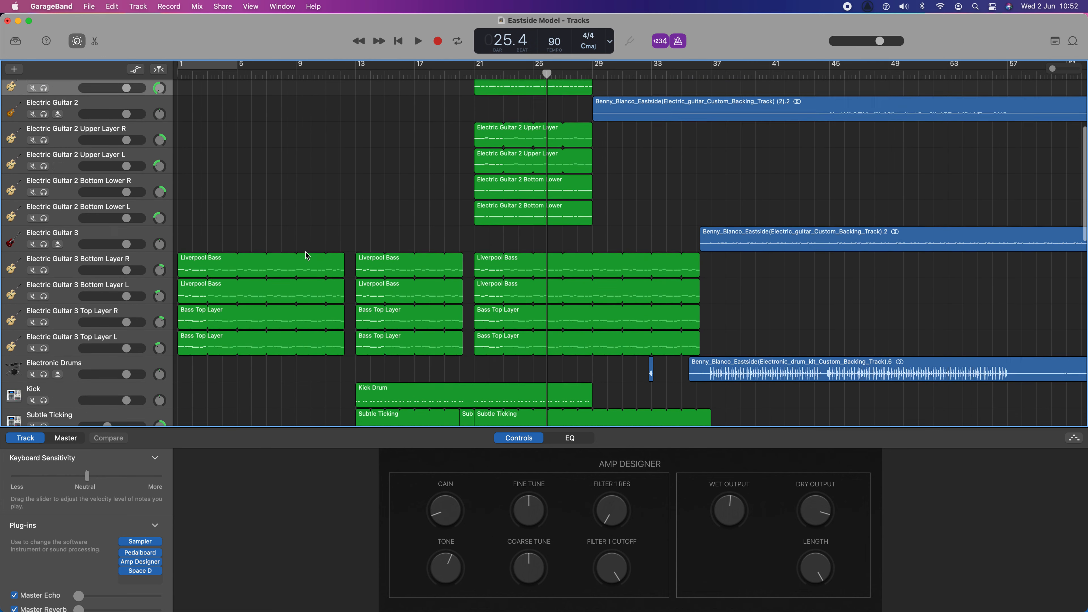
click(65, 260)
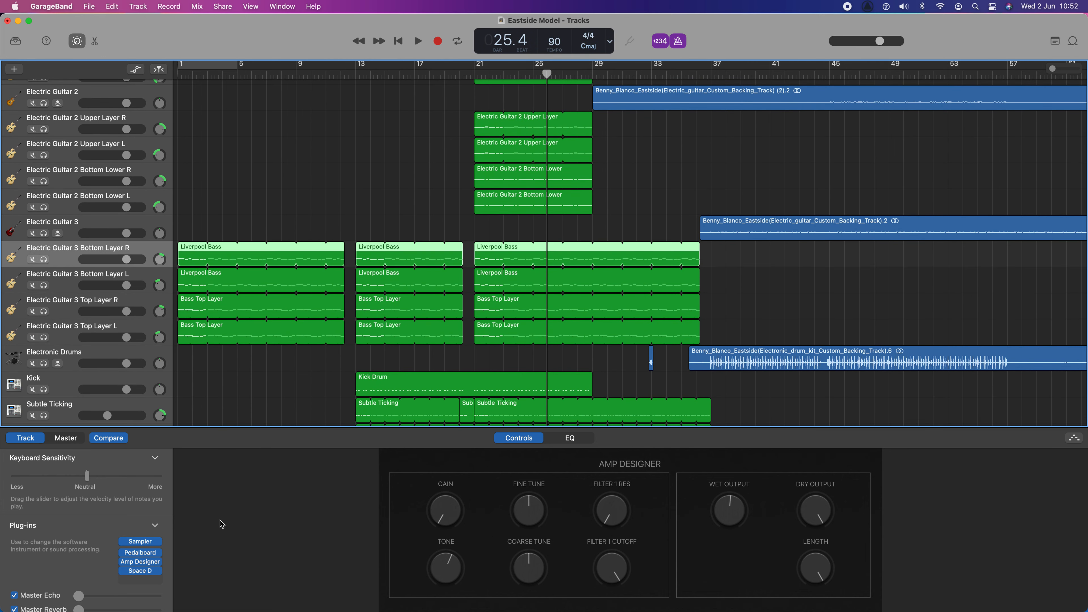
click(140, 570)
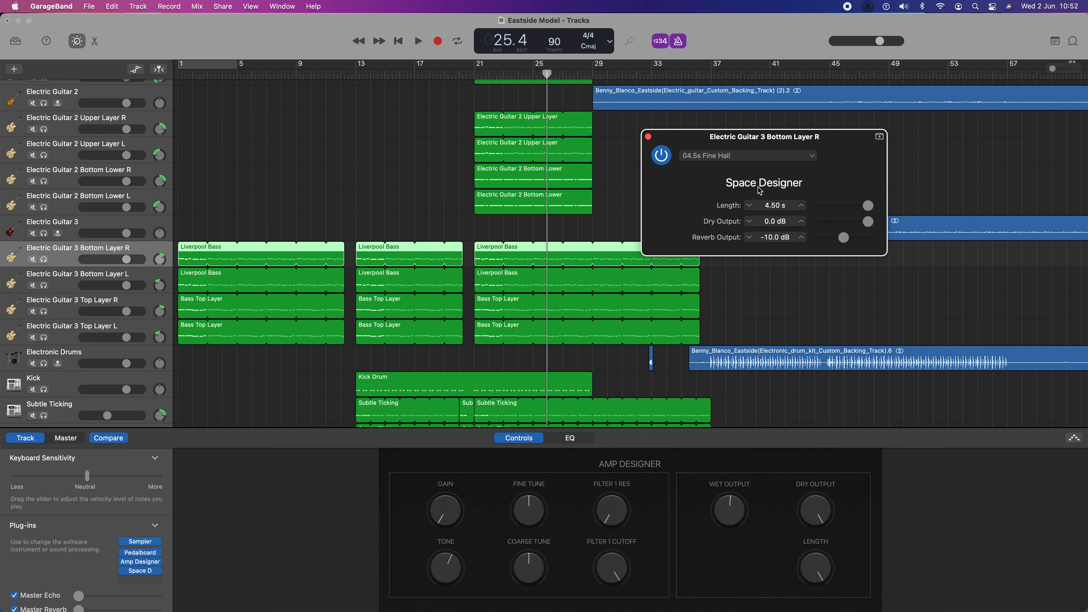
drag(732, 145, 301, 108)
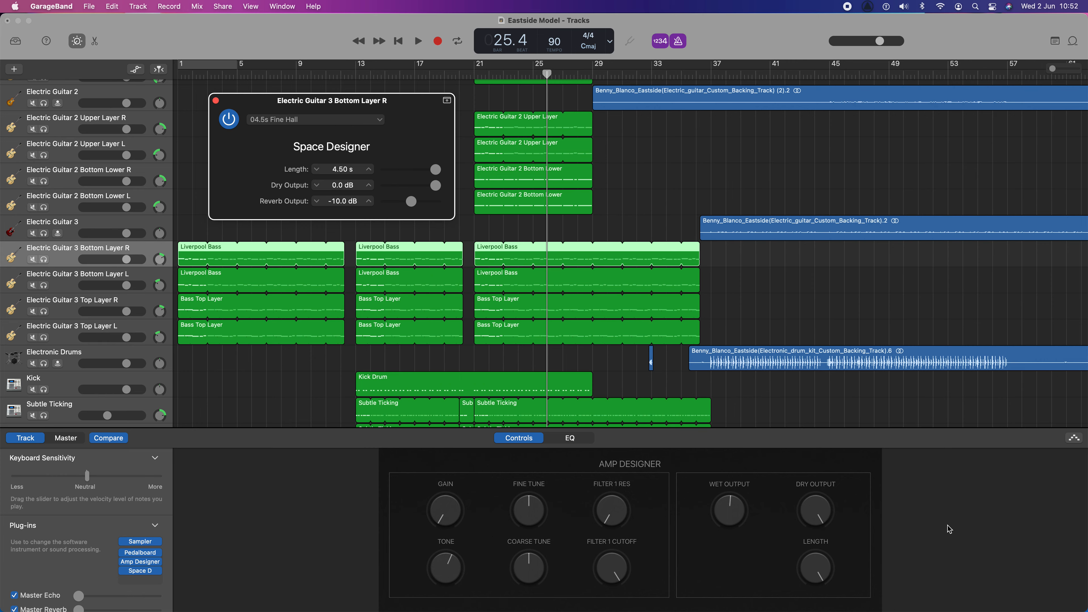
Step: Switch to the Model Unit 7 Presentation in Chrome, duplicate the Screenshot 18 image and text slides, and place the copies at the end
click(18, 21)
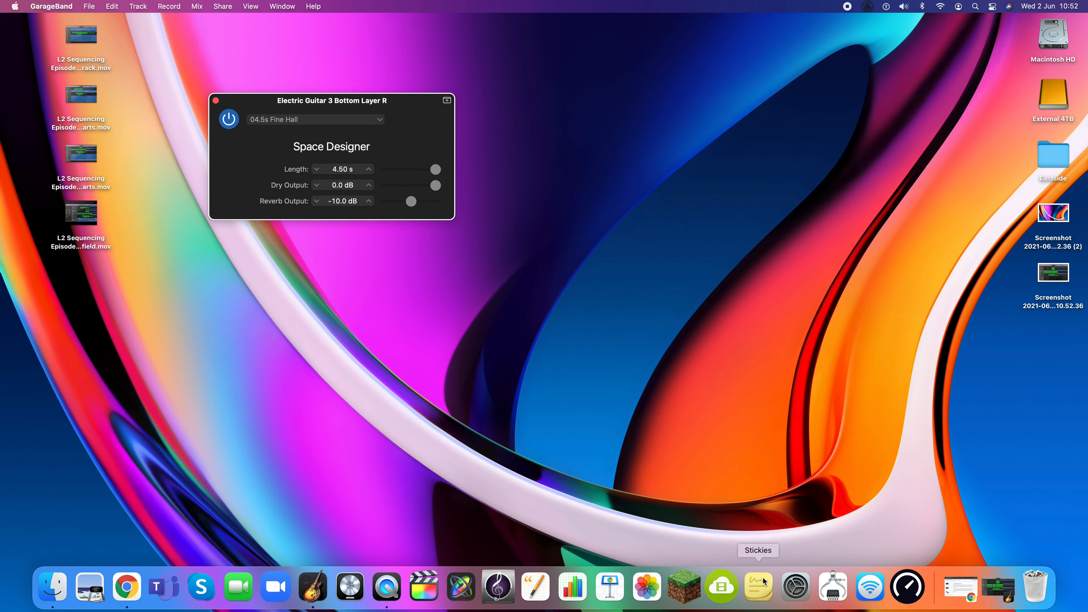
click(965, 593)
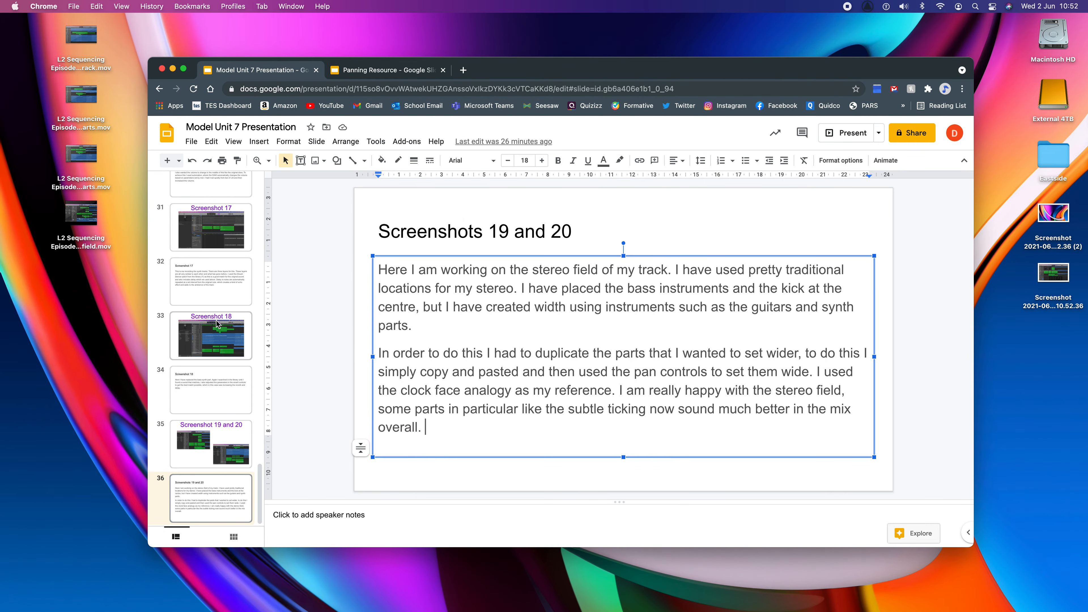
click(215, 333)
shift+click(210, 388)
right_click(220, 388)
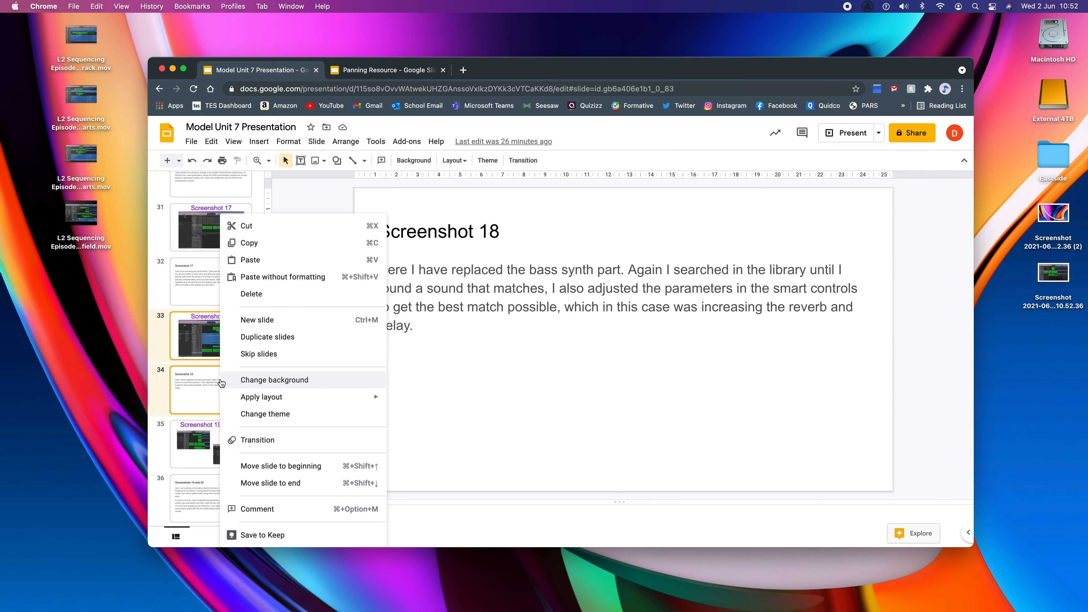
click(266, 337)
drag(214, 425, 193, 517)
Step: Change the title of the duplicated image slide 37 to "Screenshot 21"
click(210, 436)
click(457, 369)
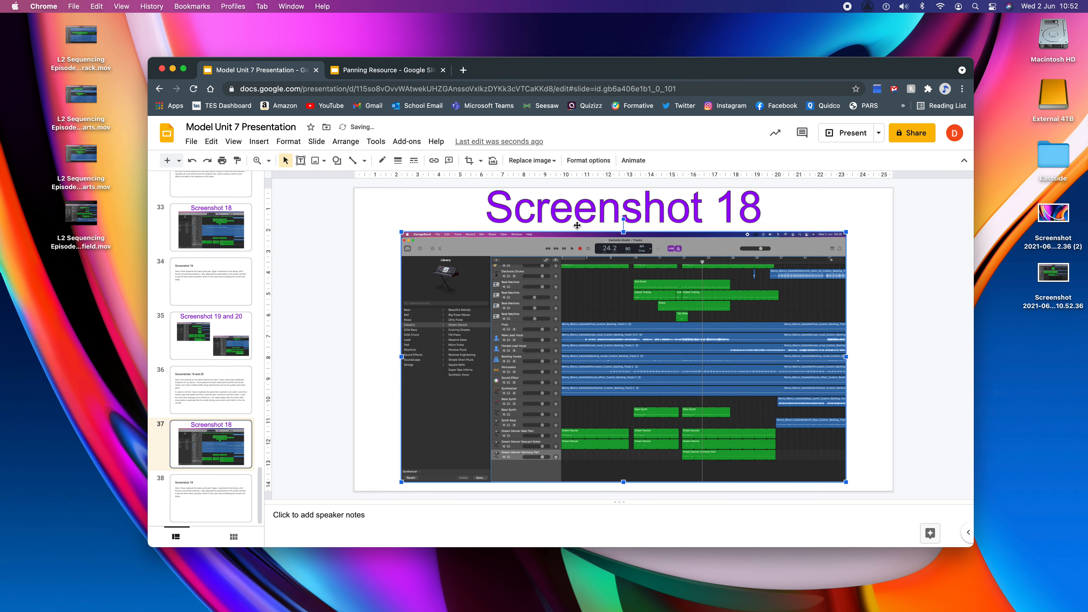
click(573, 194)
click(550, 250)
text(21)
key(Return)
Step: Replace slide 37's picture with the desktop screenshot showing the Space Designer window, and centre it horizontally on the page
click(665, 354)
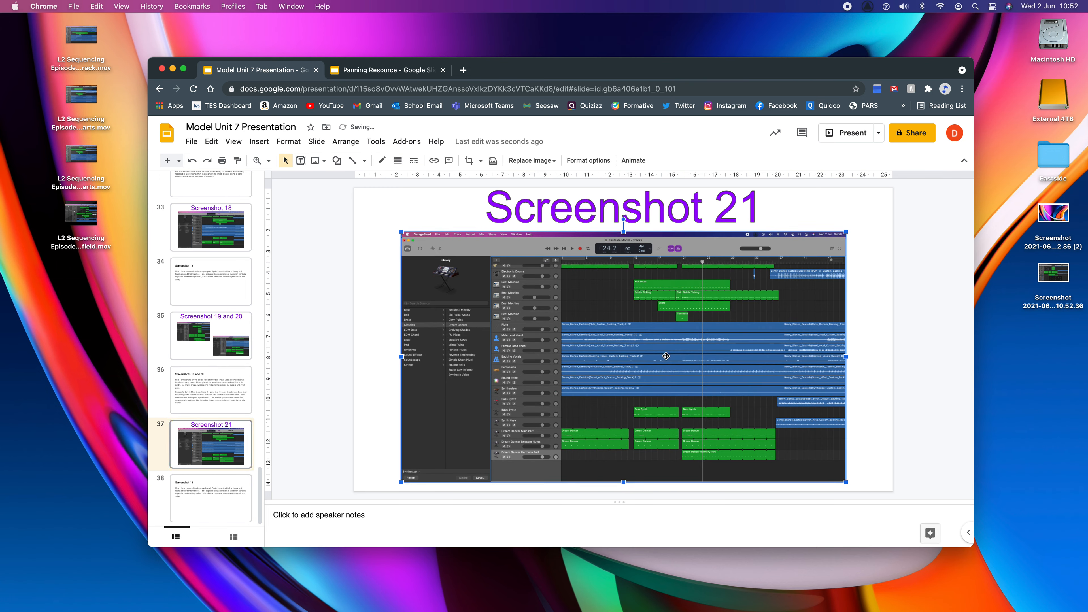
key(BackSpace)
drag(1036, 273, 666, 334)
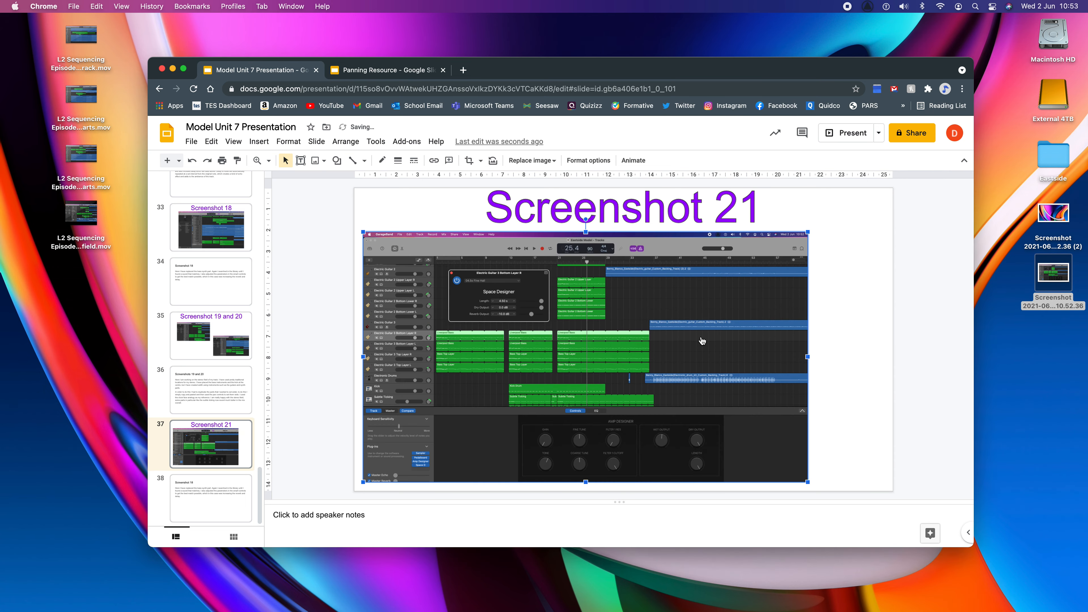
right_click(702, 341)
mouse_move(750, 342)
click(904, 348)
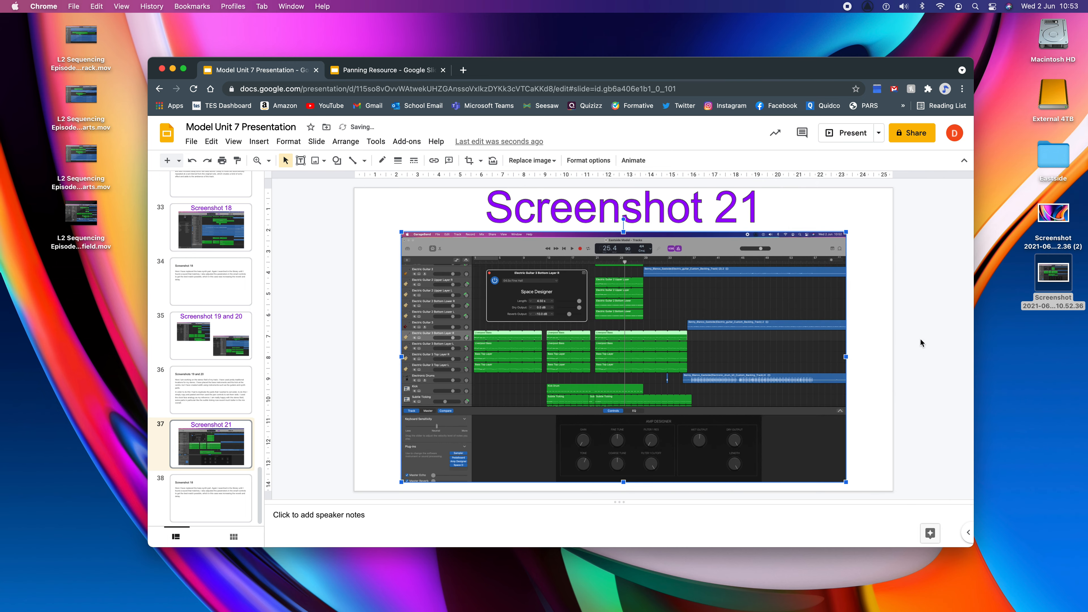
Step: Move both screenshot files from the desktop to the Trash
click(1064, 276)
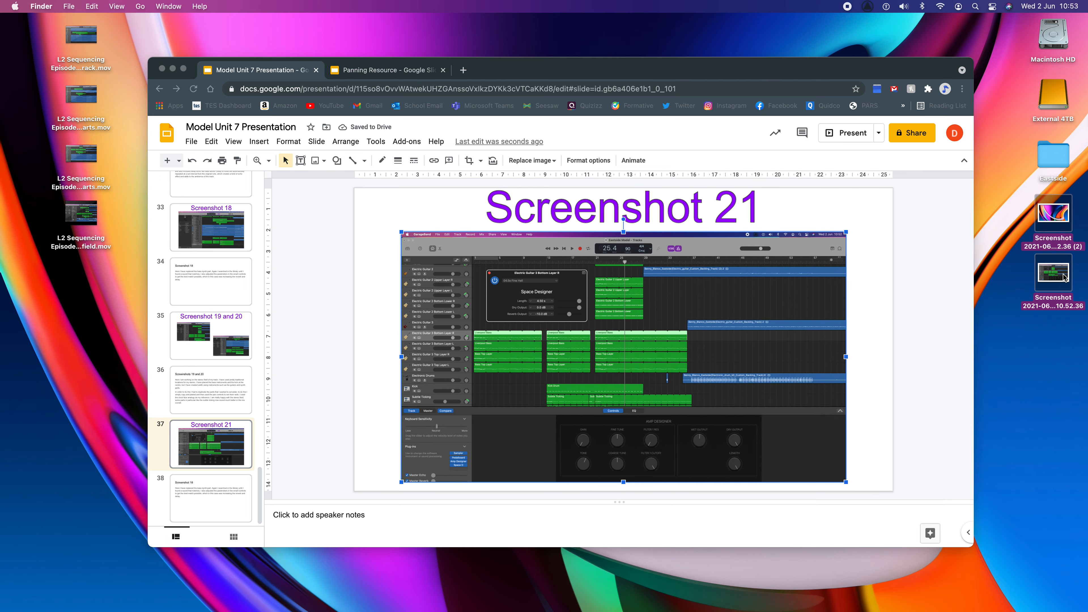
drag(1054, 277, 1044, 589)
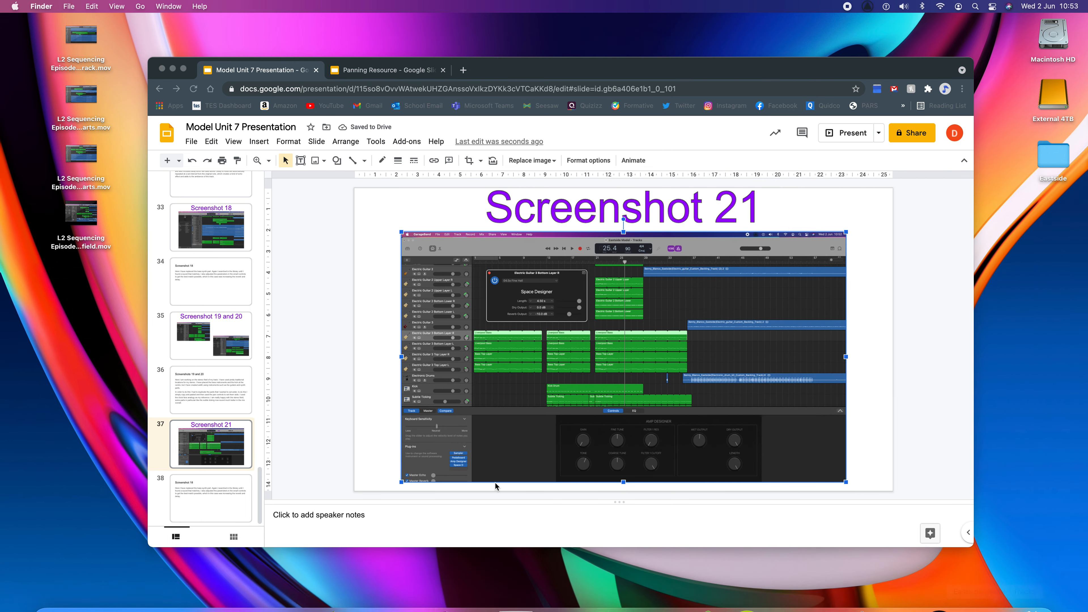
Step: Change the heading of the duplicated text slide 38 to "Screenshot 21"
click(209, 487)
click(231, 493)
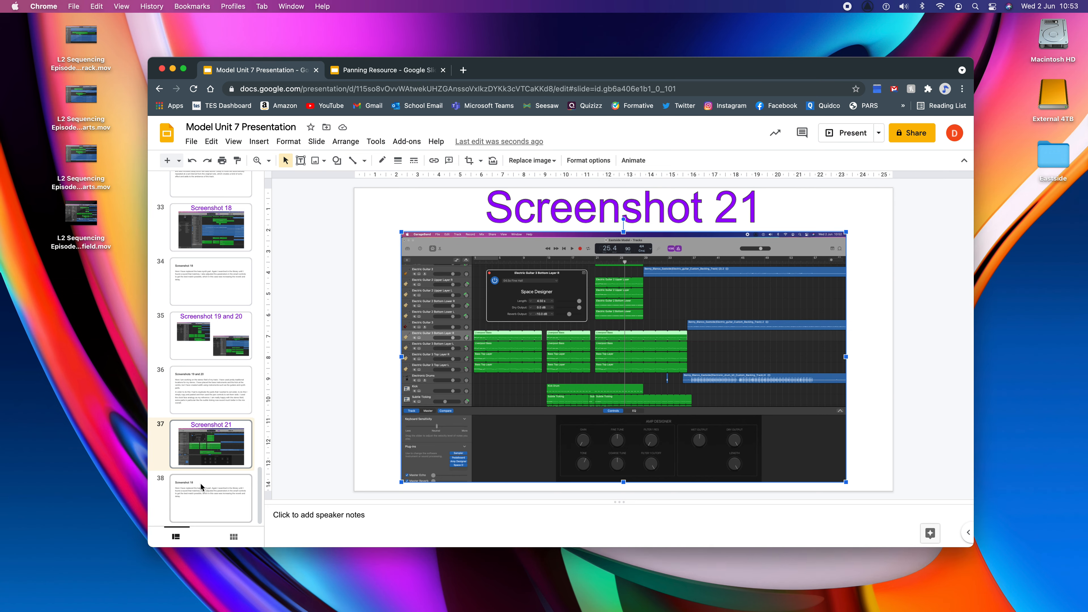
click(497, 232)
key(BackSpace)
key(BackSpace)
text(21)
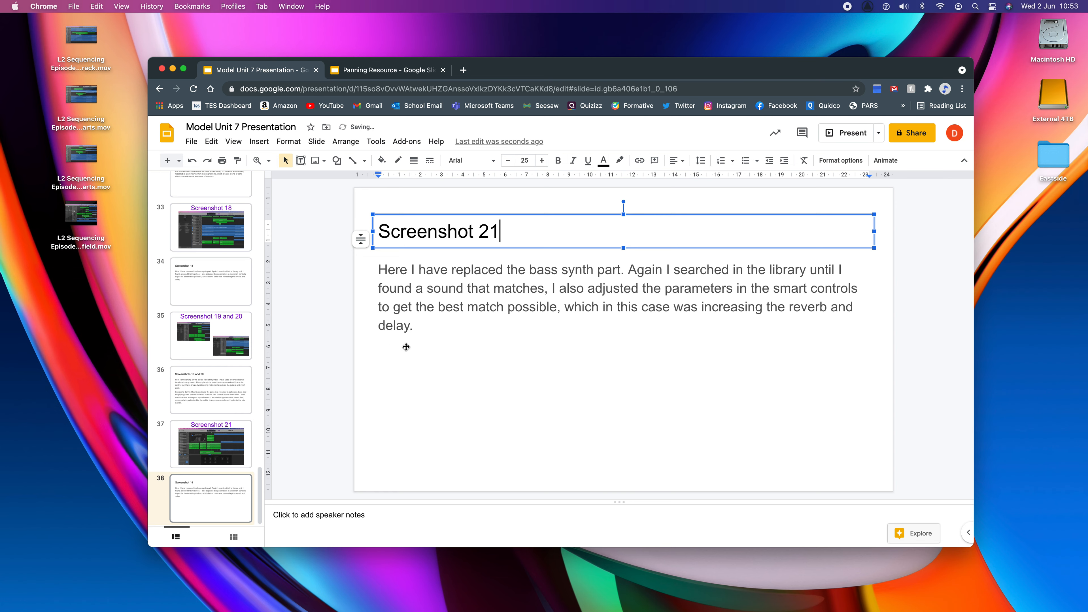
Step: Replace slide 38's body text with "Here I am starting to add effects. The first effect that I am going to add is reverb."
drag(410, 330, 380, 269)
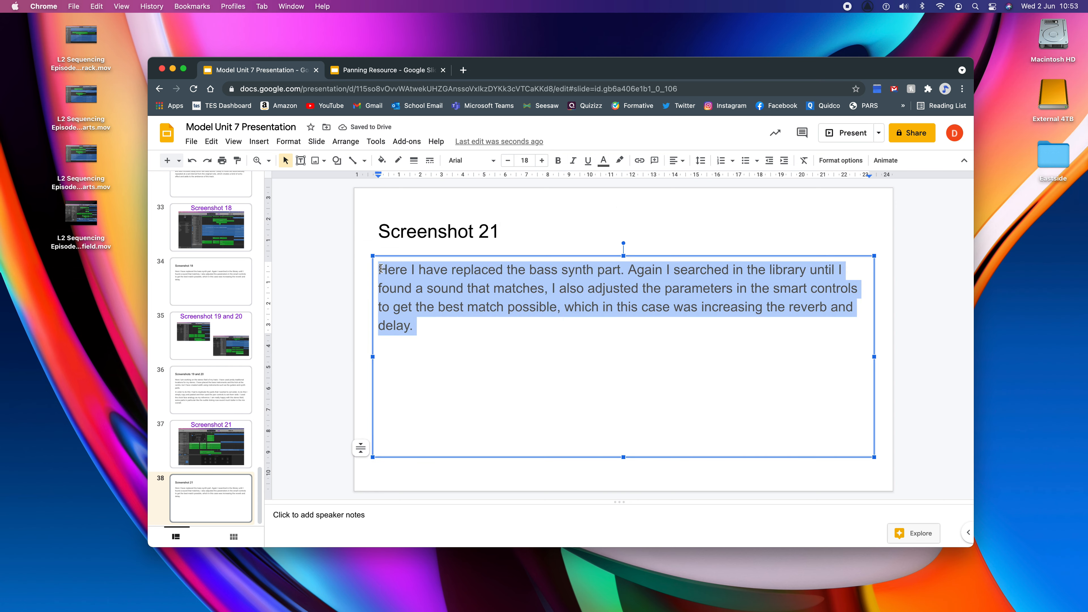
text(Here I am also)
key(BackSpace)
key(BackSpace)
key(BackSpace)
key(BackSpace)
text(starting to )
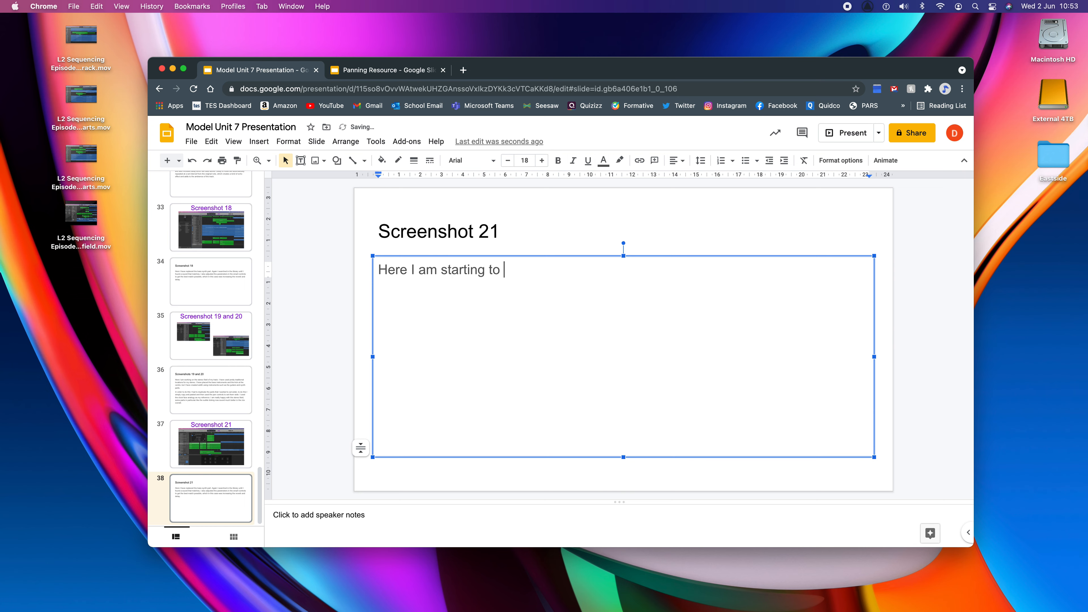
text(adfd effects.)
key(BackSpace)
key(BackSpace)
key(BackSpace)
key(BackSpace)
key(BackSpace)
key(BackSpace)
key(BackSpace)
text(effects. The fi)
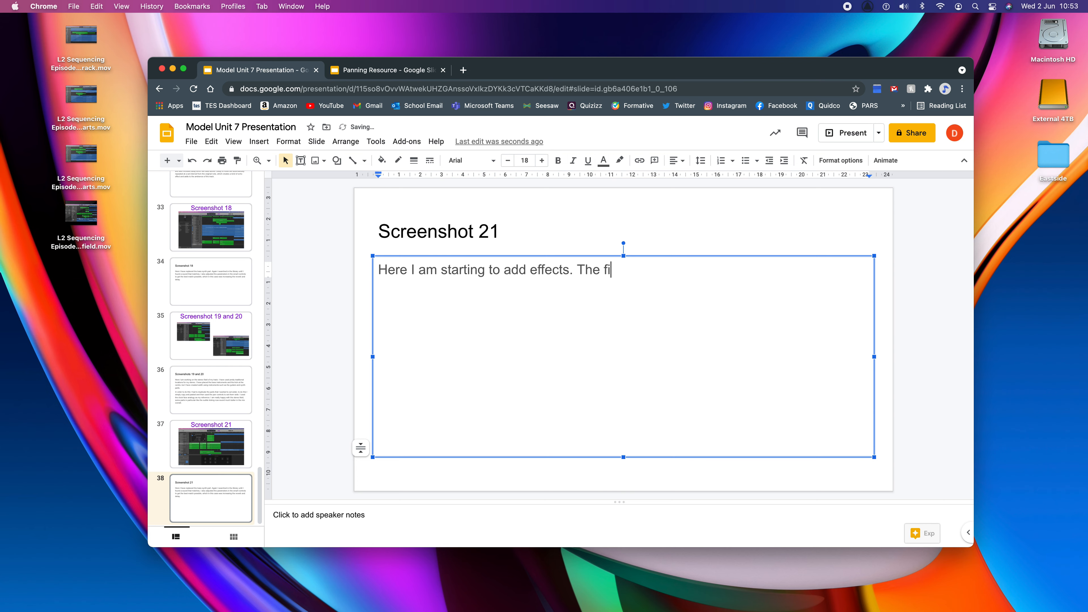
text(rst effect that I am going to )
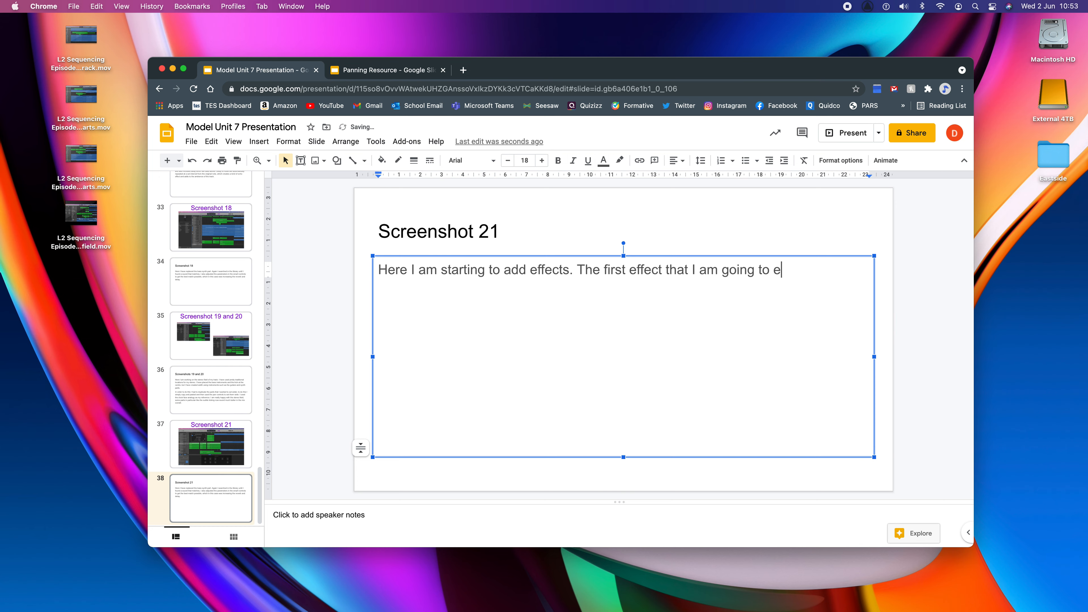
text(add is reverb. Reverb )
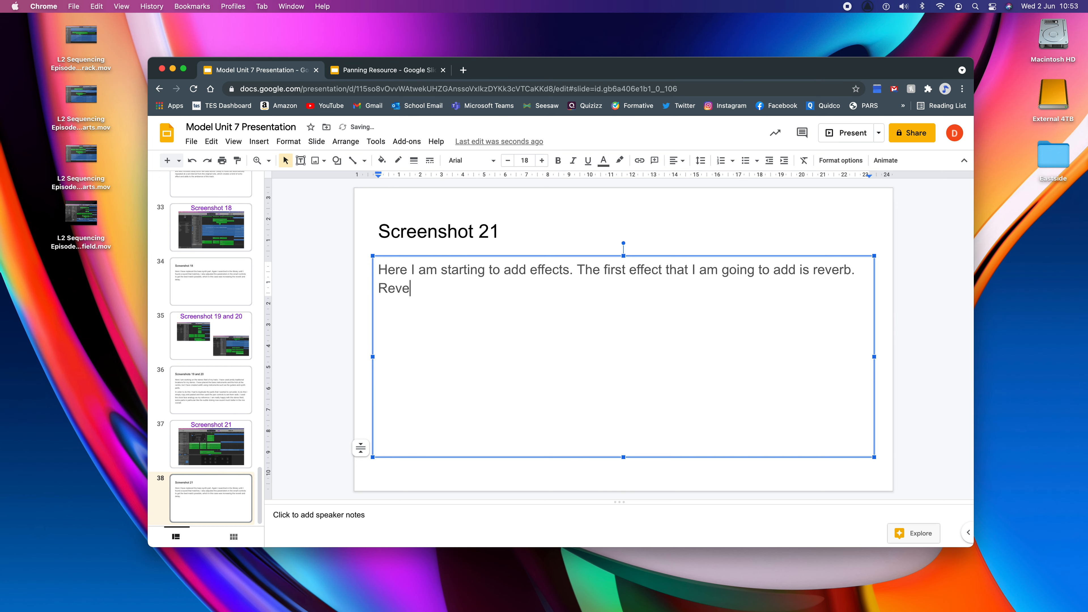
Step: Continue with "Reverb is short for reverberation and all enclosed spaces have it. It is how the sound reverberates around the space and"
text(is short for reverb)
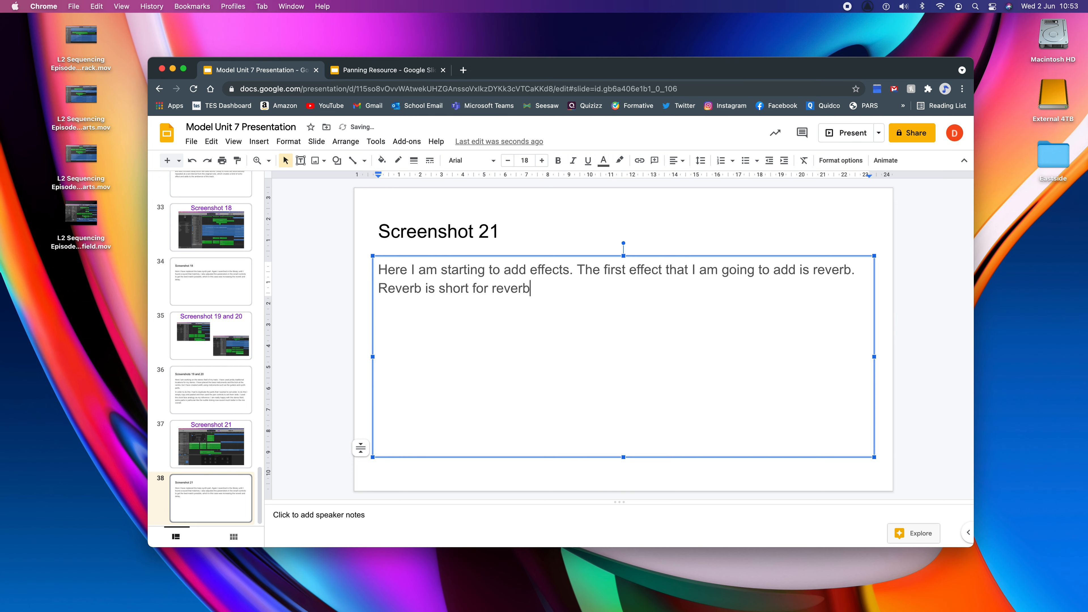
text(eration and all enclosed spaces have it)
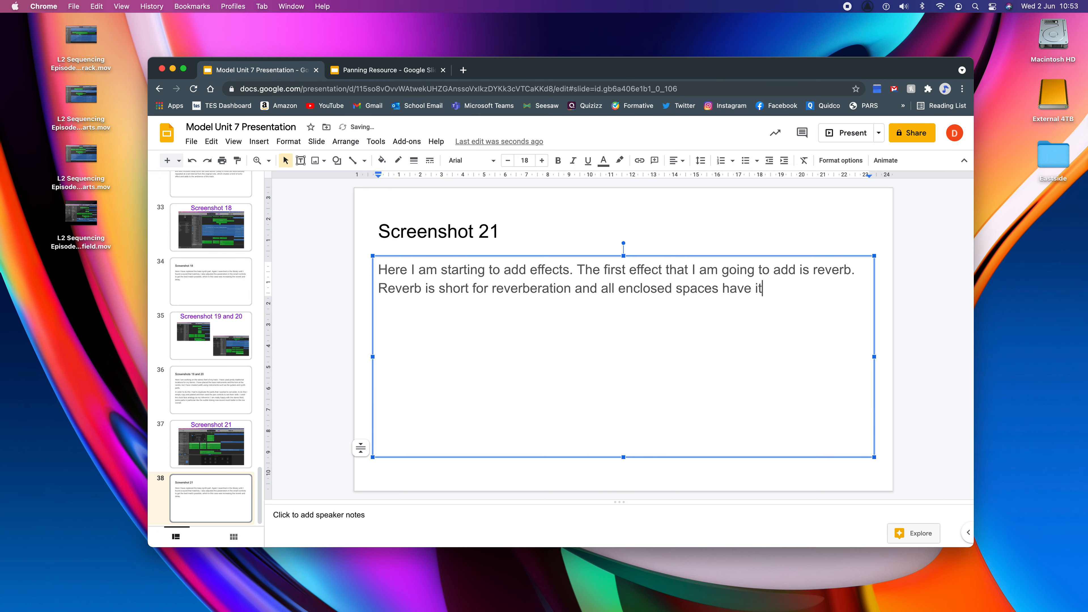
text(. It is how the soun)
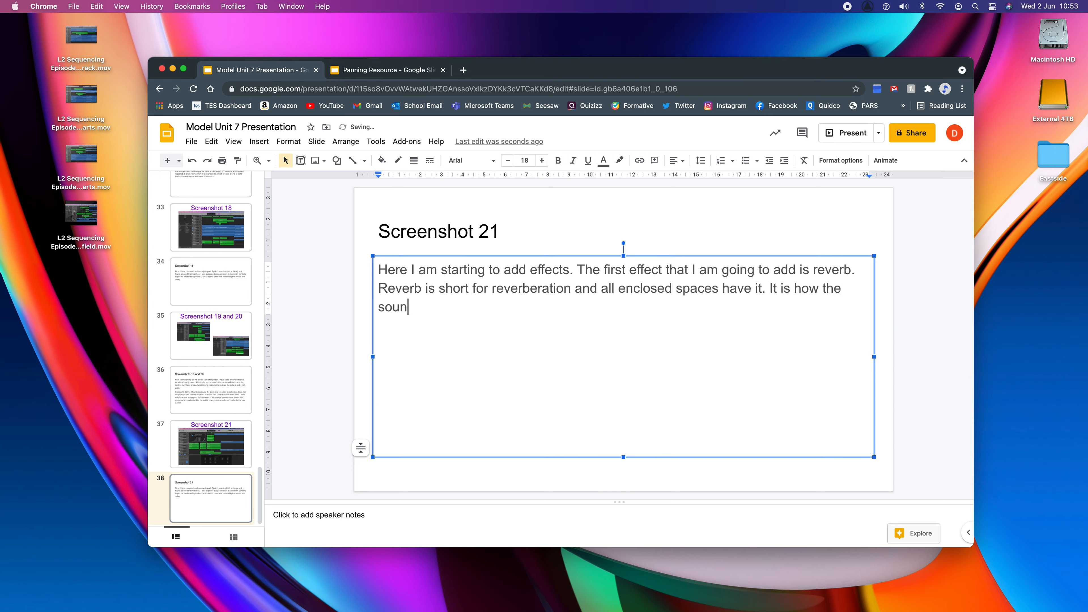
text(d reverberates around )
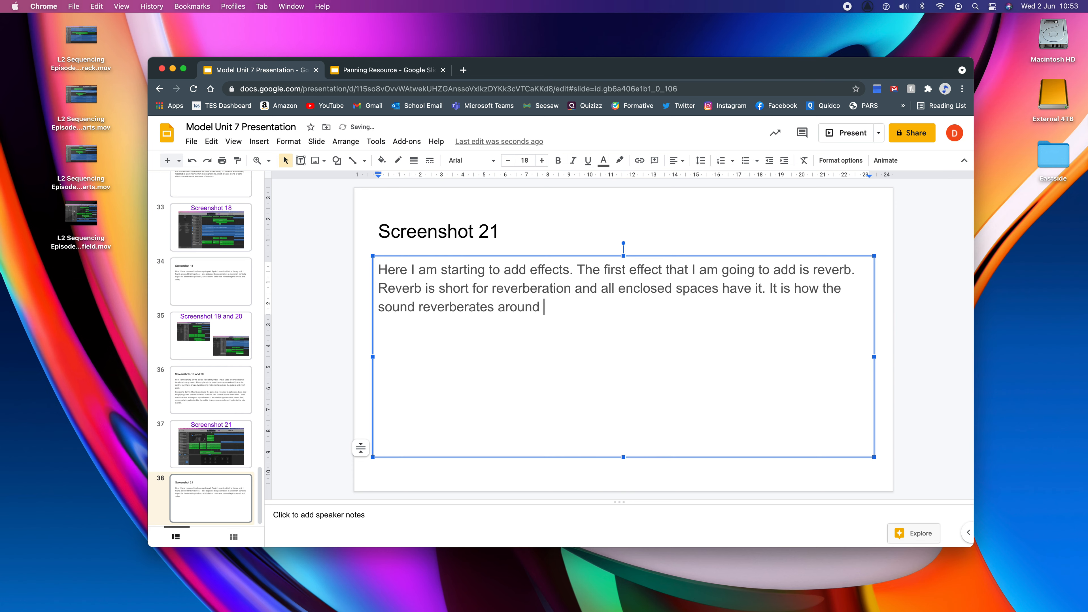
text(the space and )
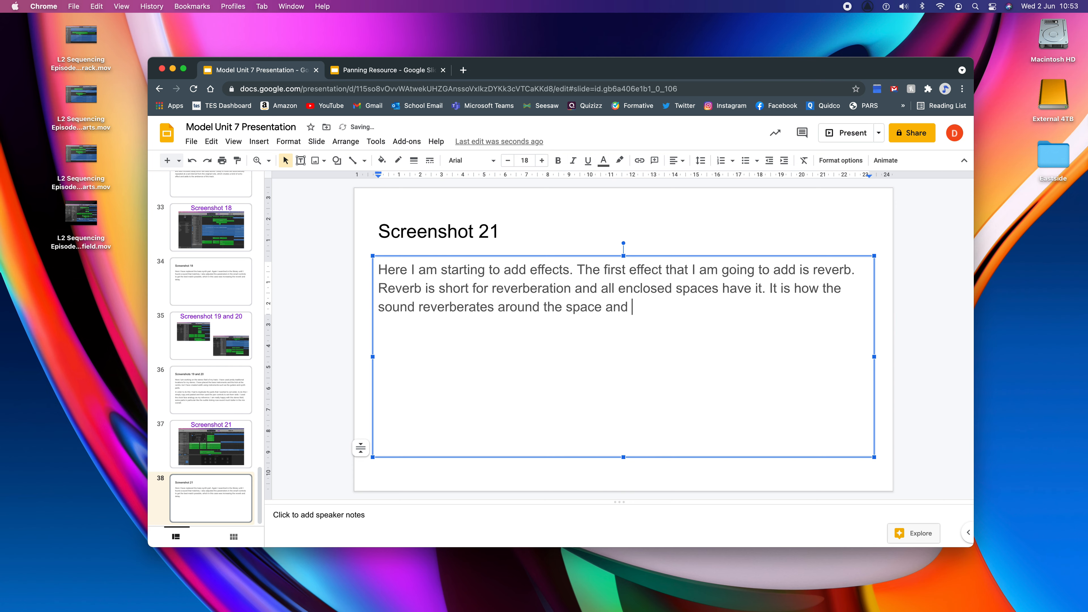
Step: Extend the sentence with "therefore if we alter it we can make sounds dsound like they were recorded in different spaces."
text(therefore if we al)
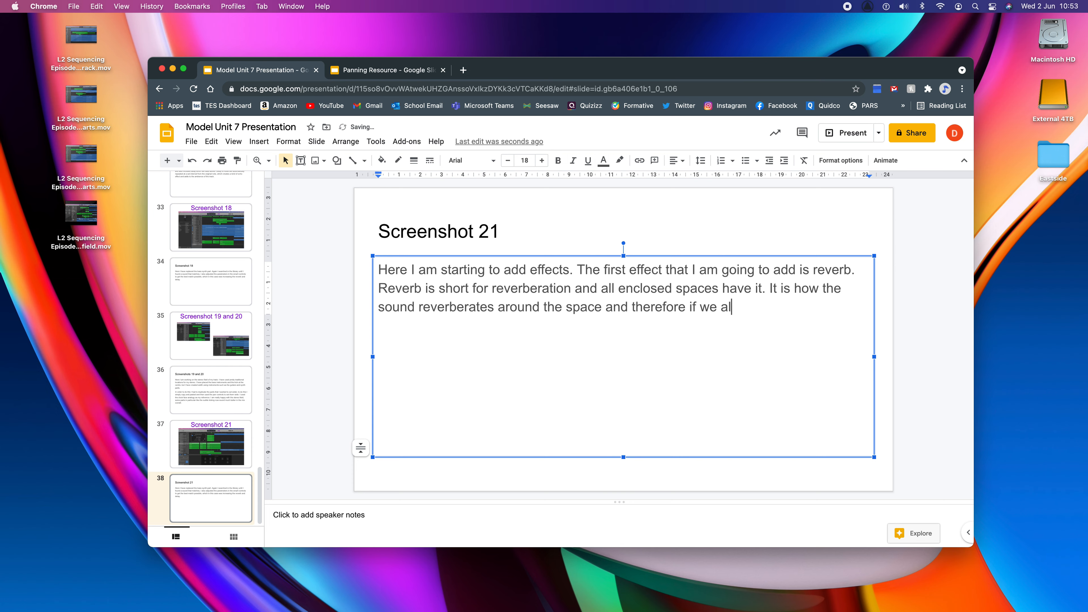
text(ter it we can make )
text(sound)
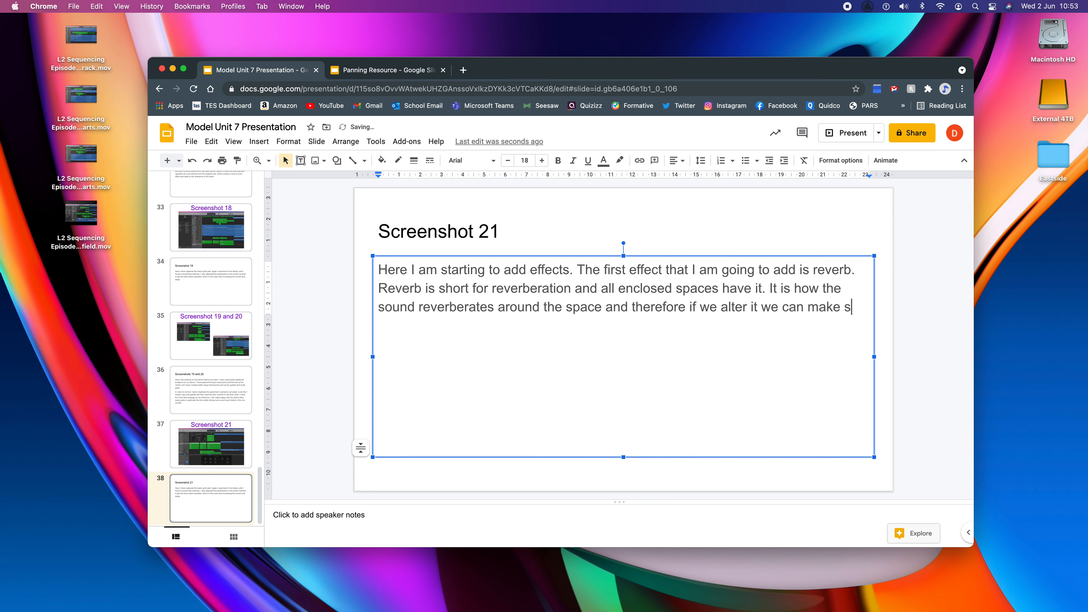
text(s dsound like they we)
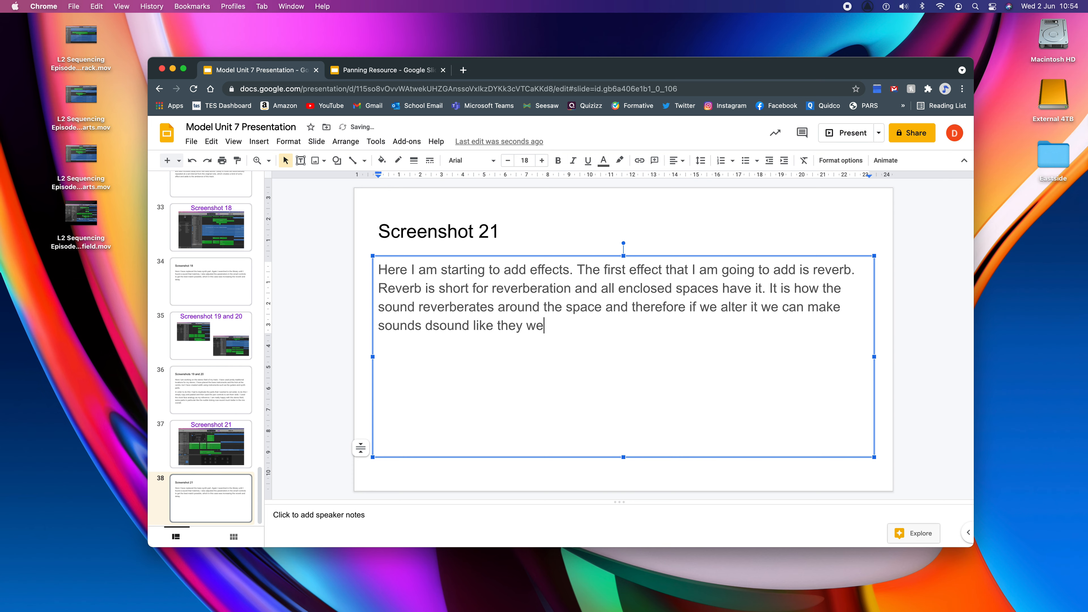
text(re recorded in different spaces.)
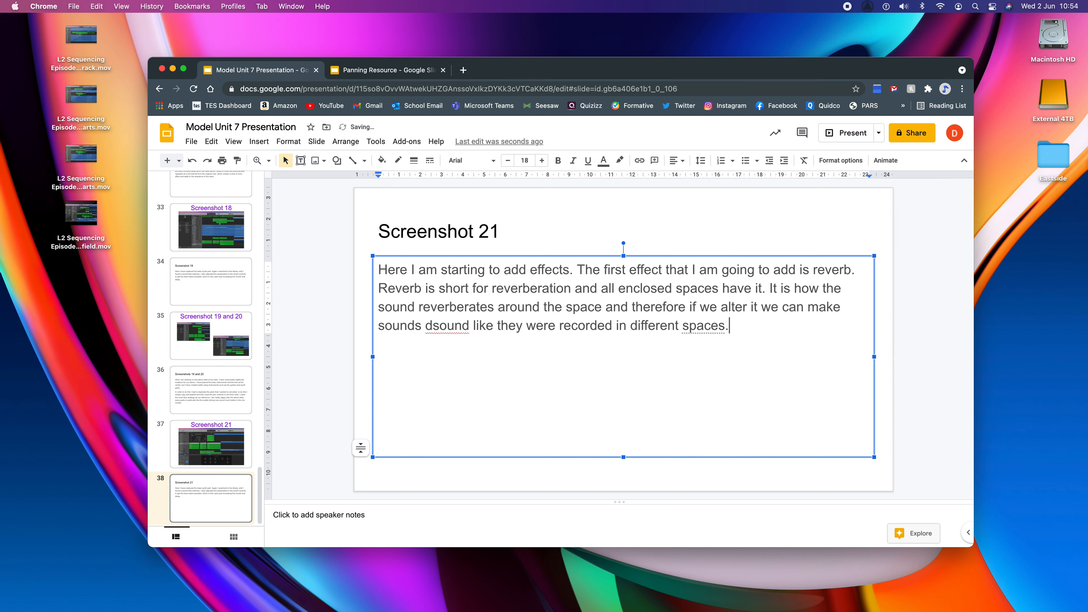
Step: Add "This is really useful for creating atmosphere in a track." and correct the misspelled "dsound" to "sound"
text( This is real)
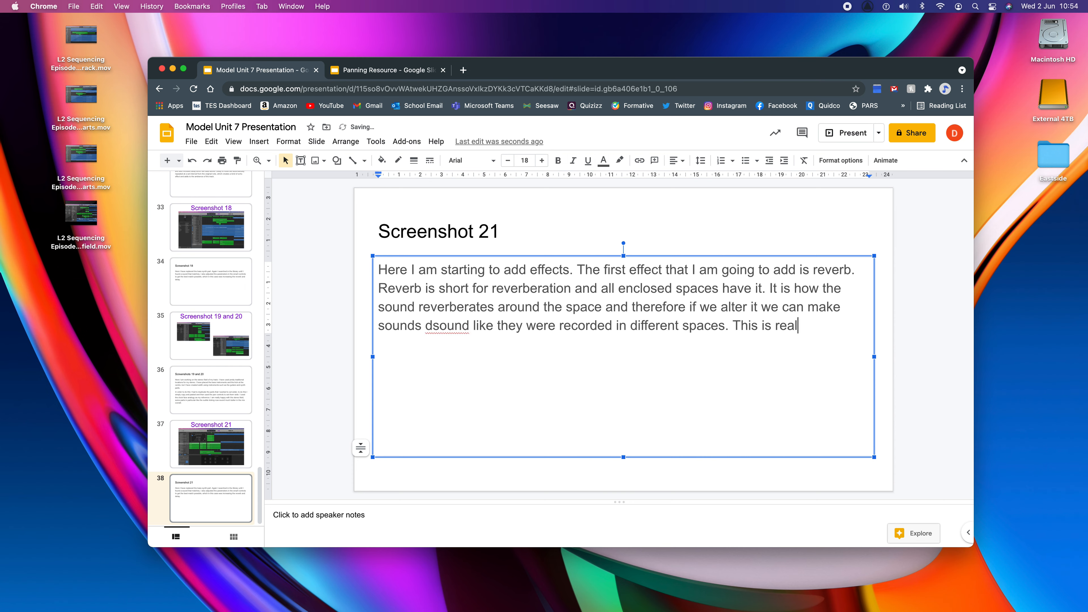
text(ly useful for crea)
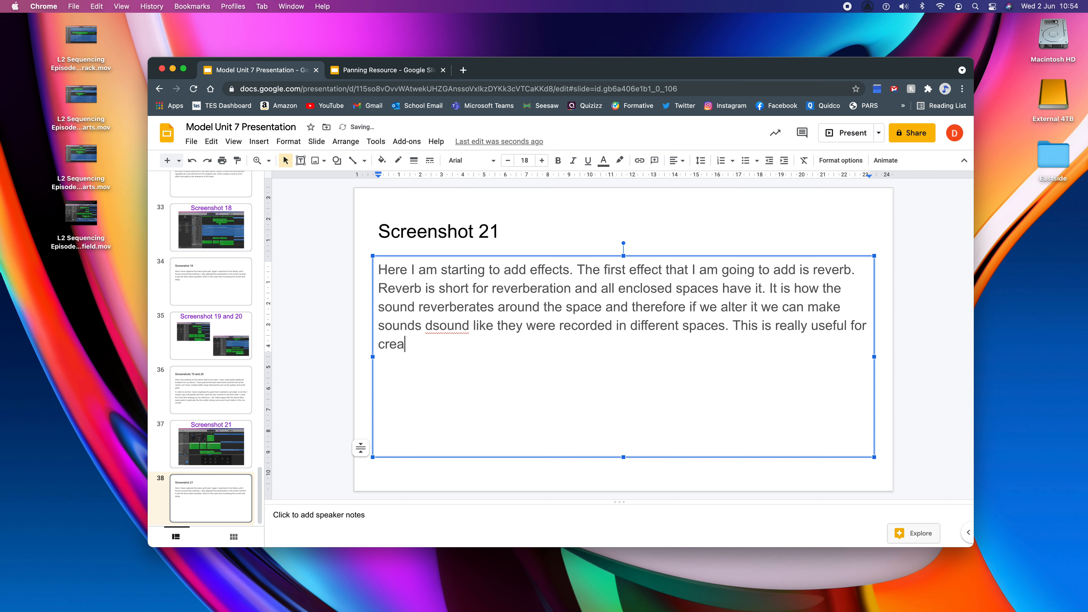
text(ting atmospher)
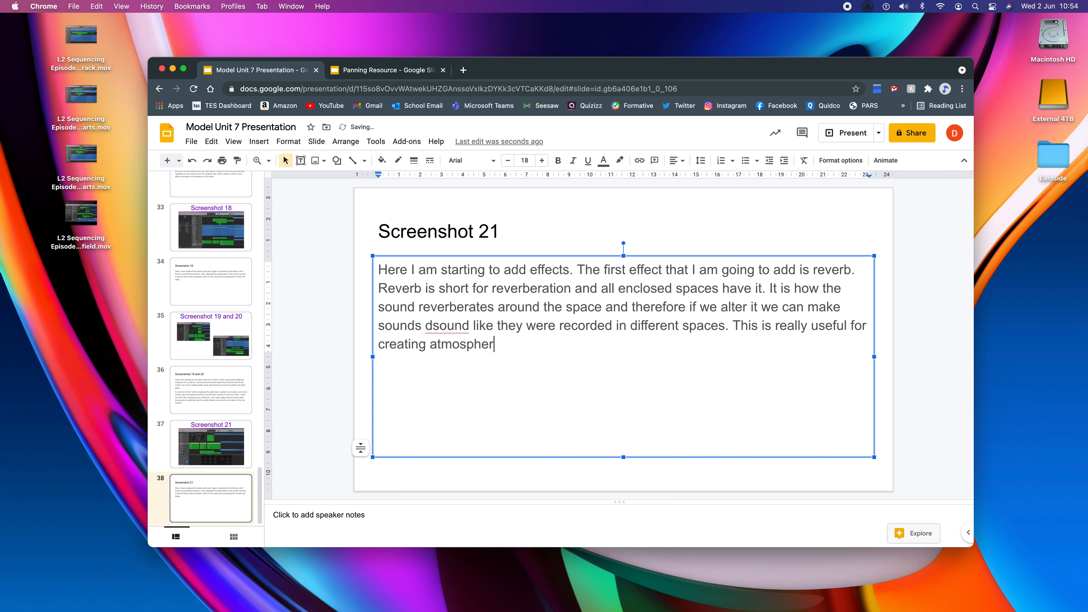
text(e in a track.)
click(433, 326)
key(BackSpace)
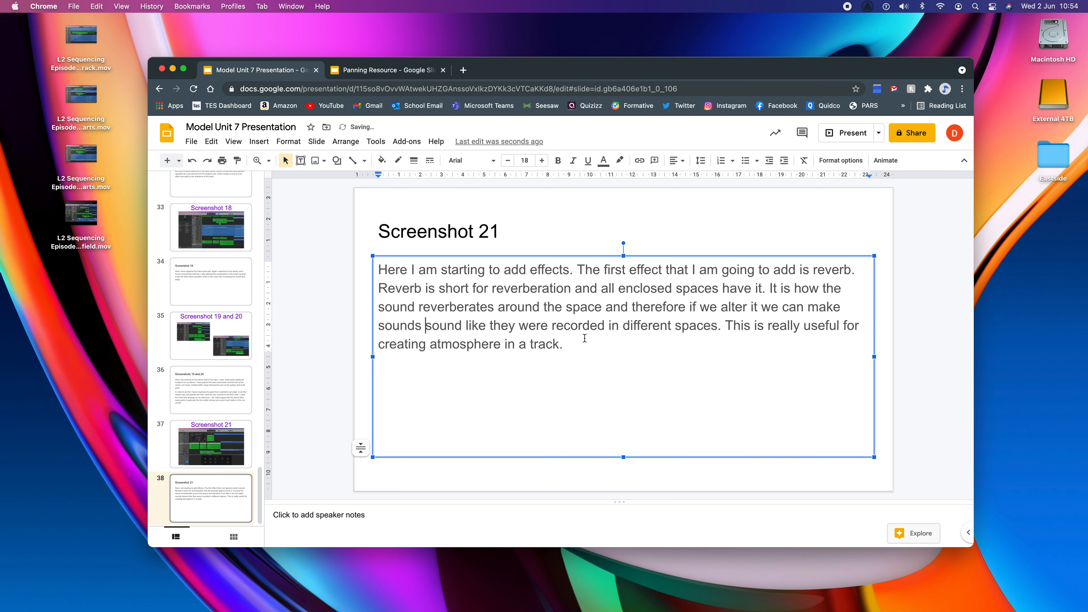
Step: Start a second paragraph: "I have added reverb to the guitar tracks because they were a little harsh and stuck out from the mix."
click(569, 341)
key(Return)
text(I have added rev)
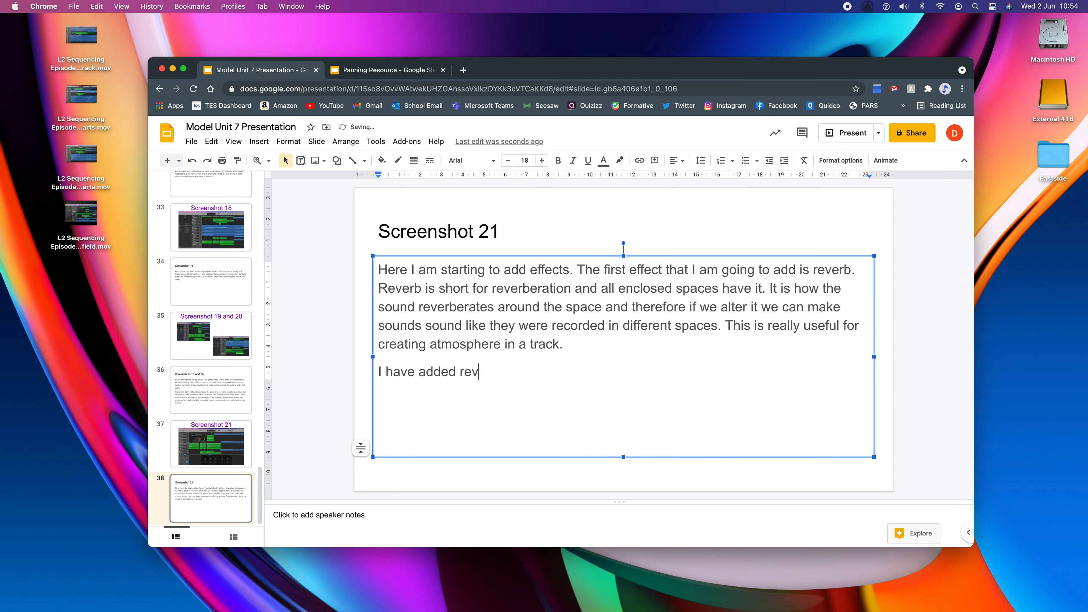
text(erb to the guitar tracks be)
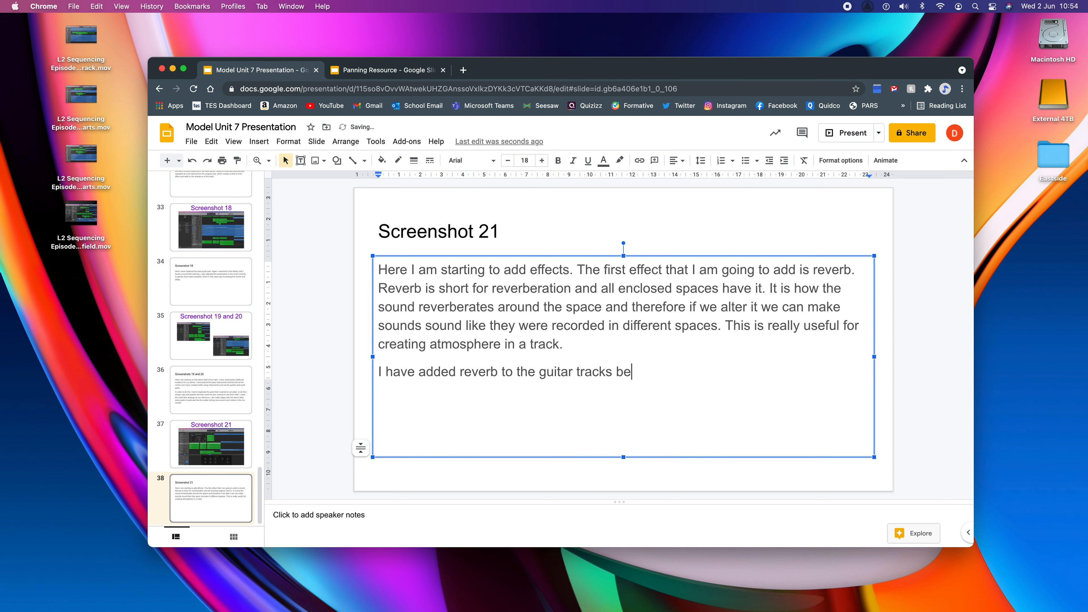
text(cause they were a little harsh and stuck out from the mi)
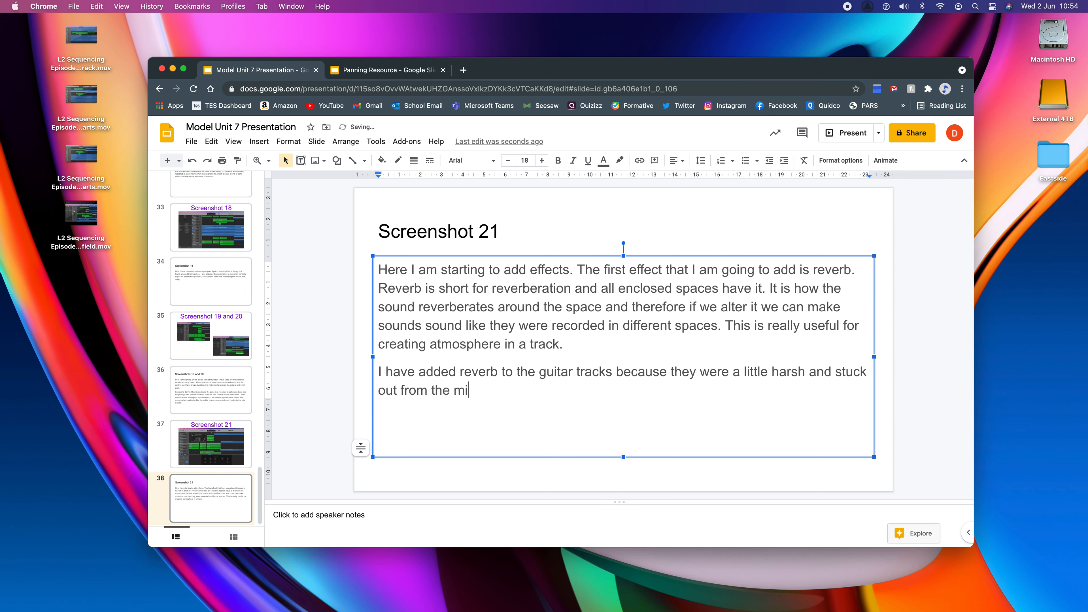
Step: Continue the second paragraph with "To add reverb I opened the smart controls (B) and then used the space designed plug-in"
text(x. To add reverb I opened the smart controls (B)
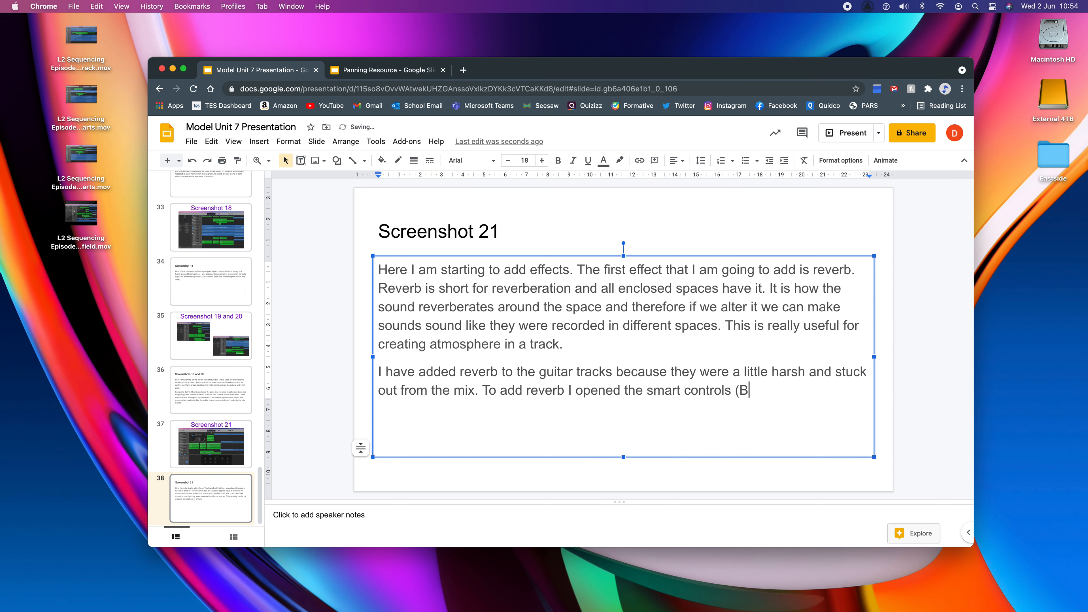
text() and then used the space )
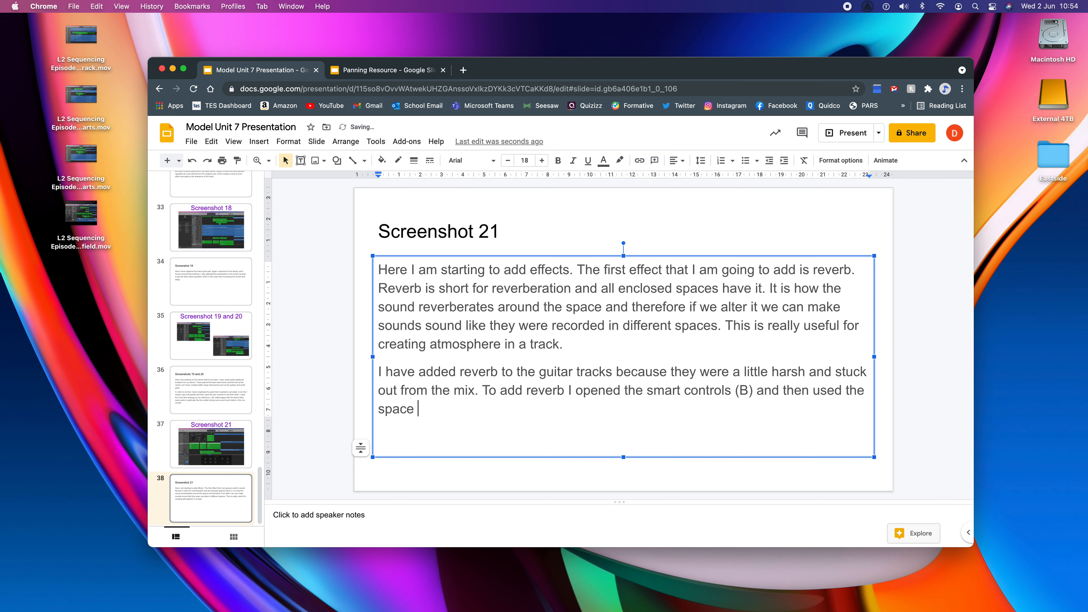
text(designed plug-in)
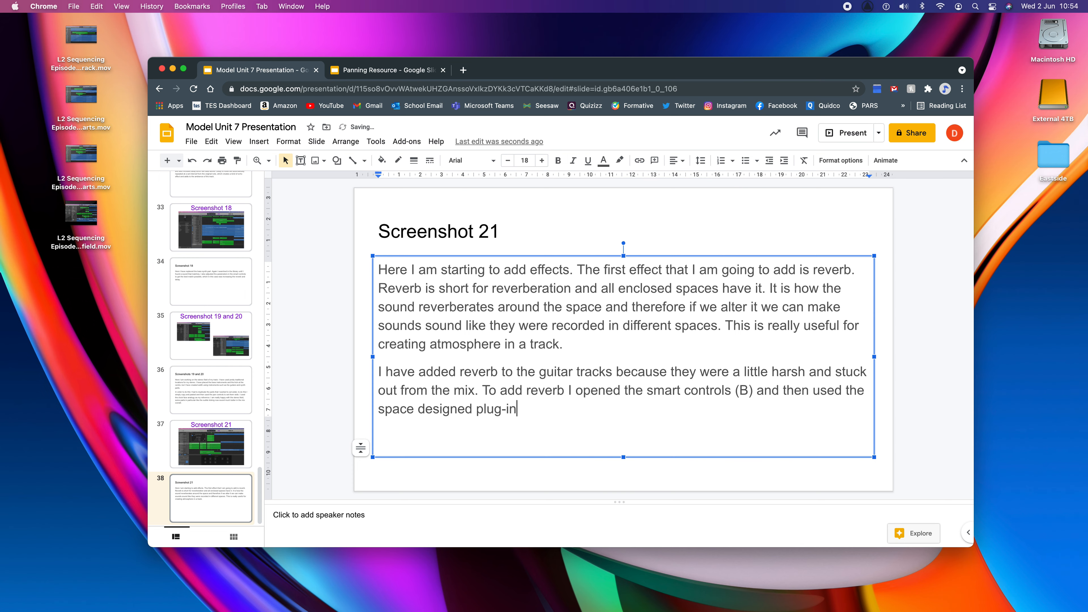
Step: Continue with "and presets. I used the preset of 4.5s fine hall as this gave a nice feel. Annoyingly I had to"
text( and presets. I used the preset)
text(et )
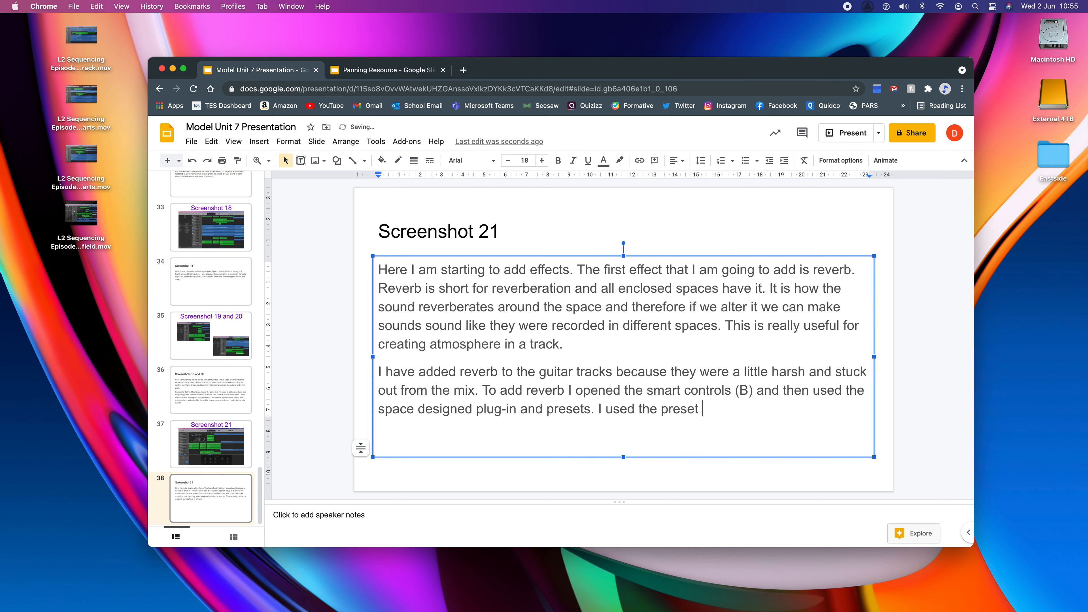
text(of 4.5s fine ha;;)
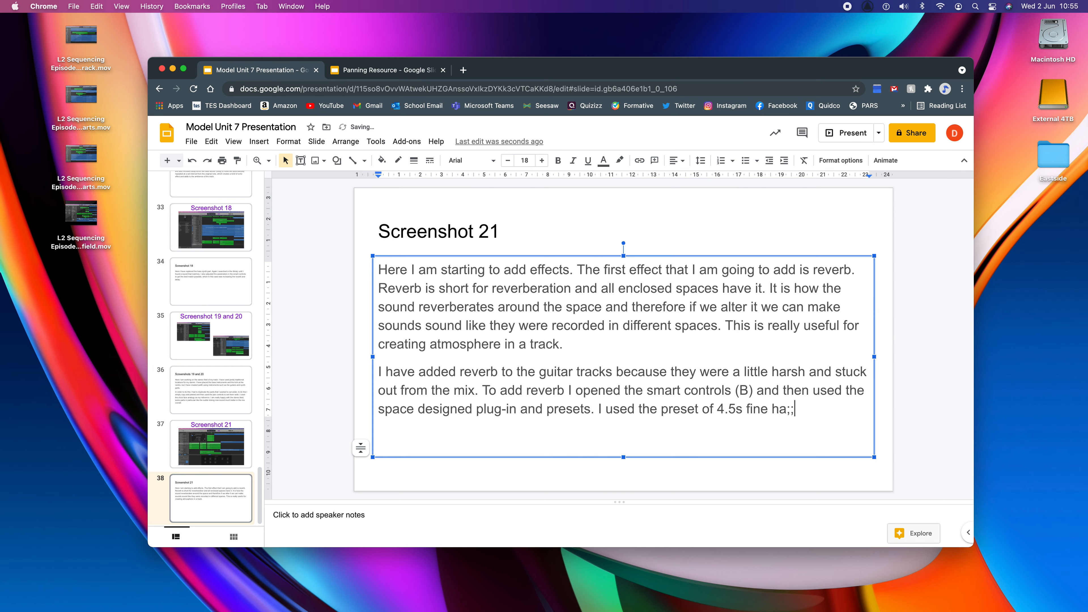
text( as this gave a nice ge)
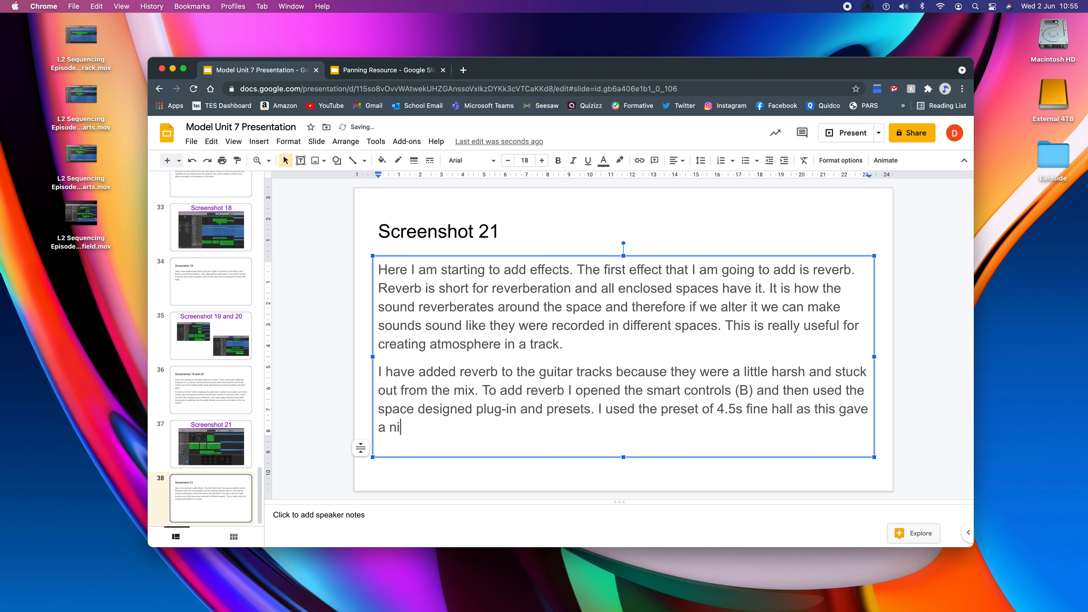
key(BackSpace)
key(BackSpace)
text(feel. Annoyingly I had to)
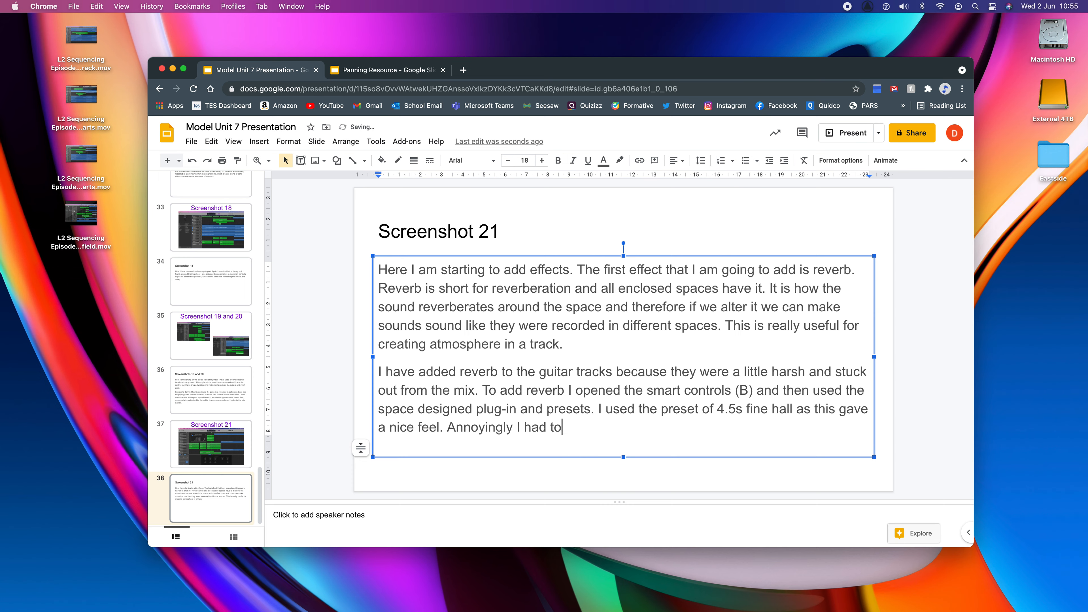
Step: Continue with "apply the effect manually to all four layers of this because of GarageBand. If I was"
text( apply the effec)
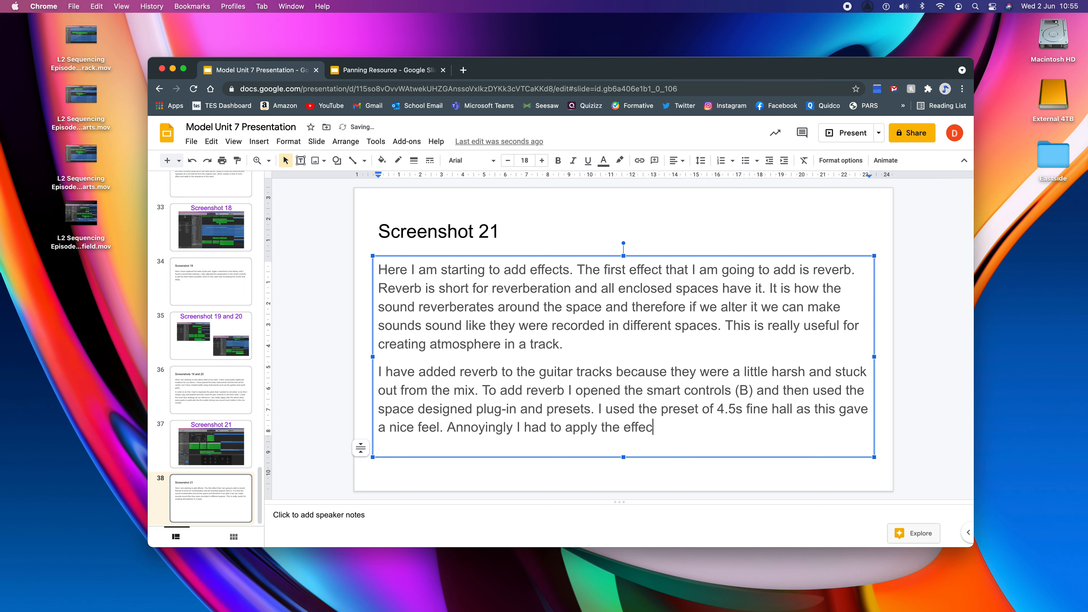
text(t manually to all four layers of th)
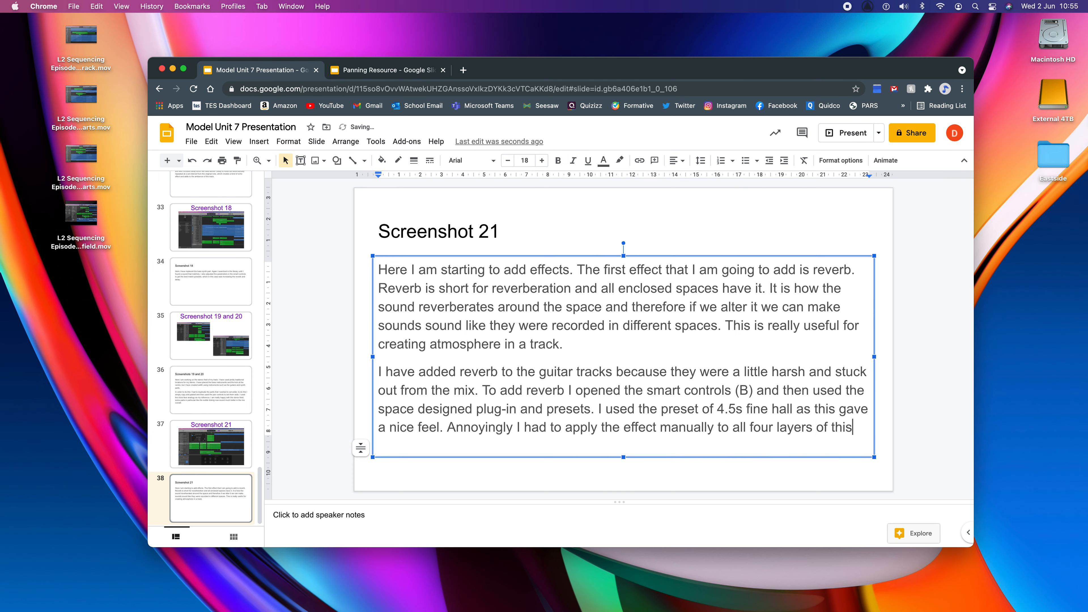
text(is)
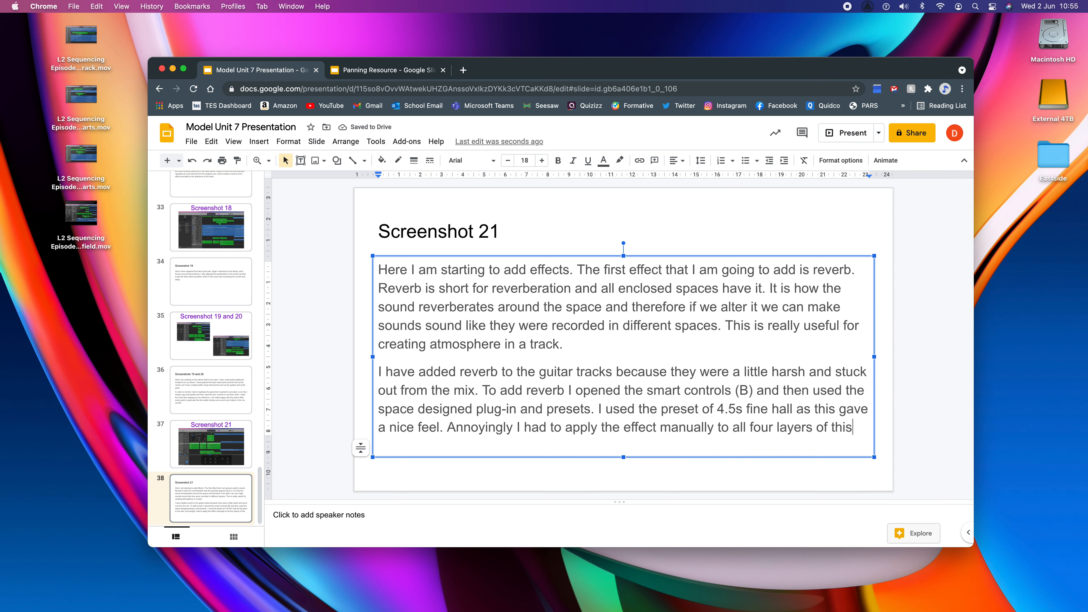
text( because of GarageBand. If I was)
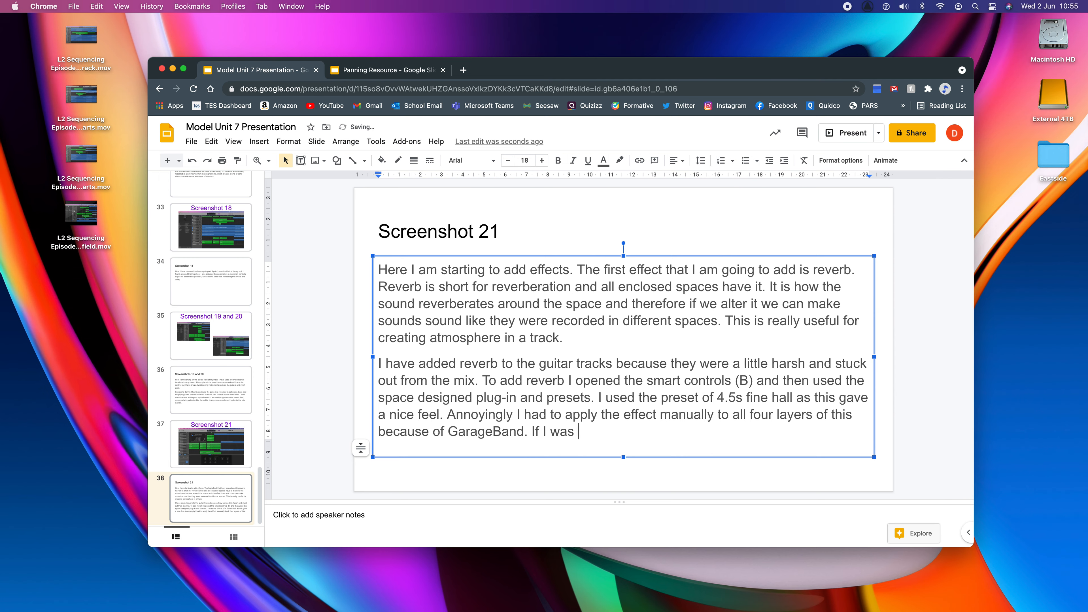
Step: Finish with "using Logic then I could have added these effects to all four tracks together or used a bus, but Logic doesn't have this option."
text( using Logic then I could h)
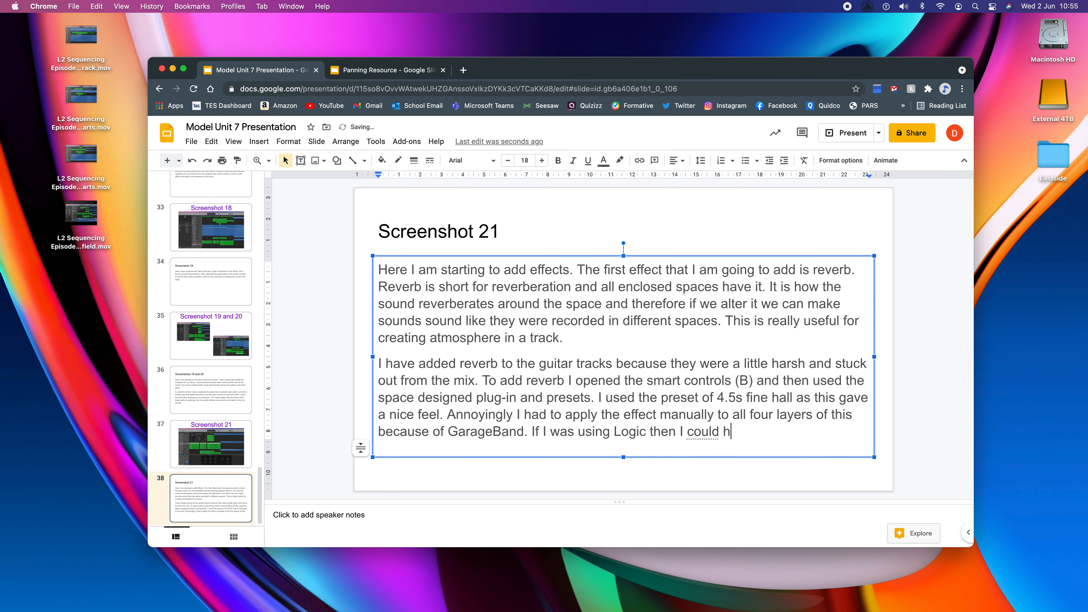
text(ave added these e)
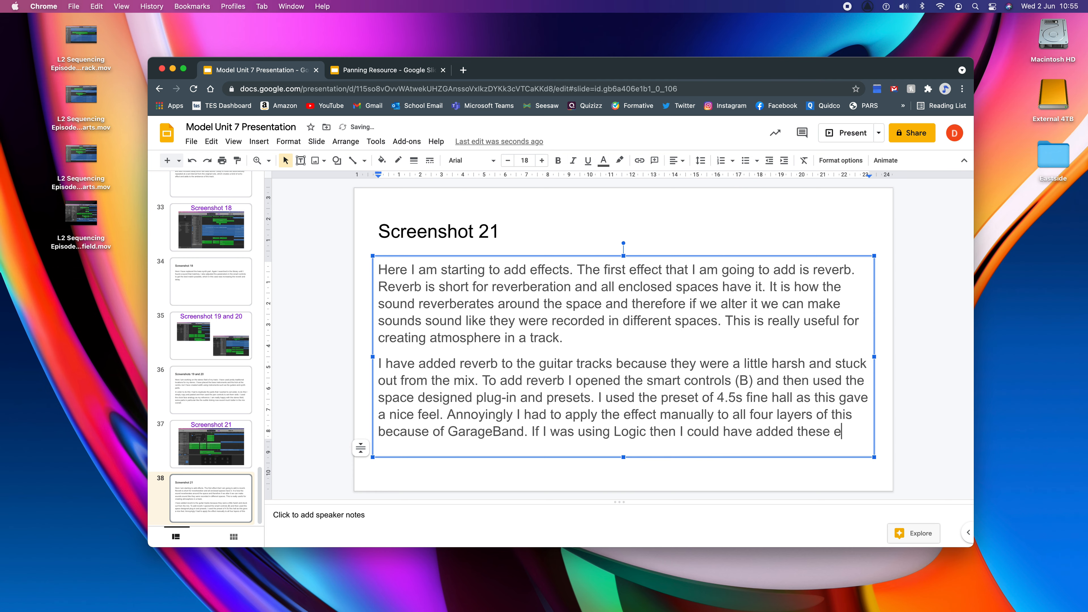
text(ffects to all fou)
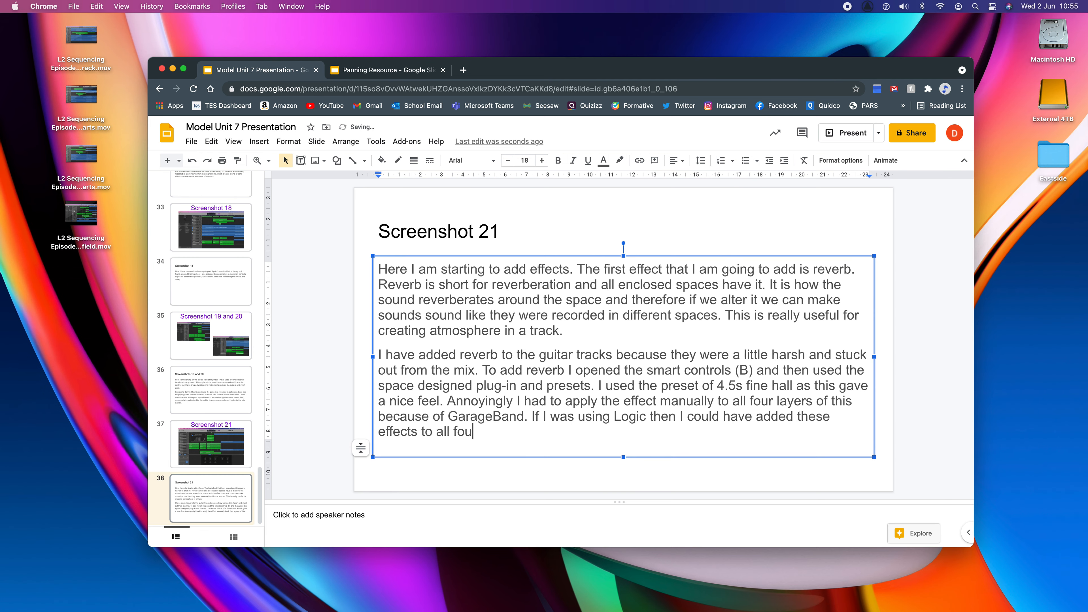
text(r tracks togethert)
key(BackSpace)
text(or use)
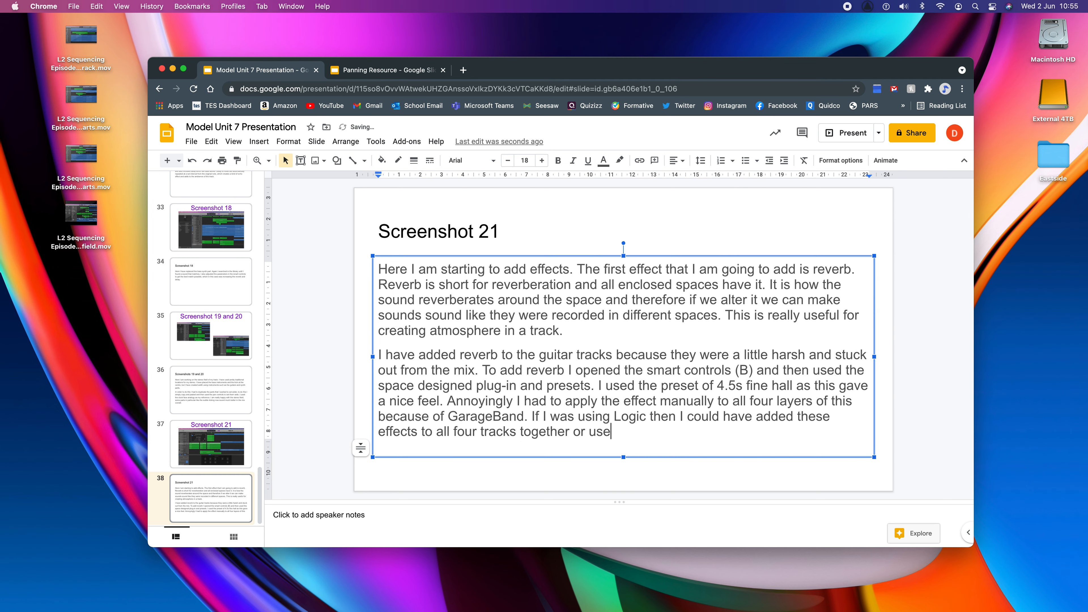
text(d a bus, but Logic )
text(doesn't have this o)
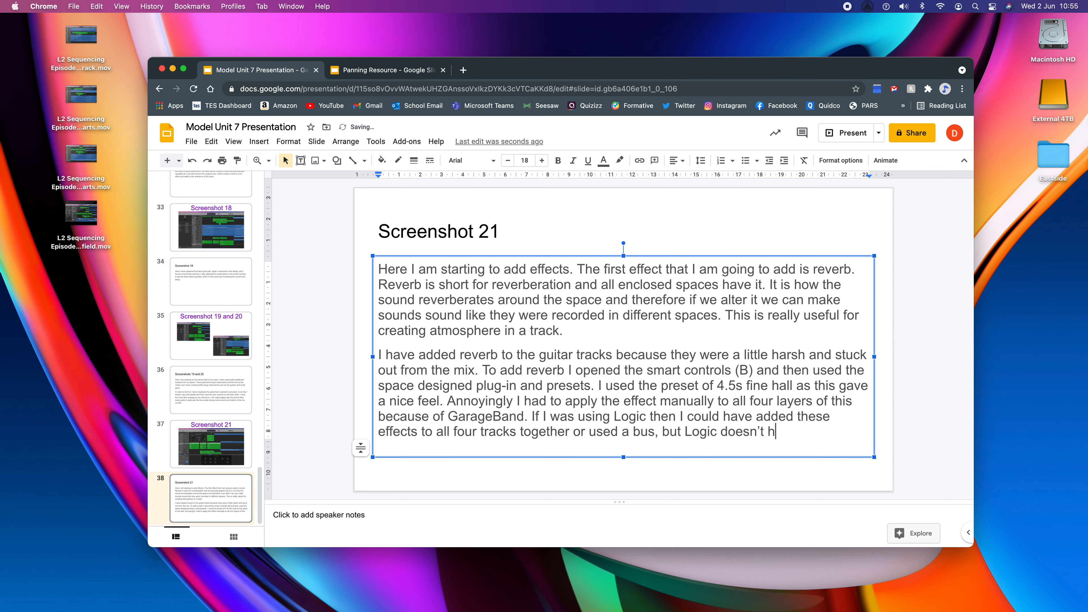
text(ption.)
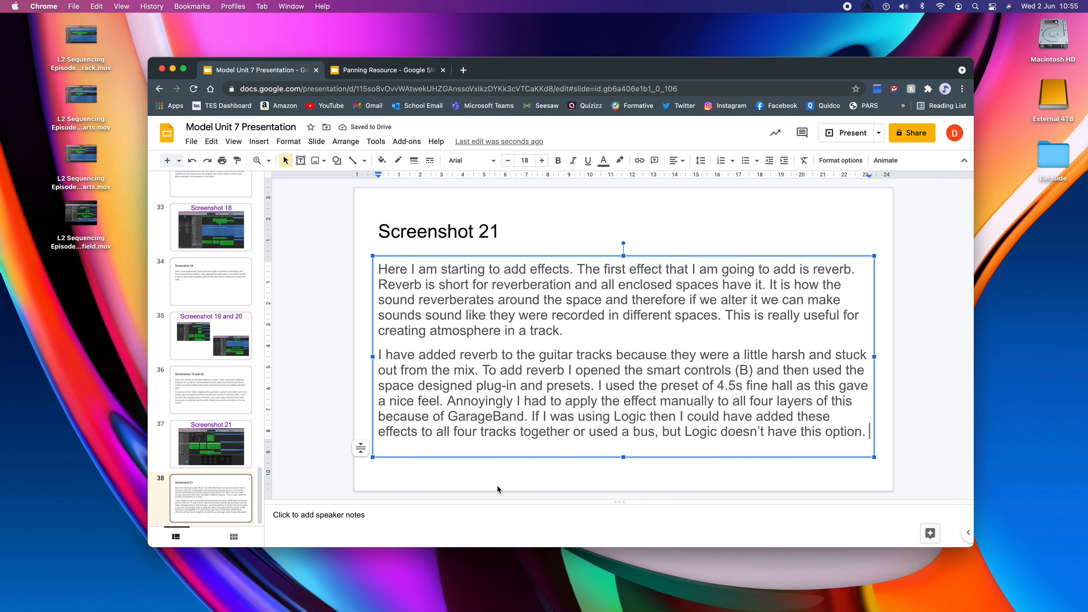
Step: Check both Screenshot 21 slides, switch to the Eastside Model project in GarageBand and close the Space Designer window
click(218, 443)
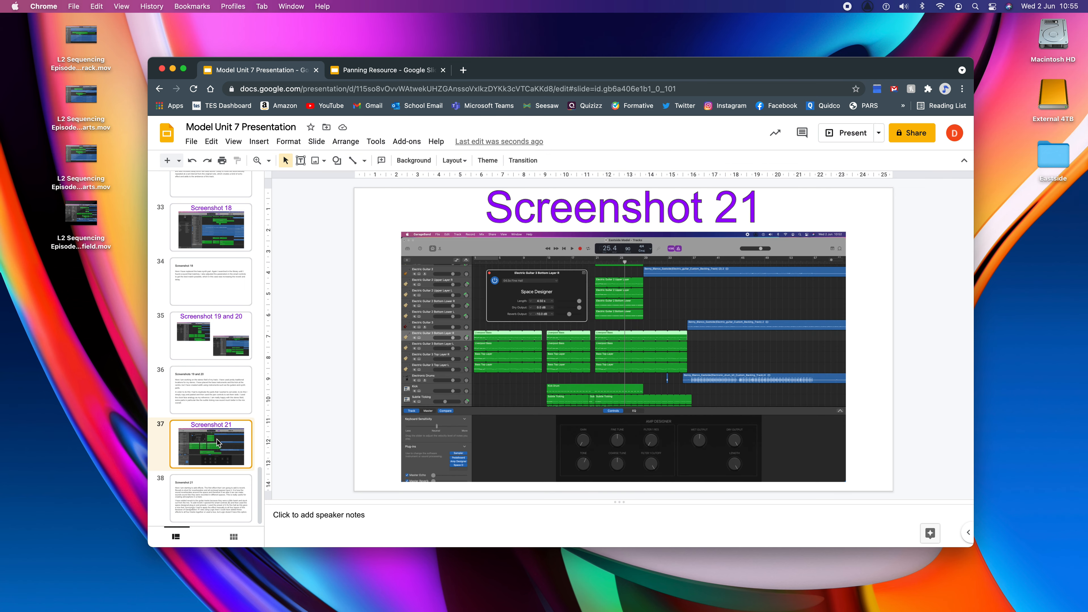
click(224, 521)
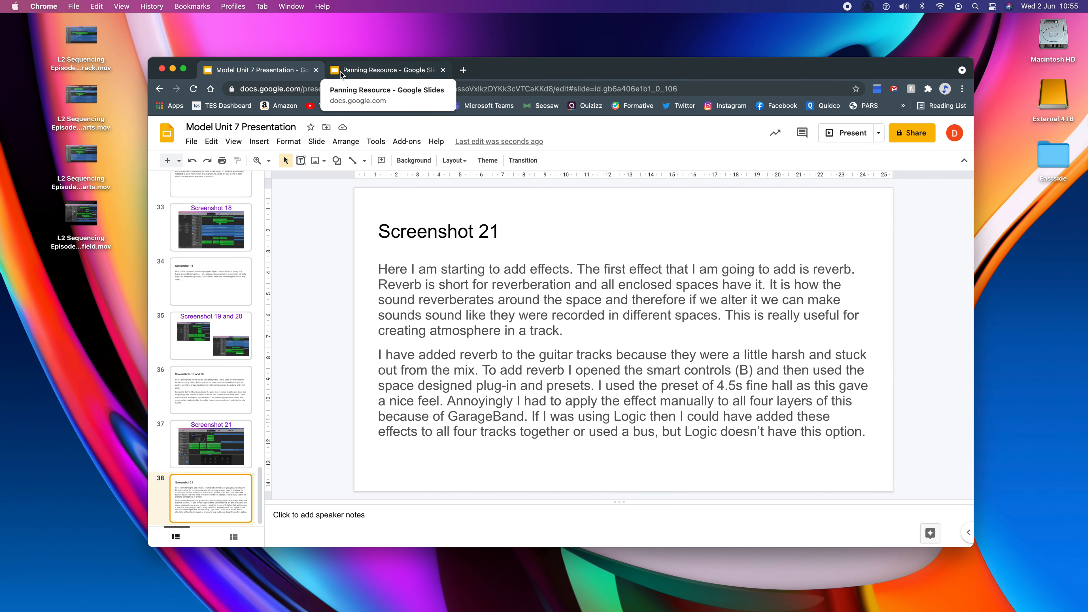
click(173, 69)
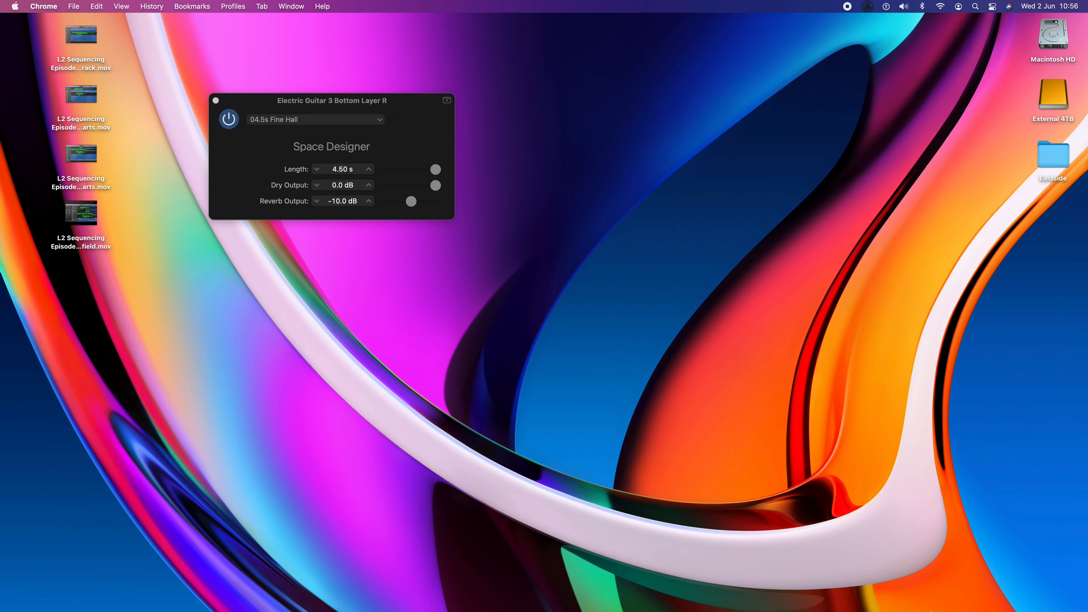
click(961, 588)
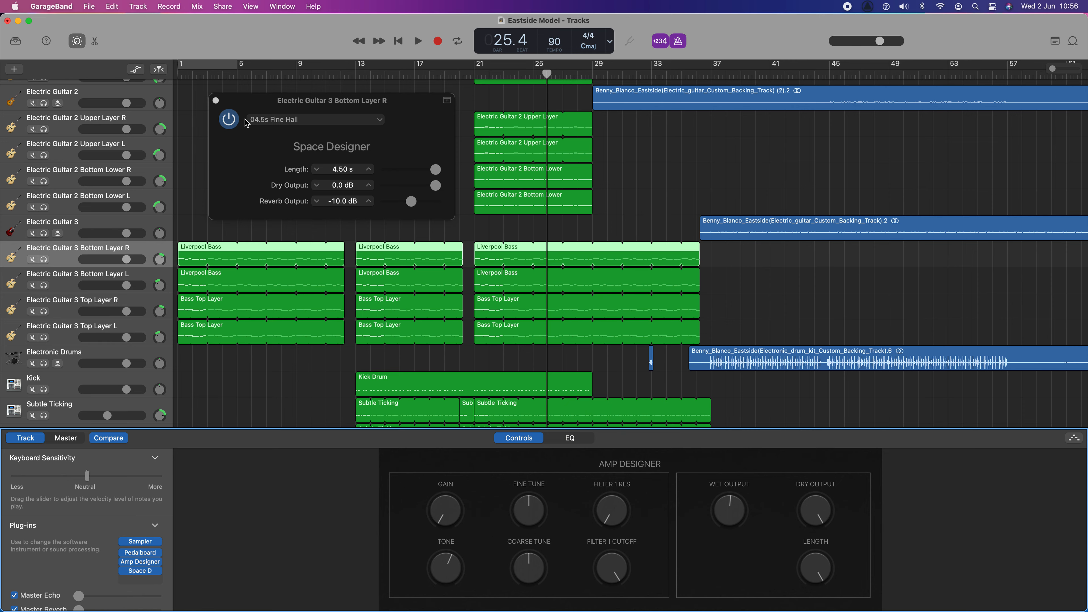
click(216, 100)
Step: Solo the Kick track and listen to it from bar 13
scroll(389, 240, up, 3)
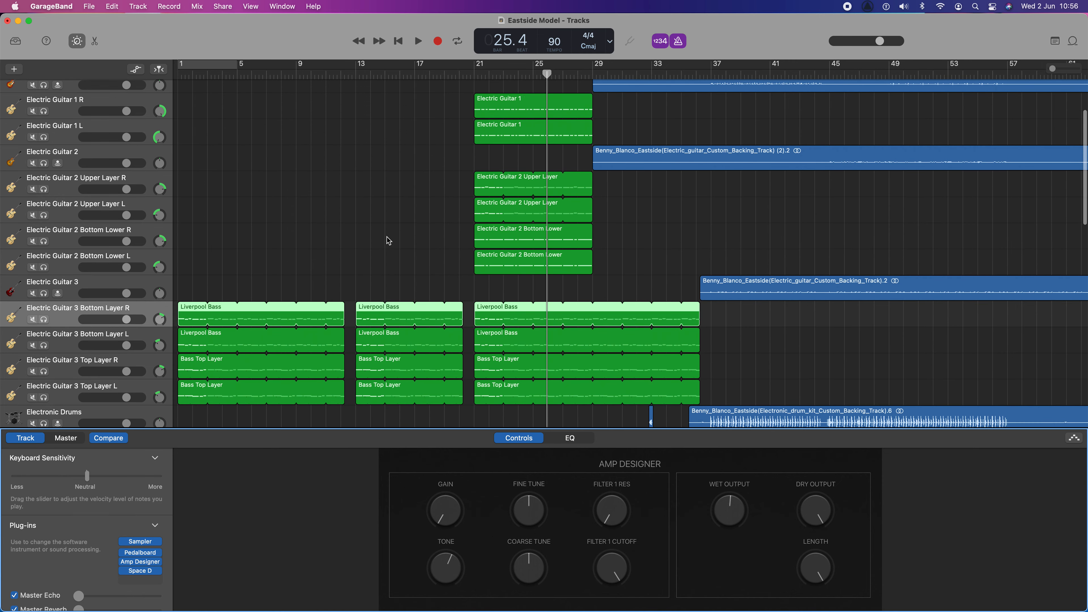
scroll(389, 241, down, 5)
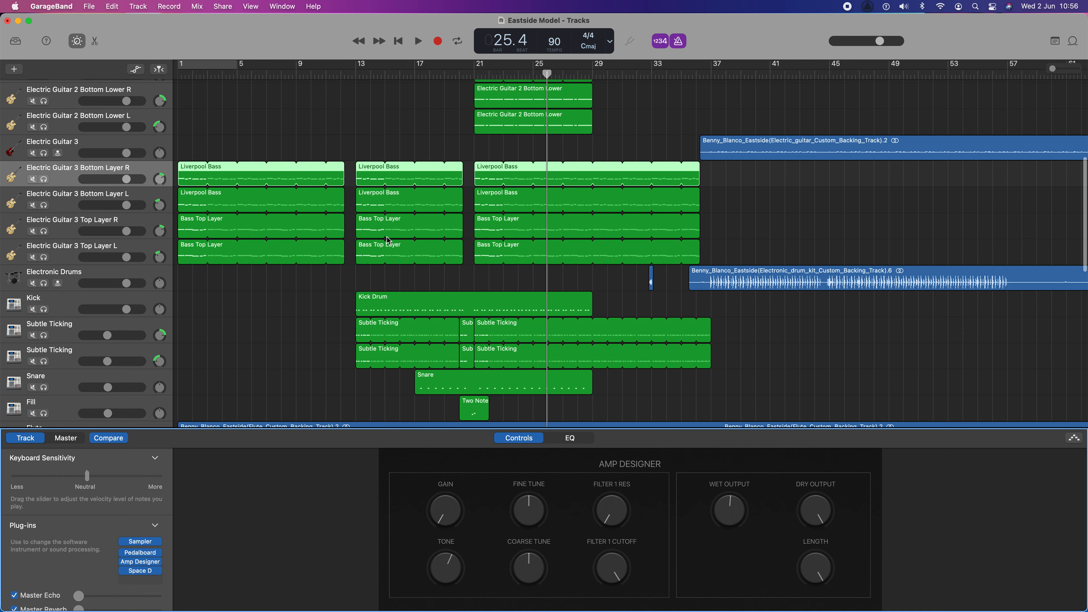
scroll(389, 241, up, 9)
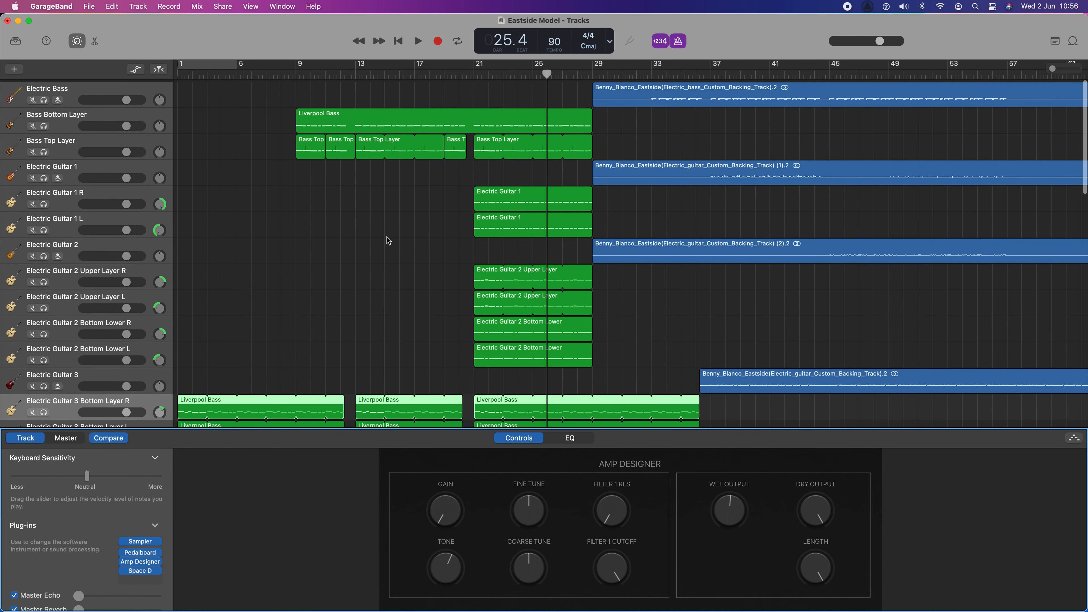
scroll(389, 241, down, 2)
scroll(389, 241, up, 2)
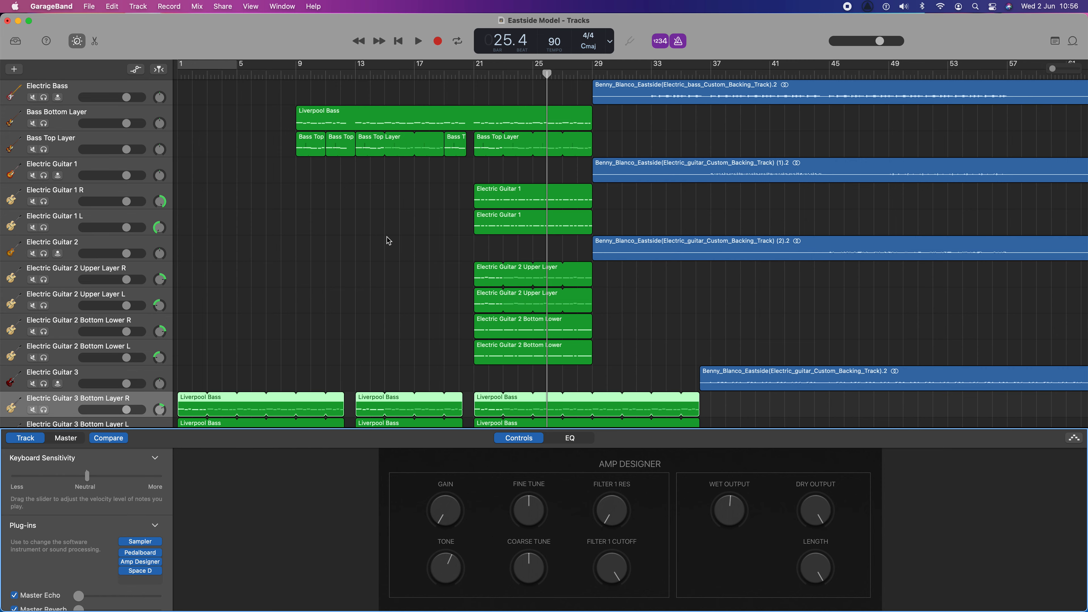
scroll(389, 241, down, 10)
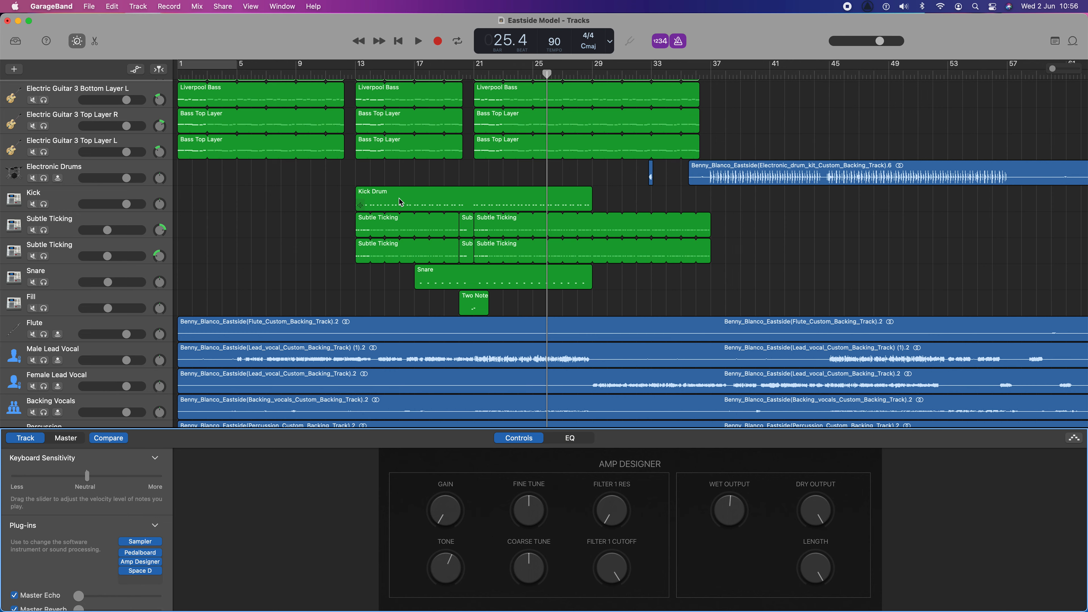
click(44, 205)
click(356, 73)
key(space)
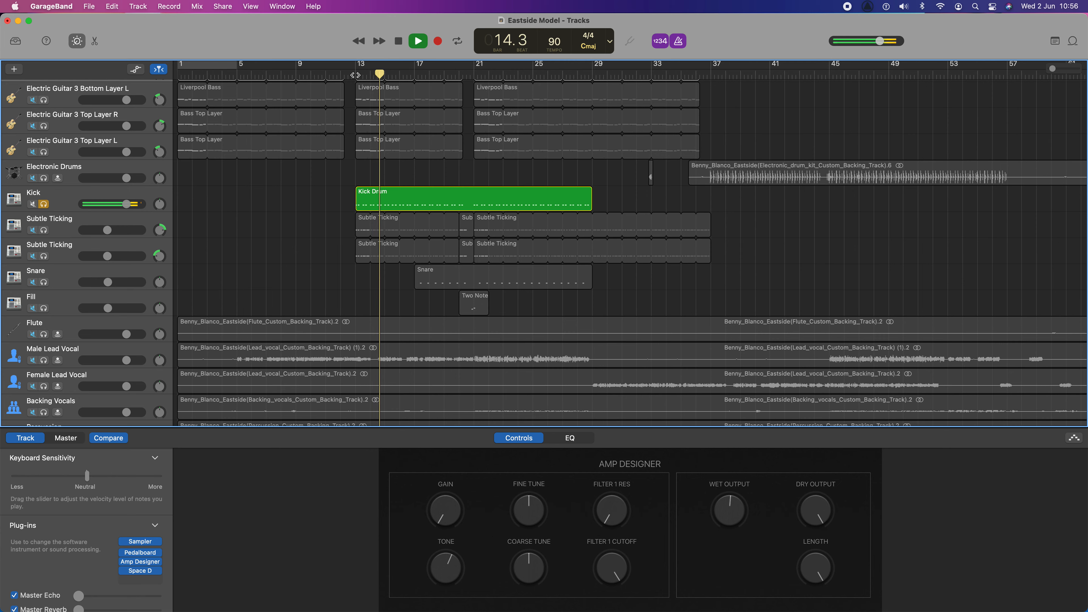
key(space)
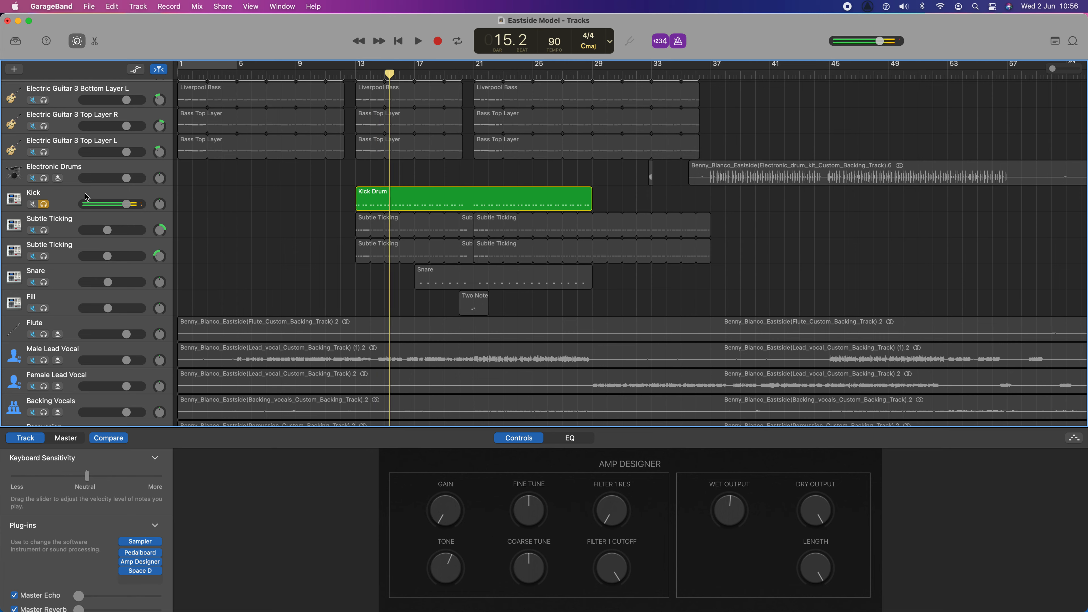
Step: Select the Kick track to show its smart controls and replay it from bar 13
click(86, 196)
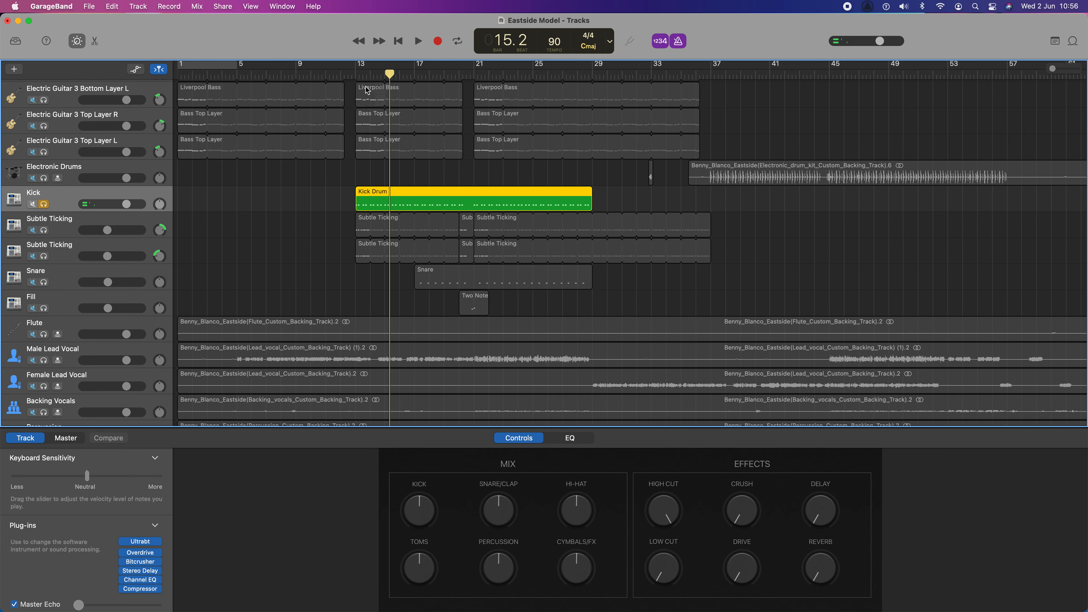
click(354, 74)
key(space)
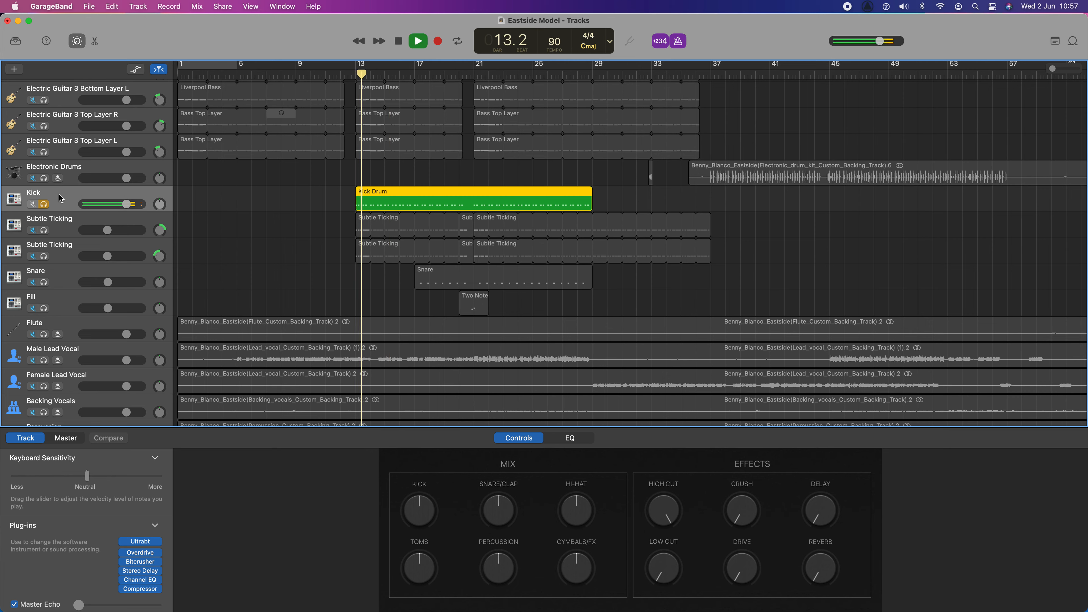
key(space)
Step: Open the Kick track's Compressor, review its Rock Kick settings and close the window
mouse_move(142, 545)
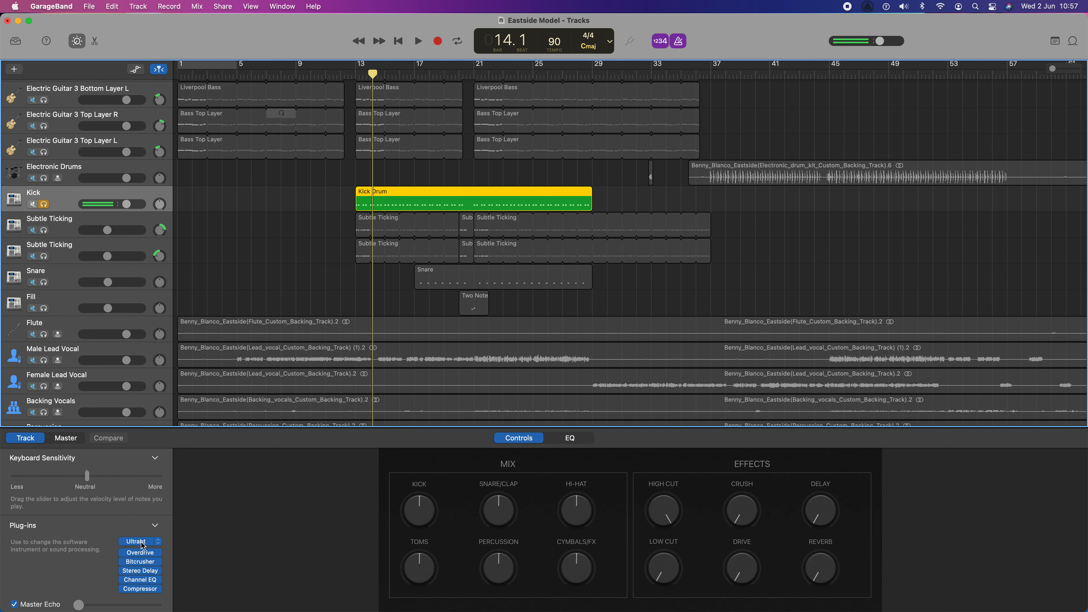
click(140, 589)
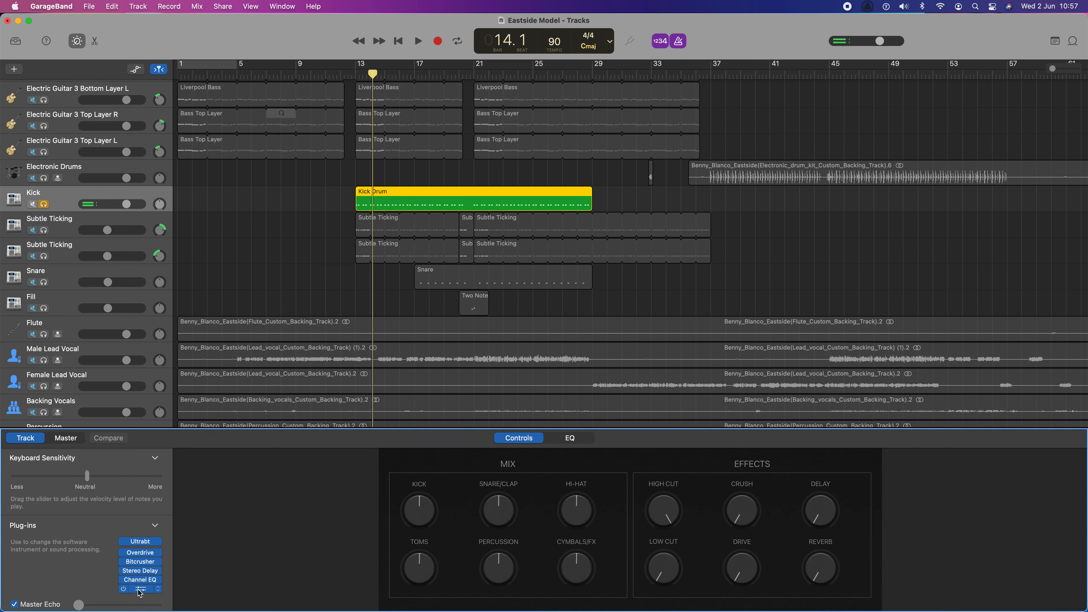
drag(681, 244, 732, 276)
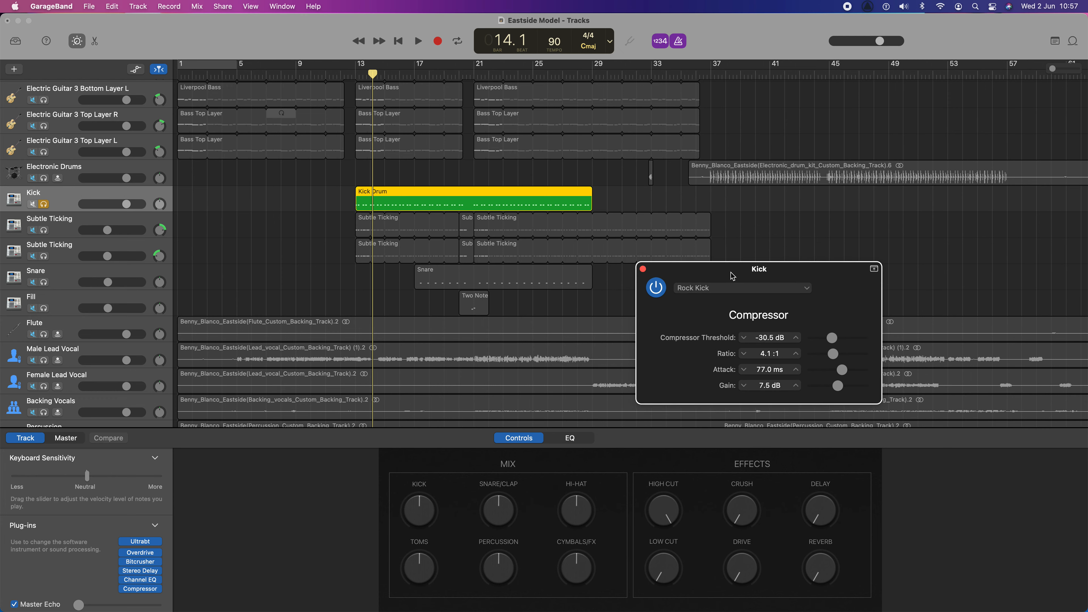
click(643, 269)
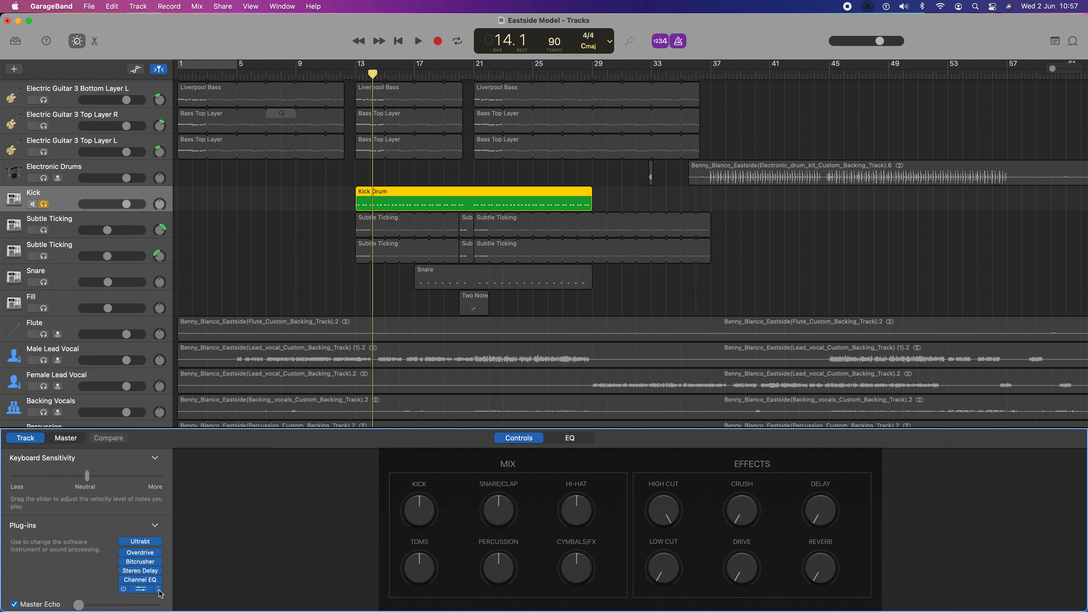
Step: Choose Compressor from the Dynamics effects in the Kick track's last plug-in slot and reopen its window clear of the Kick region
click(160, 589)
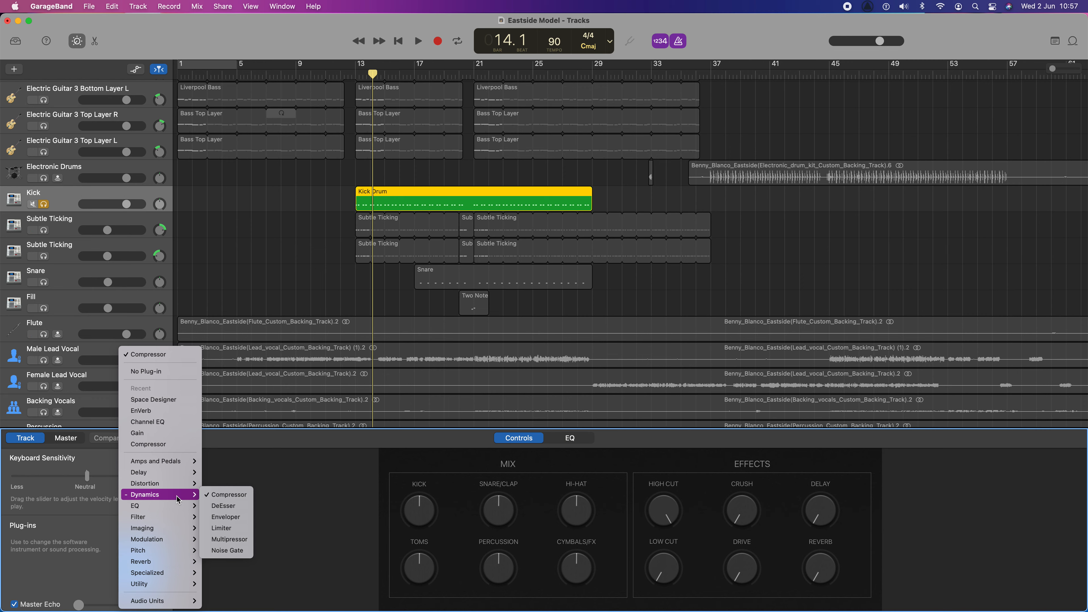
mouse_move(179, 562)
mouse_move(175, 502)
click(228, 496)
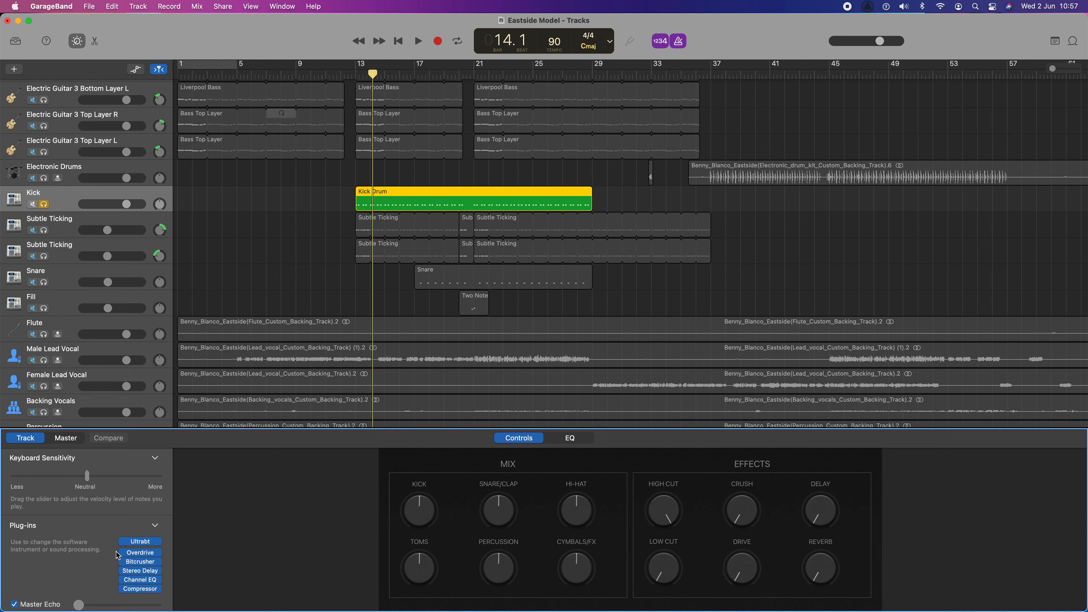
click(143, 591)
drag(761, 274, 877, 129)
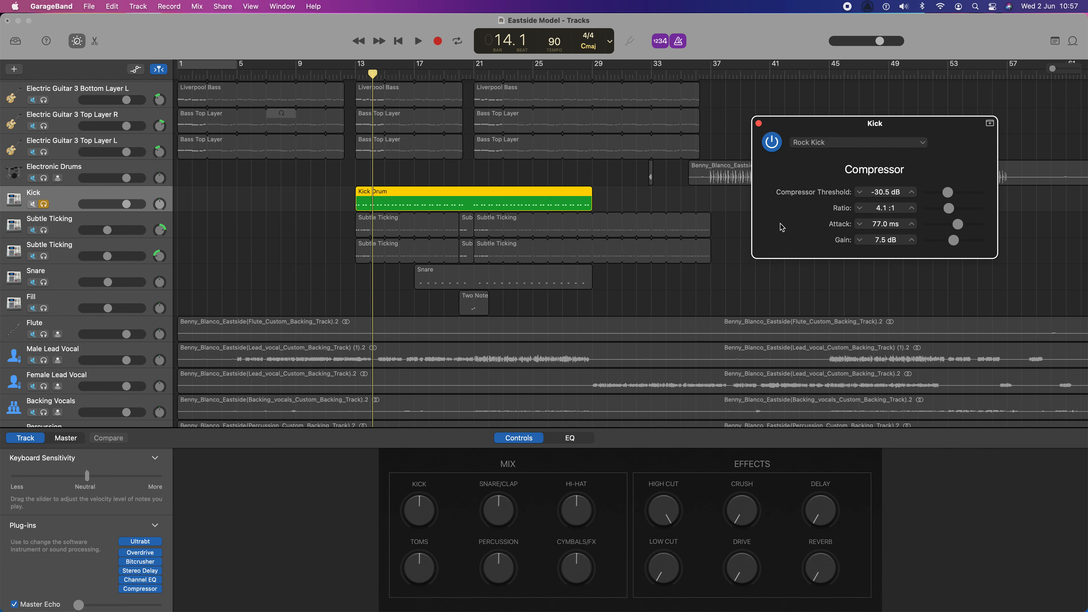
Step: Apply the Classic Drums preset to the Kick compressor during playback and listen to it from bar 21
key(space)
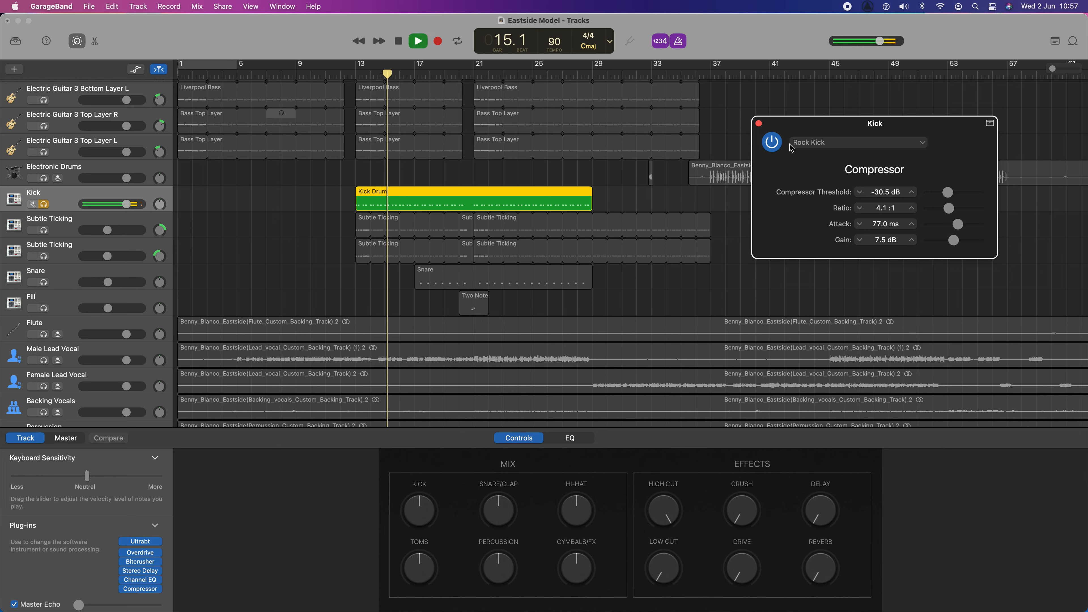
click(816, 146)
mouse_move(869, 204)
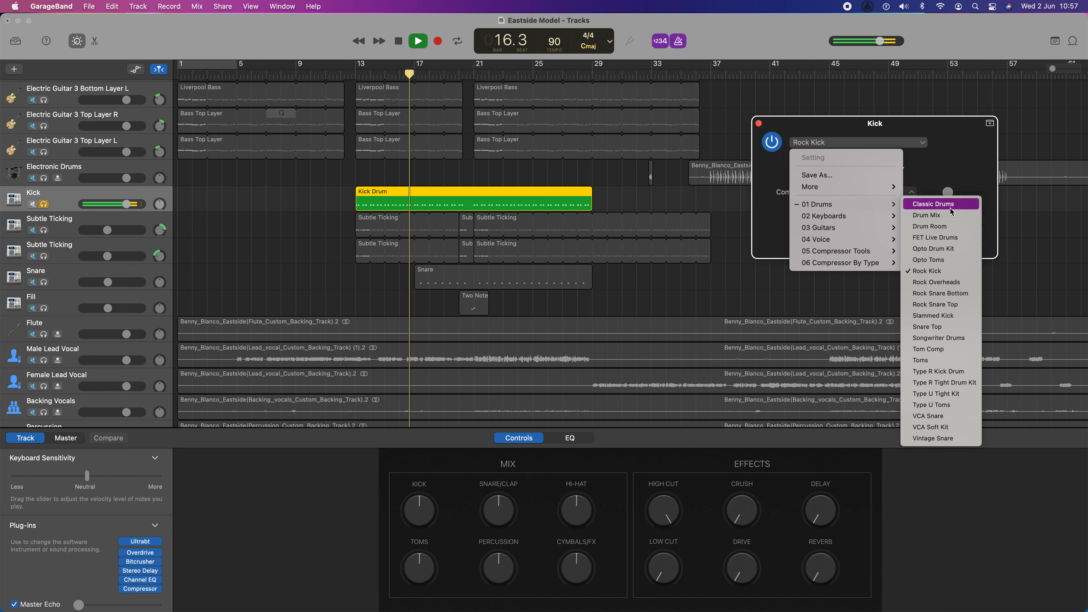
click(934, 205)
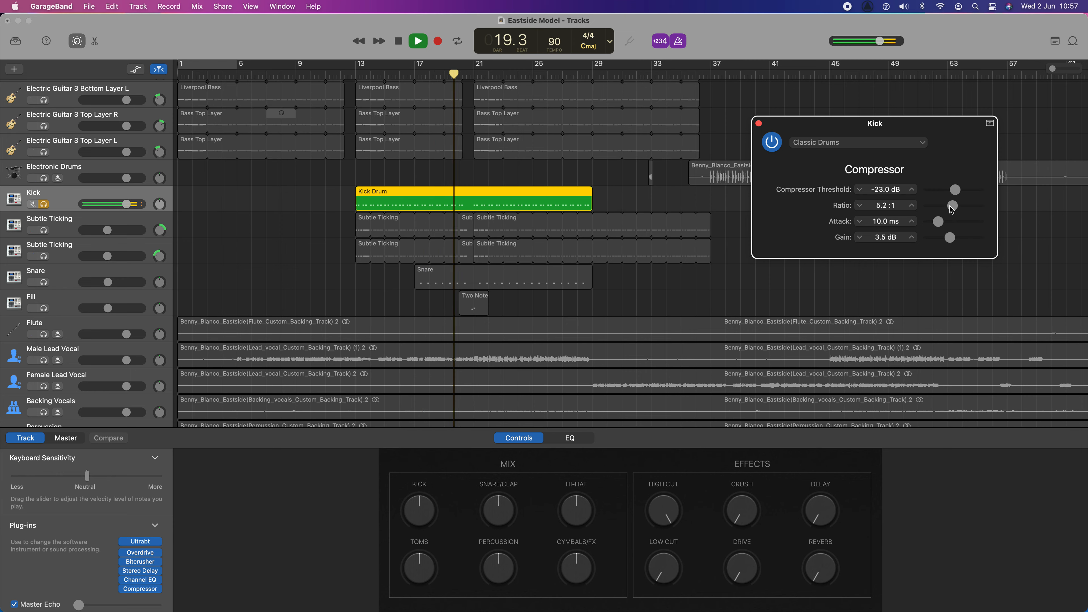
click(474, 73)
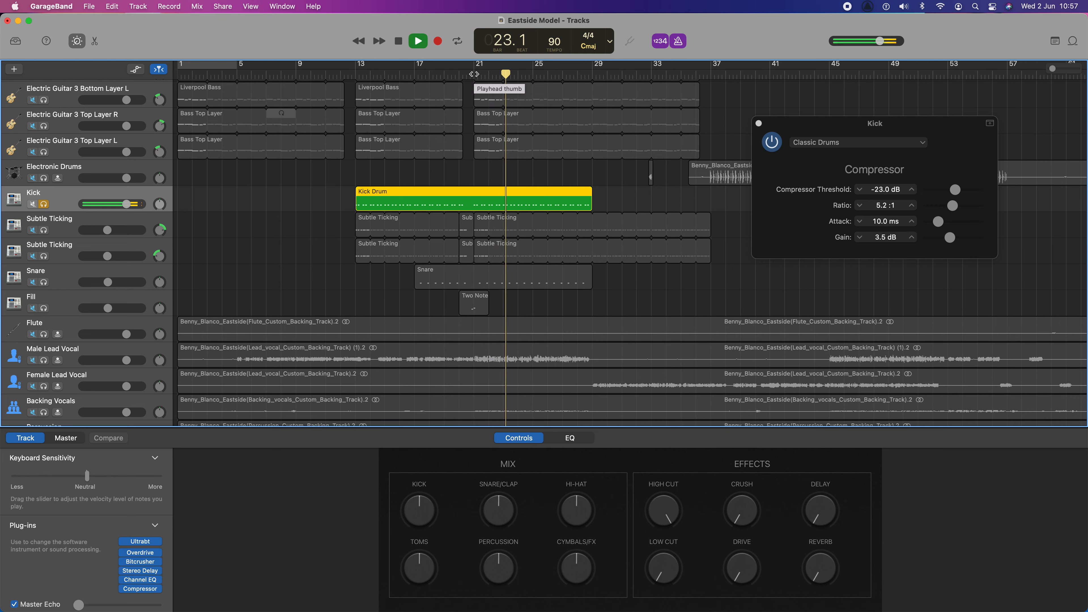
key(space)
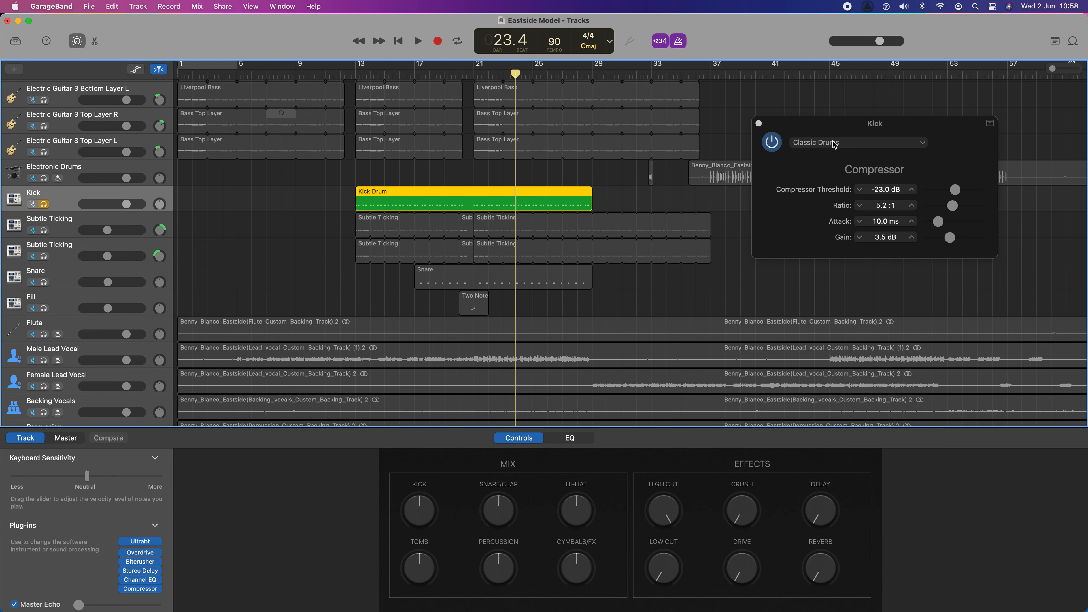
Step: Replay the Kick from bar 21 while trying the compressor gain at 34.0 dB and -0.5 dB
click(475, 76)
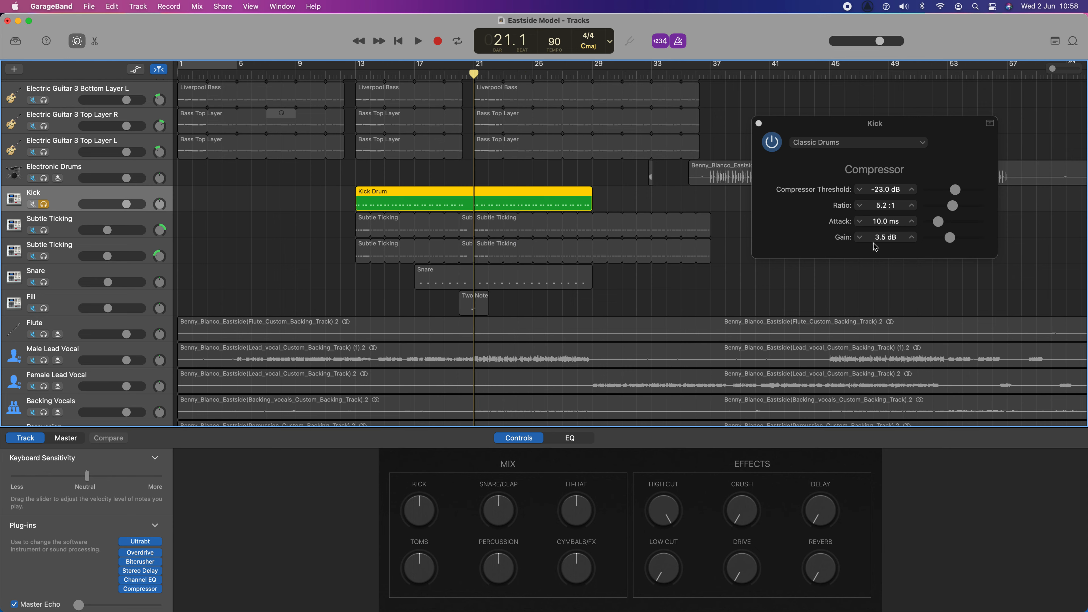
key(space)
click(951, 239)
drag(952, 242, 973, 244)
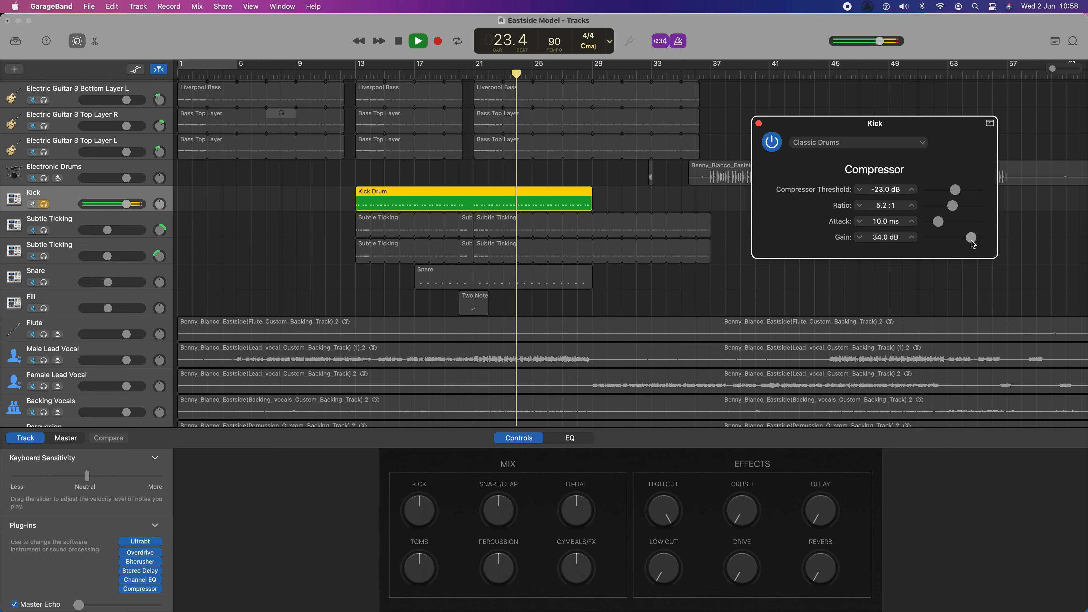
drag(973, 244, 947, 243)
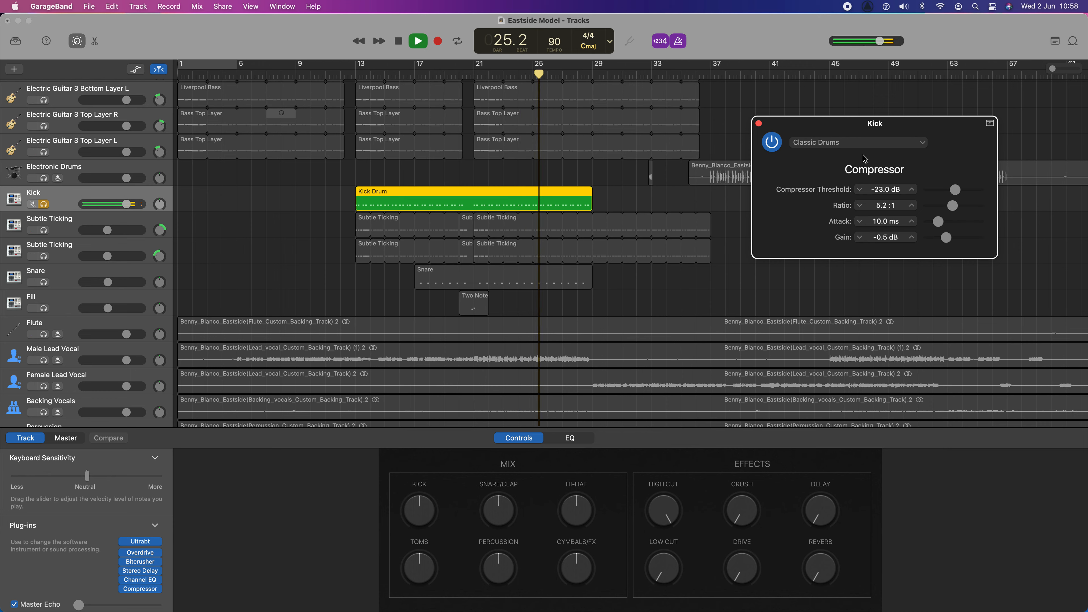
Step: Reload the Classic Drums preset in the Kick compressor to reset its gain, and stop playback
click(864, 143)
mouse_move(886, 210)
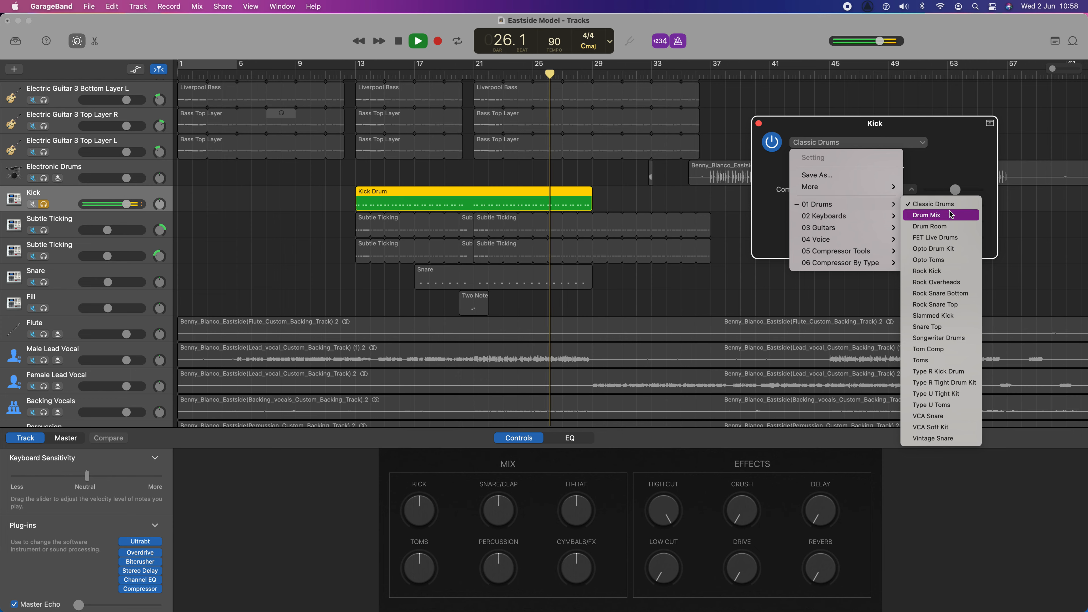
click(945, 207)
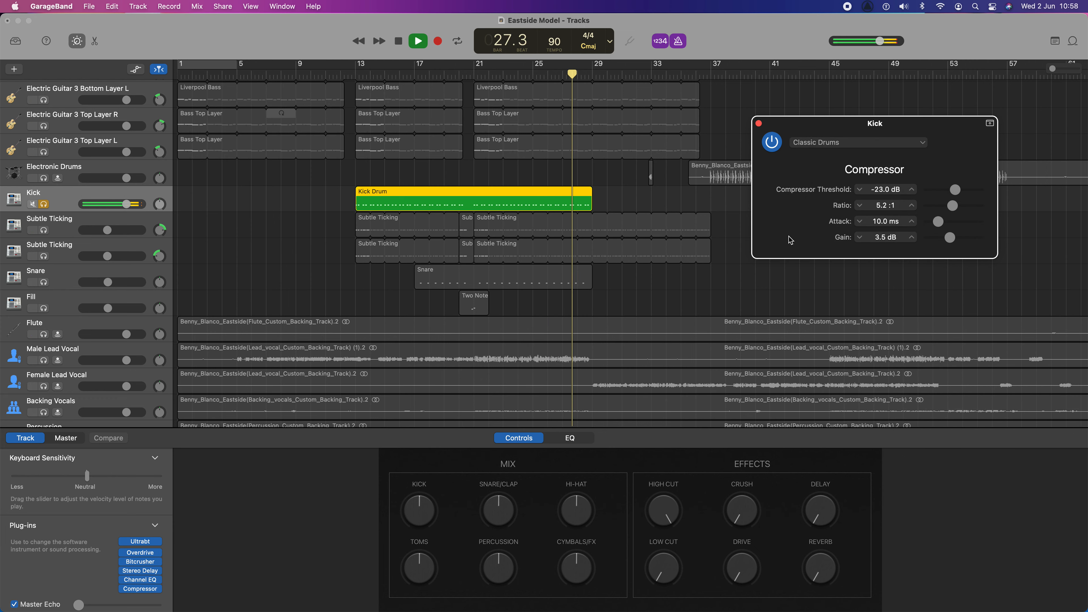
key(space)
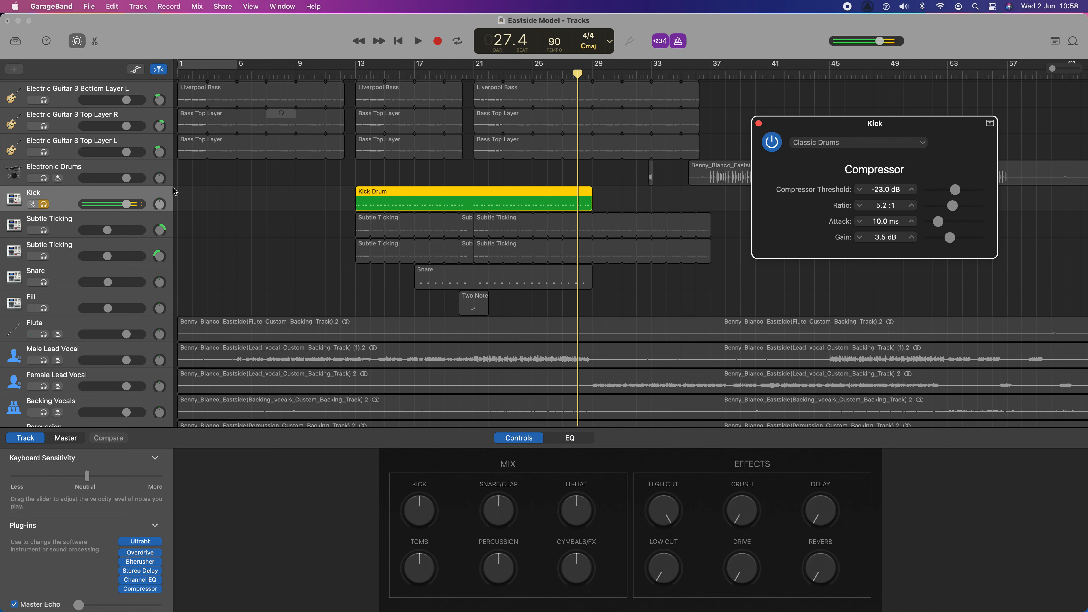
Step: Unsolo the Kick track, listen to the full mix from bar 13 and close the Kick compressor window
click(43, 204)
click(353, 77)
key(space)
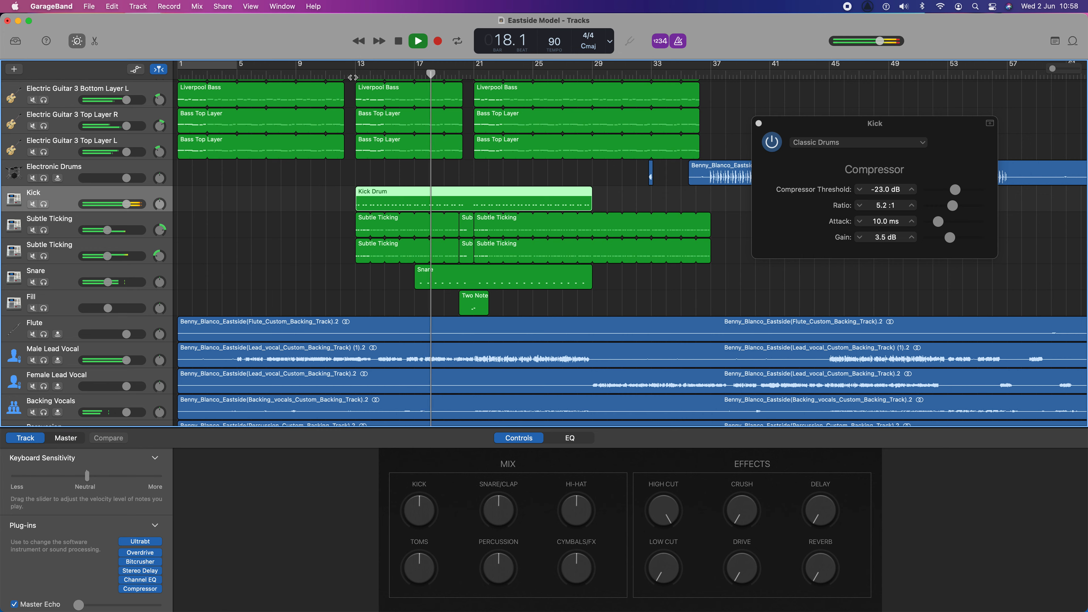
key(space)
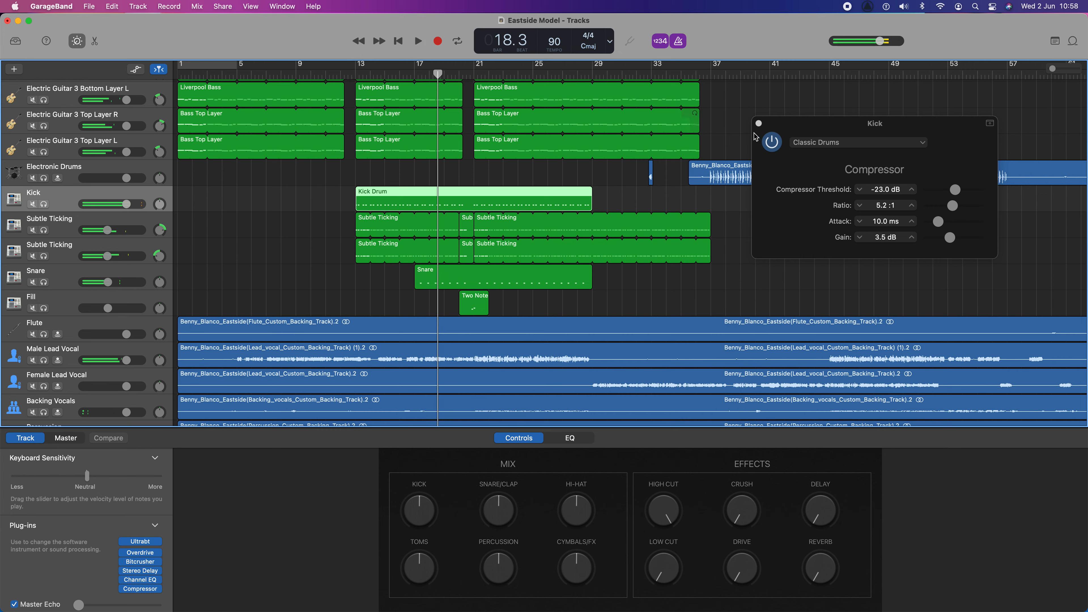
click(758, 123)
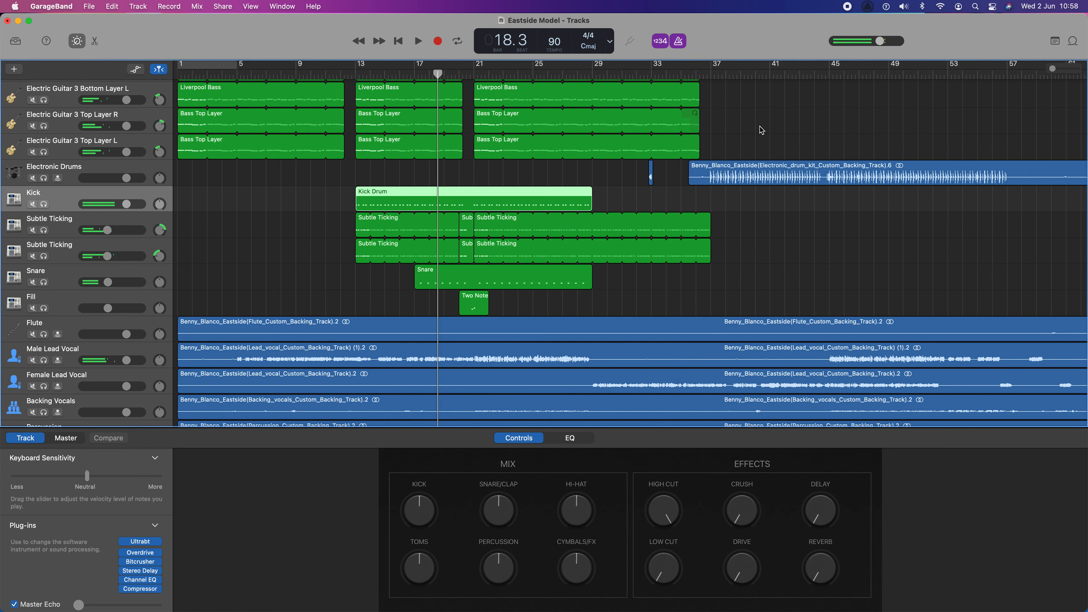
Step: Open the Compressor on the Snare track, look through its drum presets and play the mix from bar 17
click(454, 275)
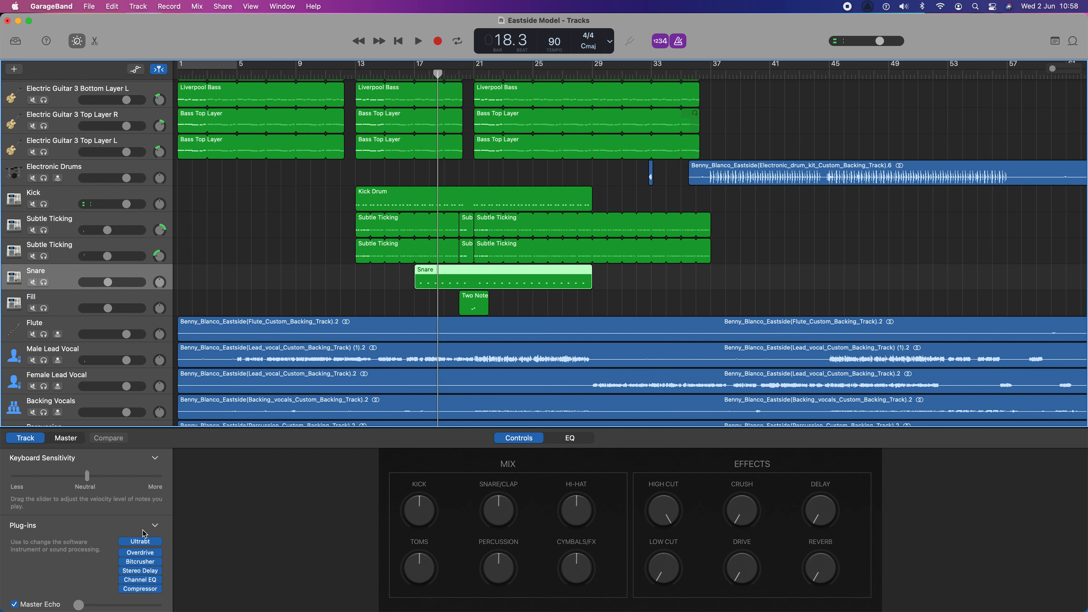
click(140, 588)
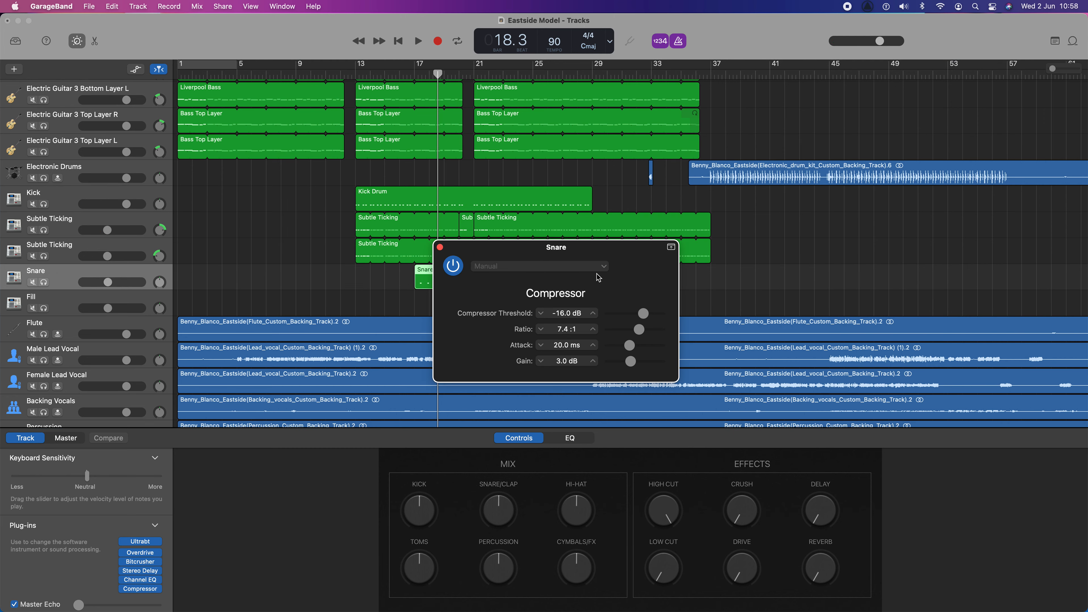
click(591, 267)
mouse_move(556, 327)
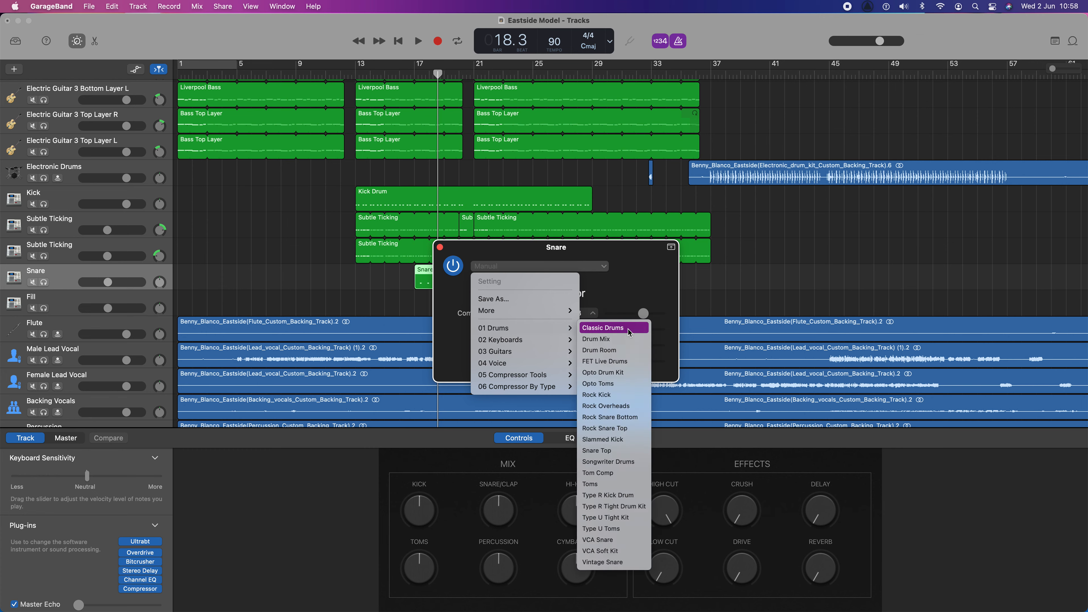
click(415, 73)
click(418, 74)
key(space)
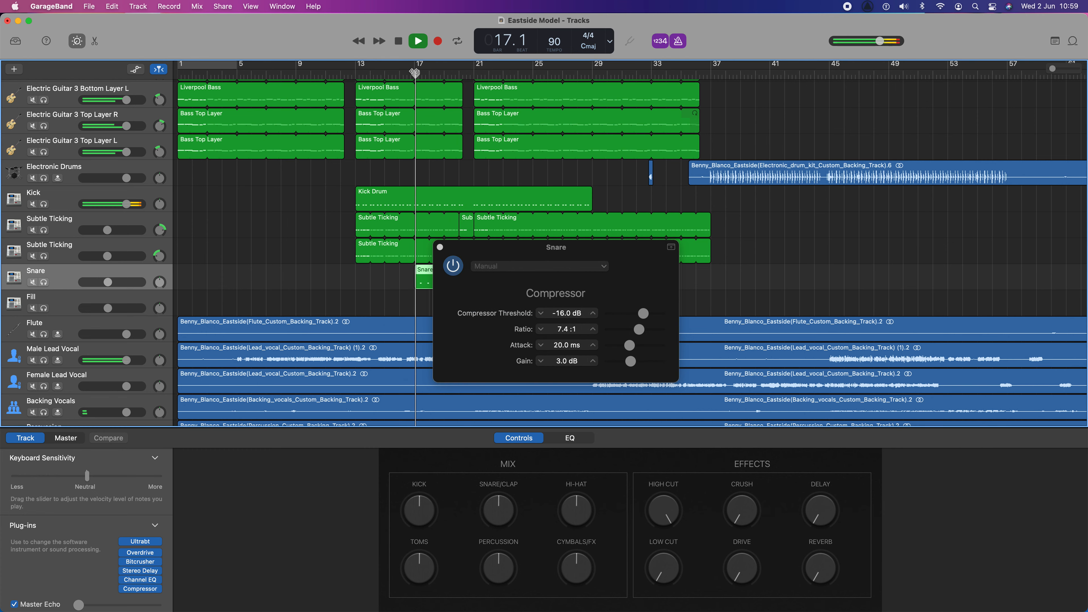
Step: Try the Rock Snare Top preset on the Snare compressor while the mix plays
click(549, 265)
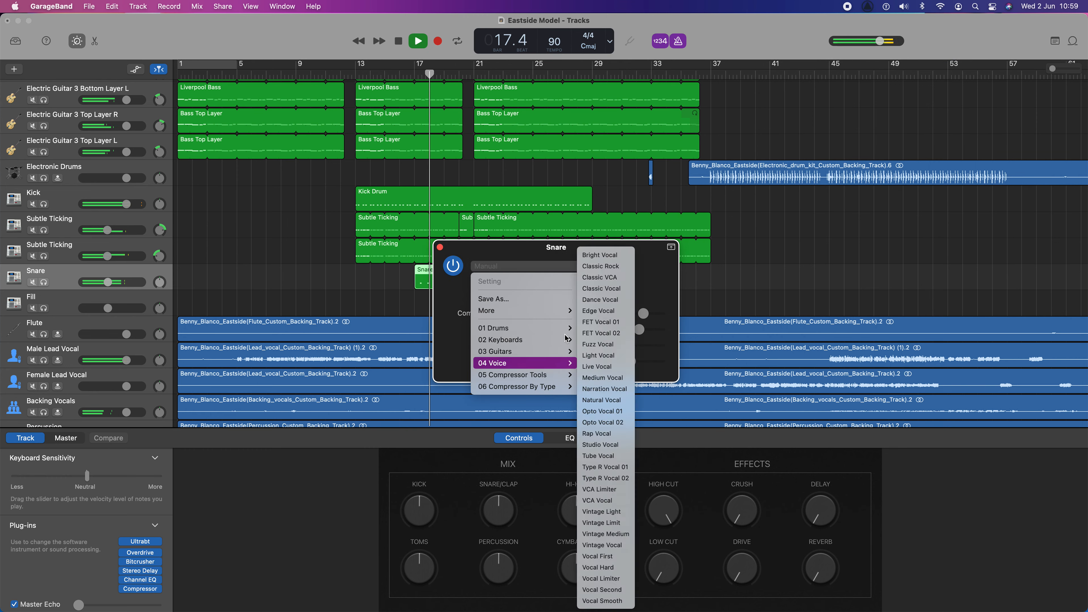
mouse_move(561, 327)
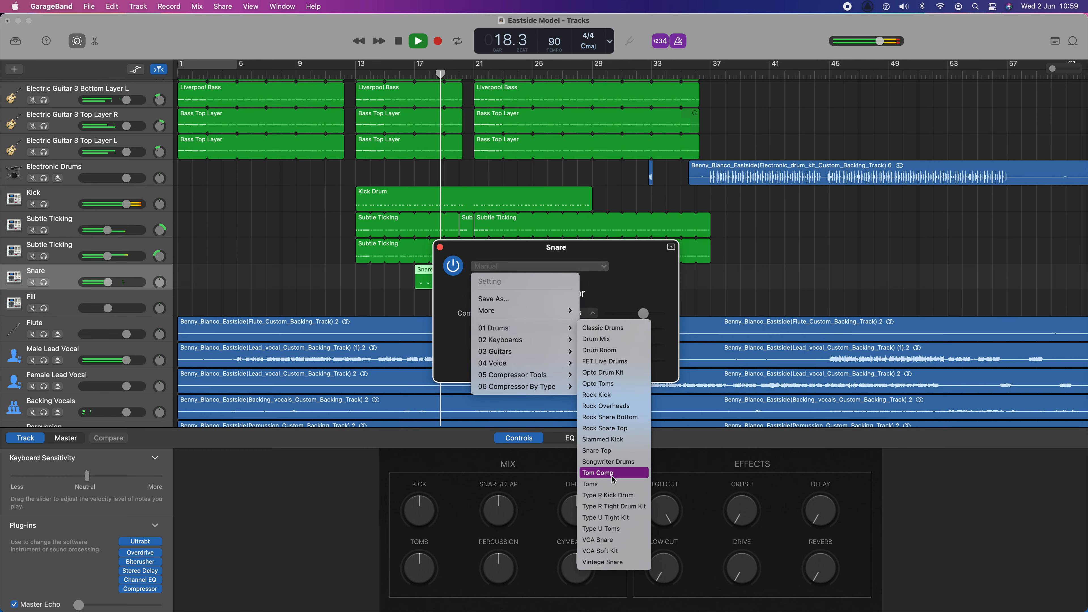
click(609, 430)
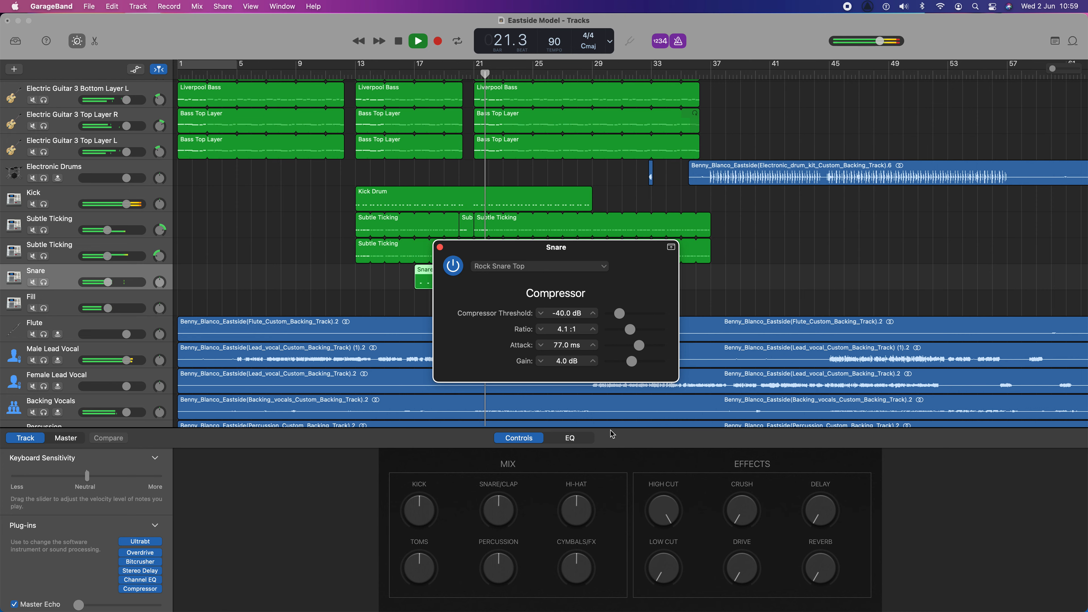
Step: Apply the VCA Snare preset to the Snare compressor, listen to it in the mix, stop playback and close the window
click(544, 267)
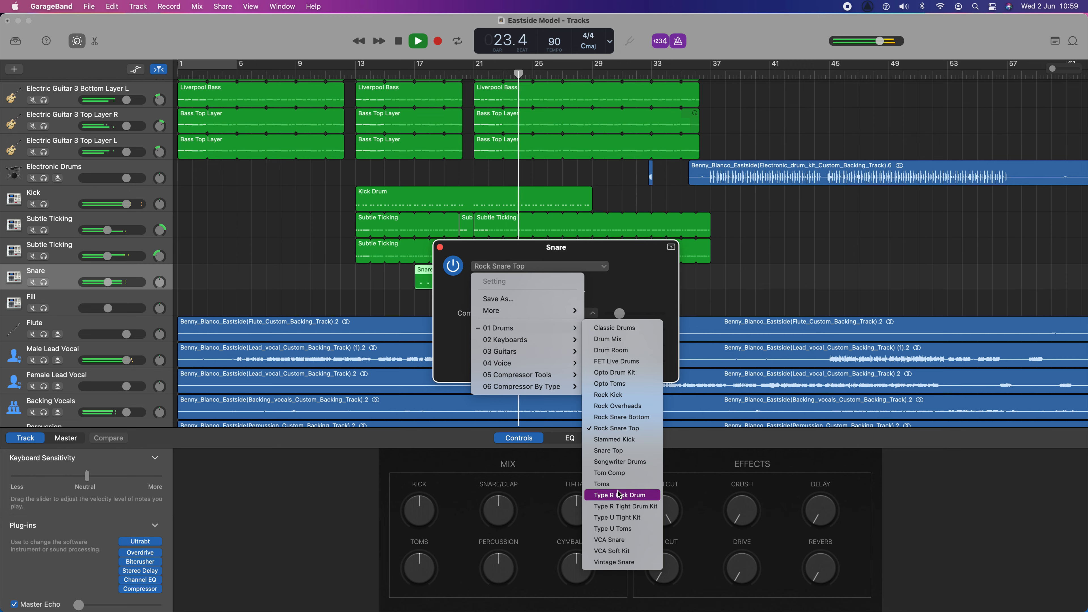
click(609, 539)
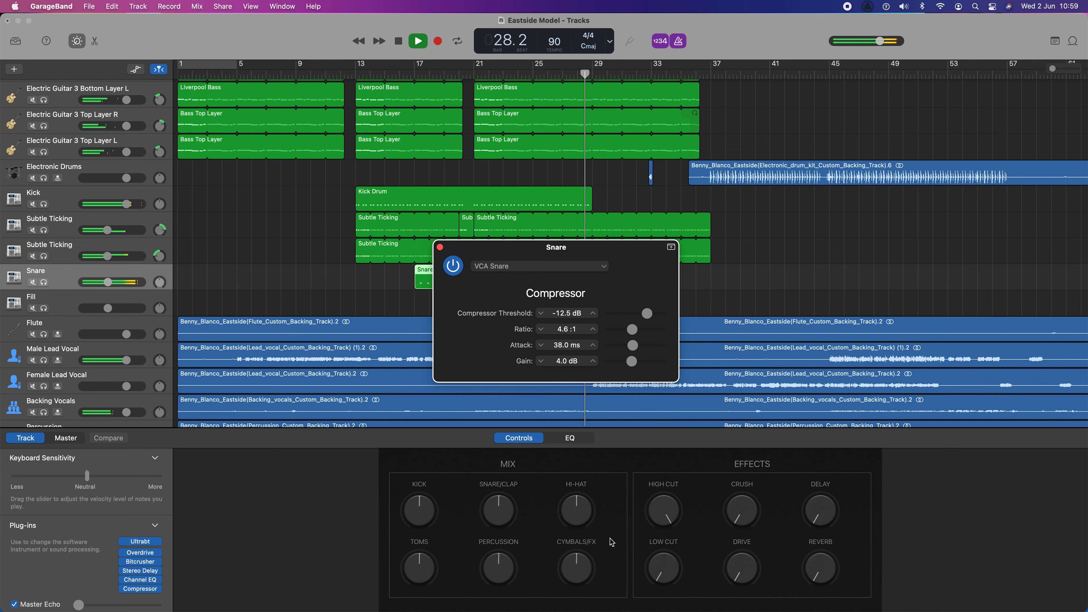
key(space)
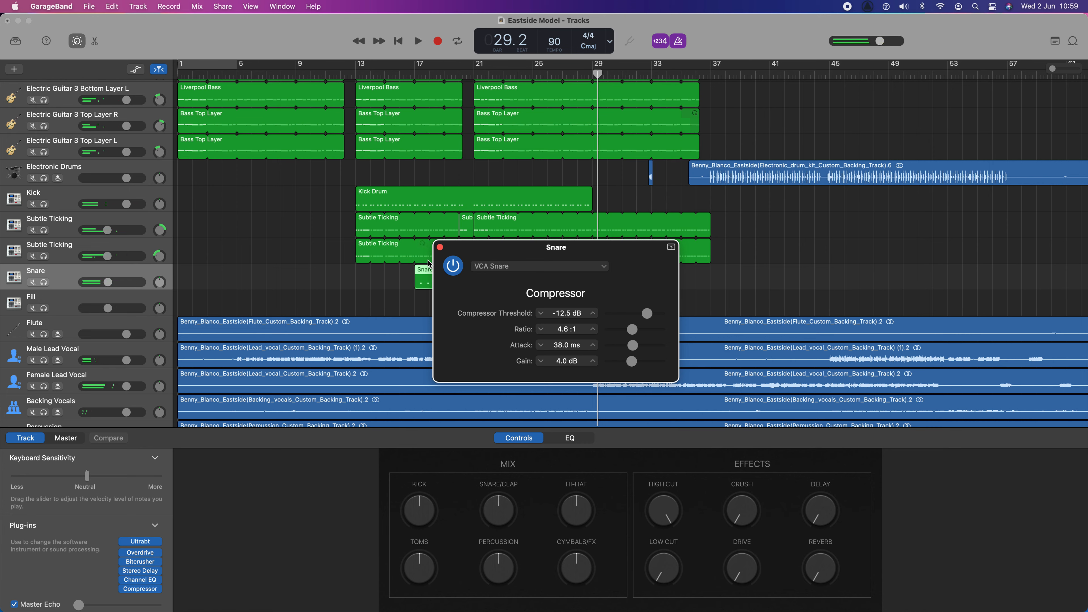
click(440, 248)
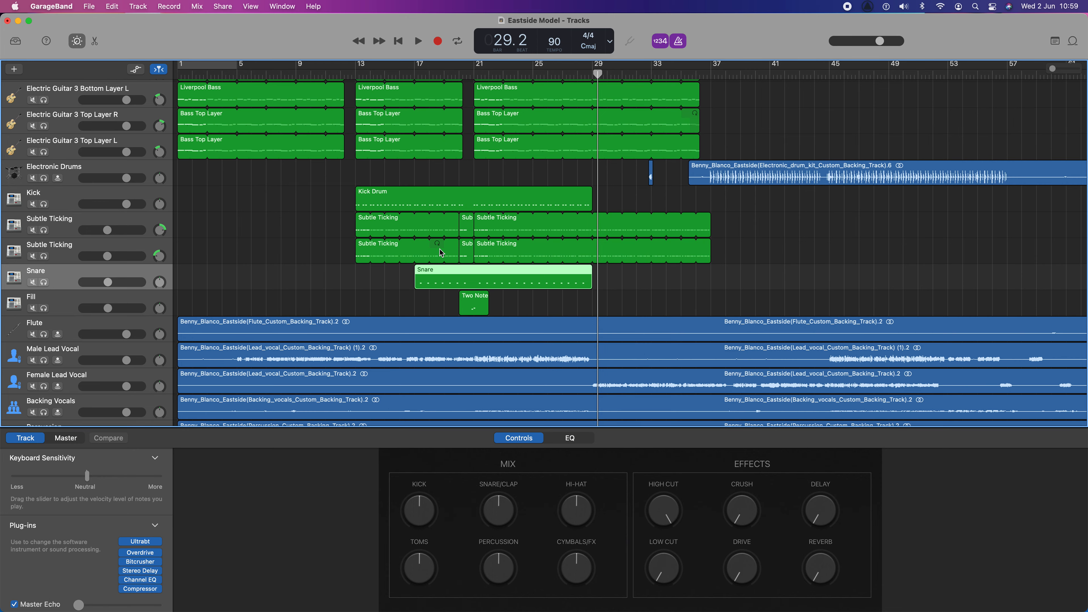
scroll(338, 282, up, 10)
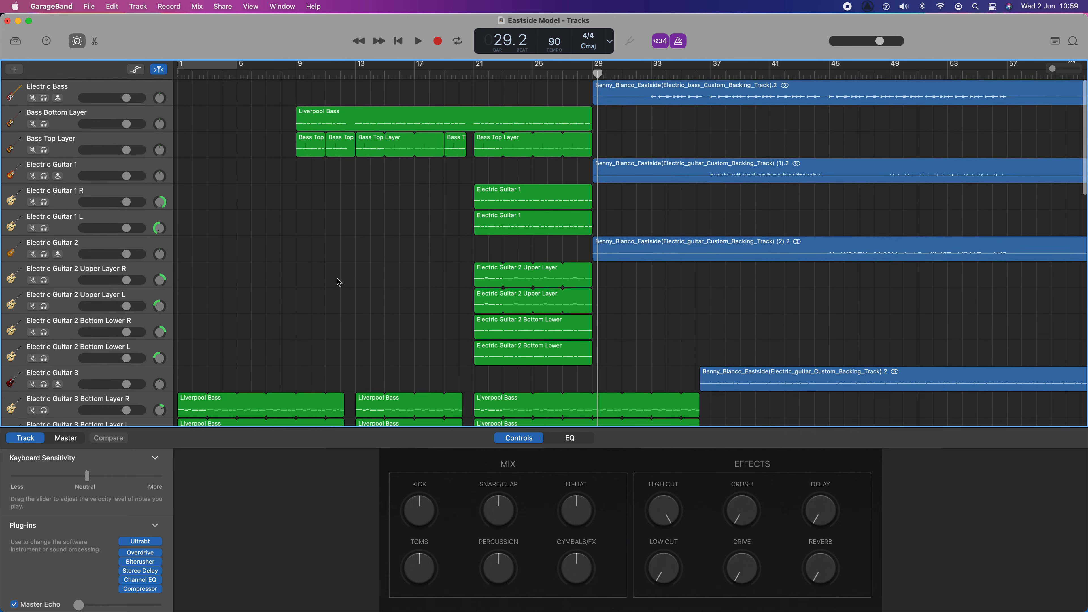
scroll(338, 282, down, 6)
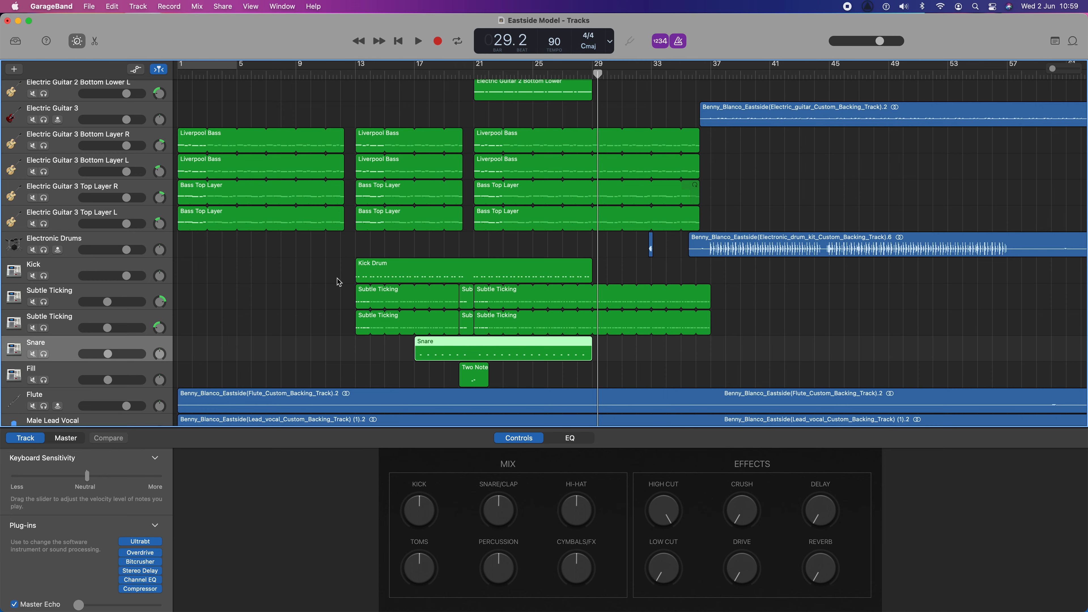
scroll(413, 285, down, 2)
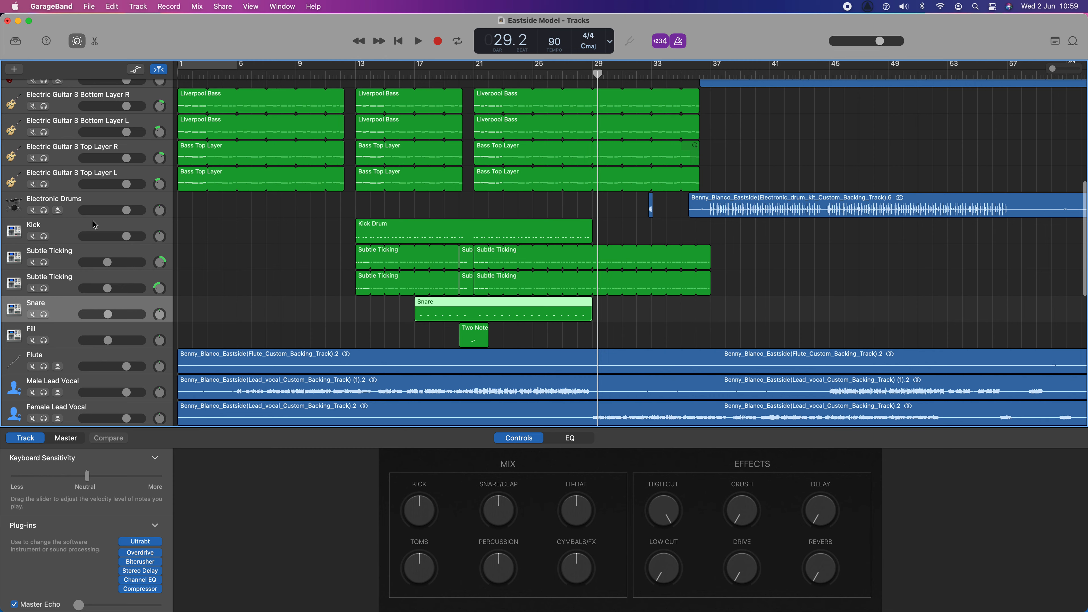
Step: Open the Compressor on the Kick track and place its window clear of the Kick region for a screenshot
click(79, 231)
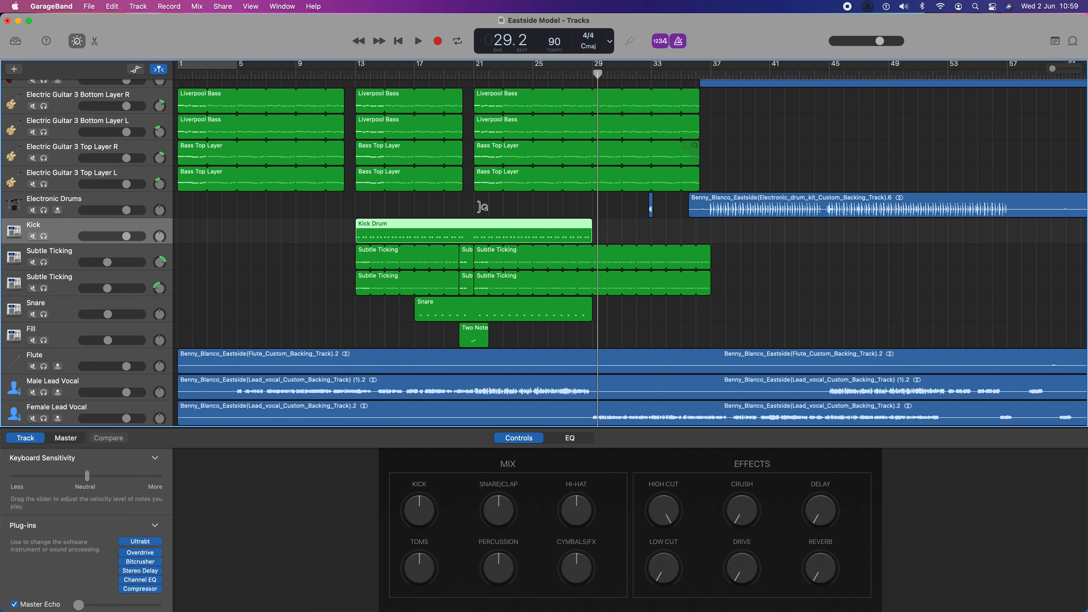
click(140, 589)
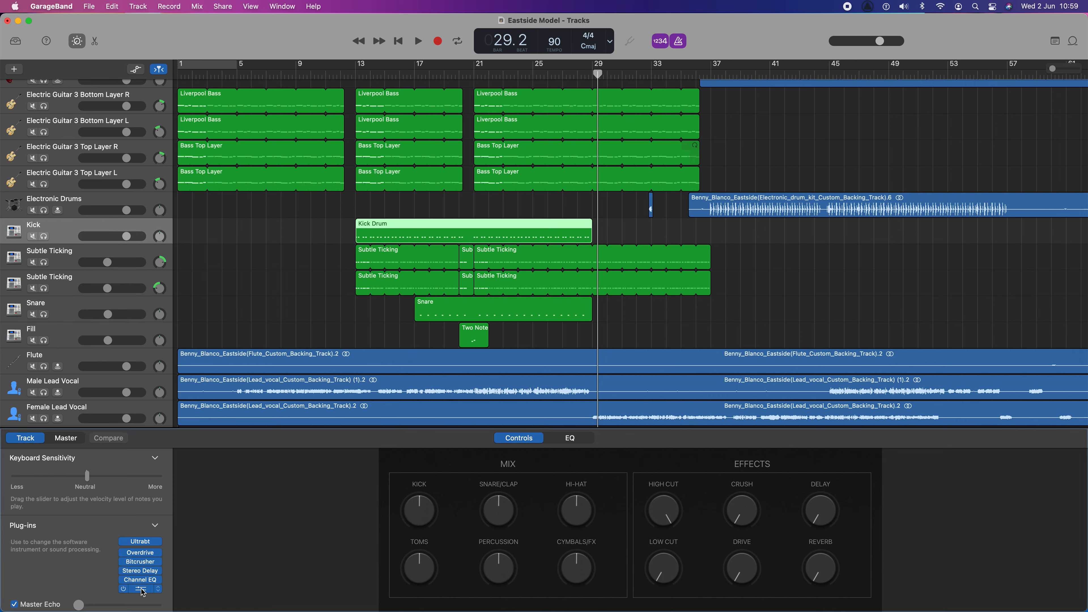
drag(850, 124, 848, 140)
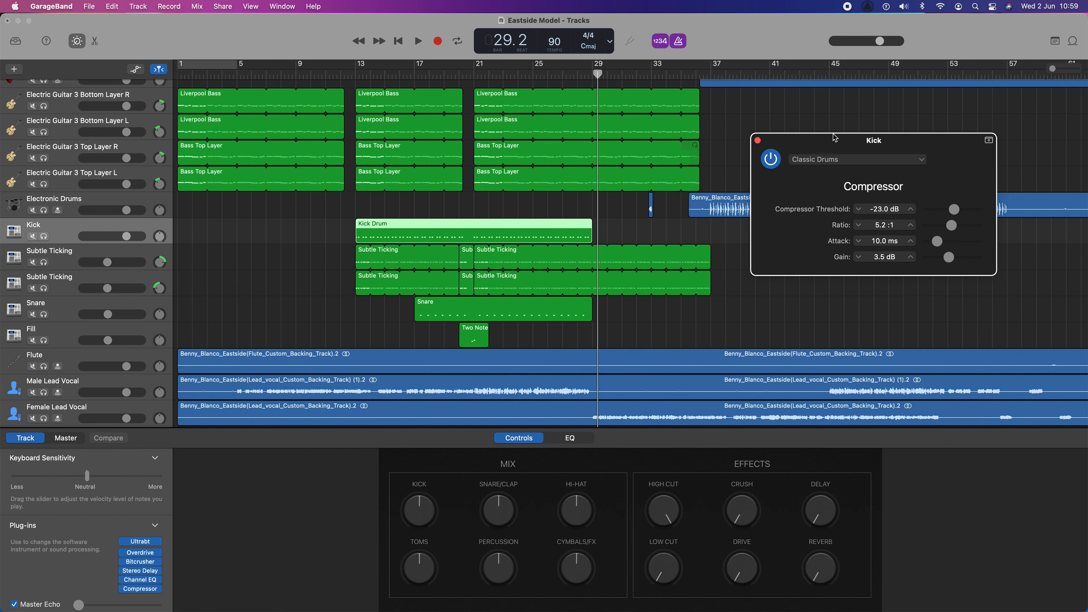
Step: Switch to the Model Unit 7 Presentation in Google Slides and duplicate the Screenshot 21 picture and text slides together
click(18, 21)
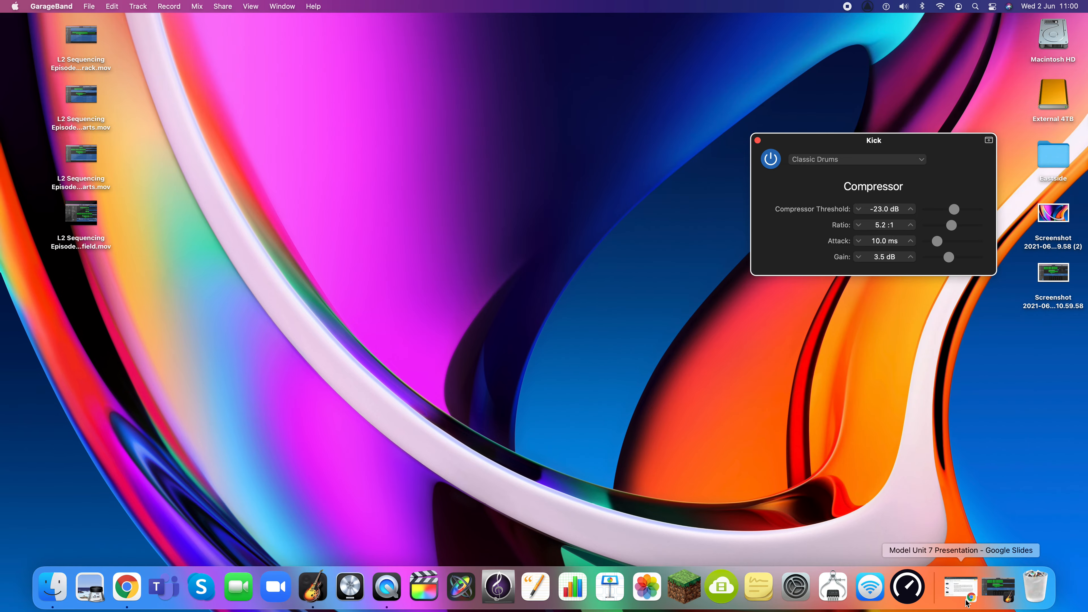
click(961, 600)
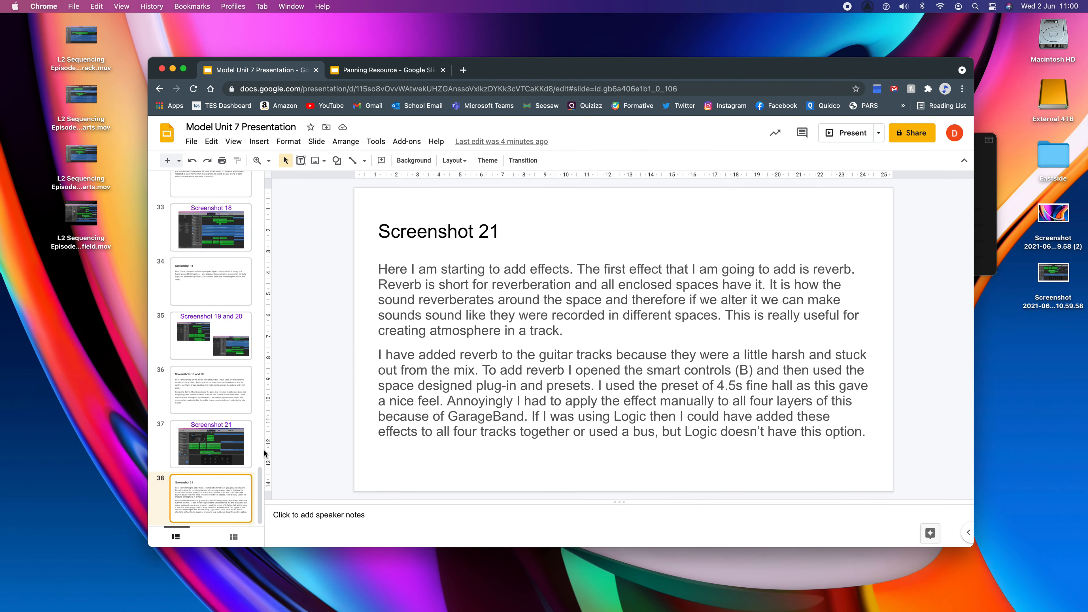
click(213, 443)
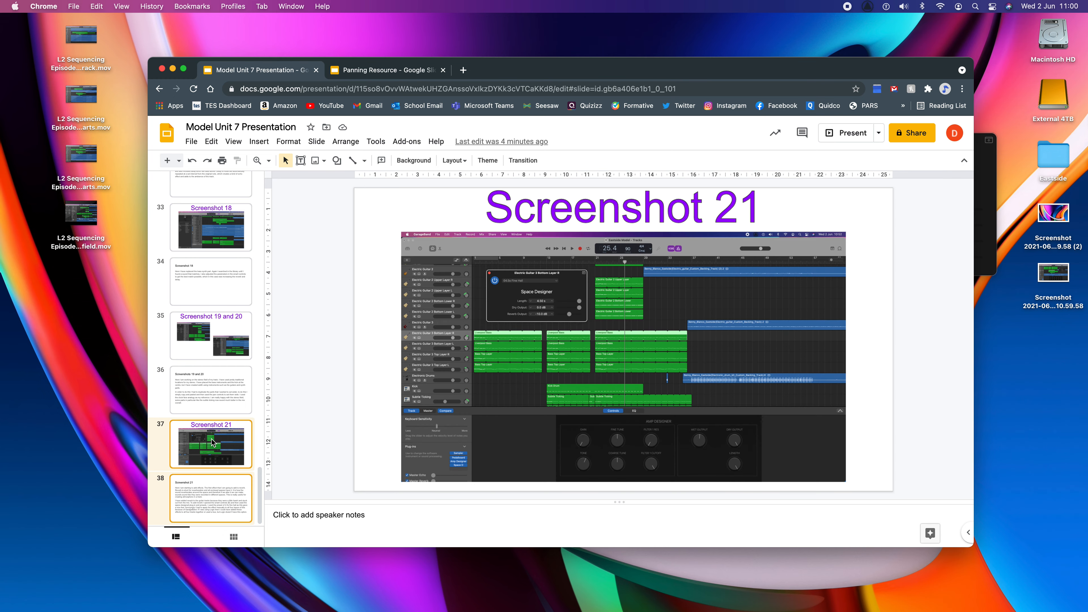
right_click(212, 442)
click(256, 256)
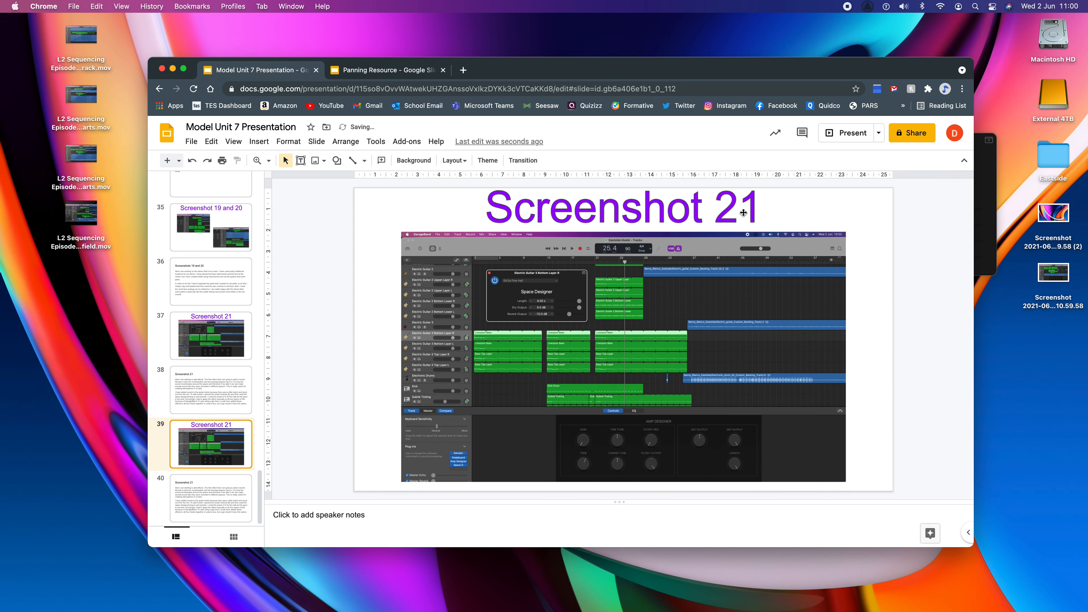
Step: Change the word-art title on the duplicated picture slide to "Screenshot 22"
double_click(743, 213)
click(562, 246)
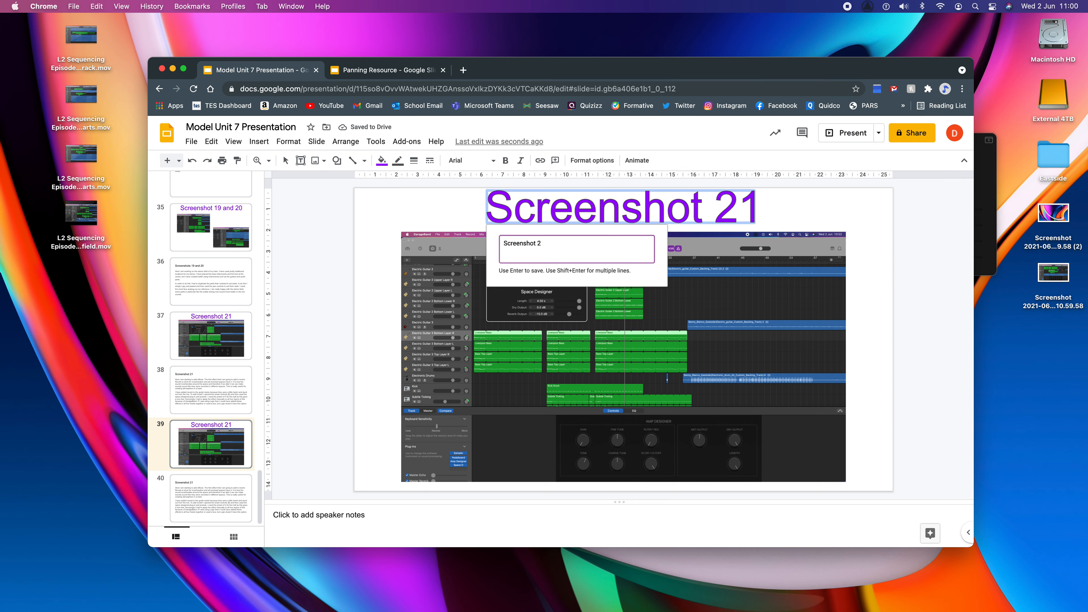
text(2)
key(Return)
Step: Replace the picture on the Screenshot 22 slide with the Kick compressor screenshot from the desktop and centre it horizontally on the page
click(631, 306)
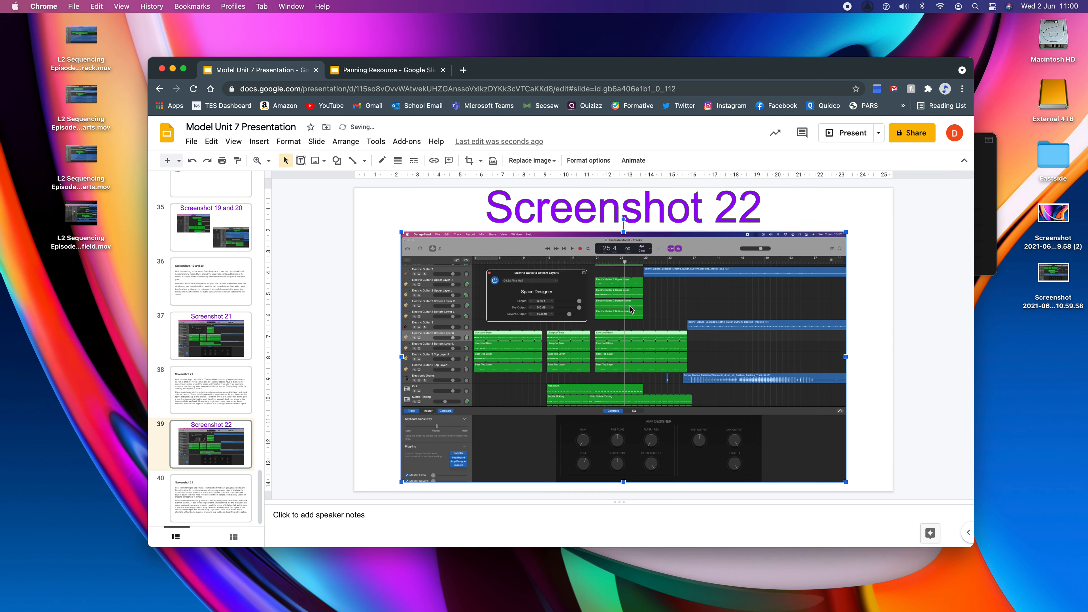
key(BackSpace)
drag(1054, 279, 678, 347)
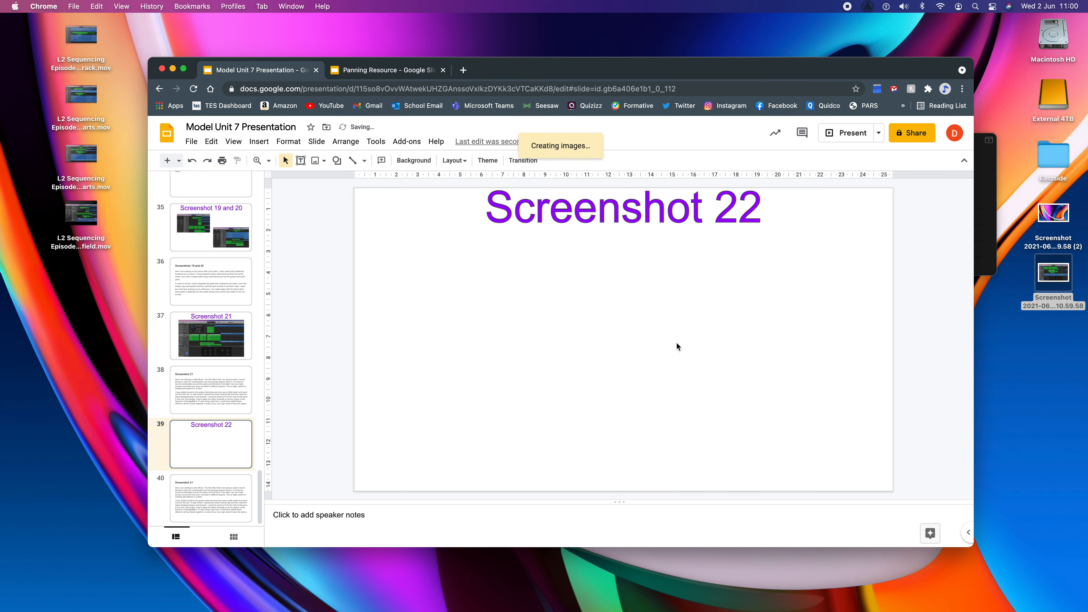
right_click(532, 357)
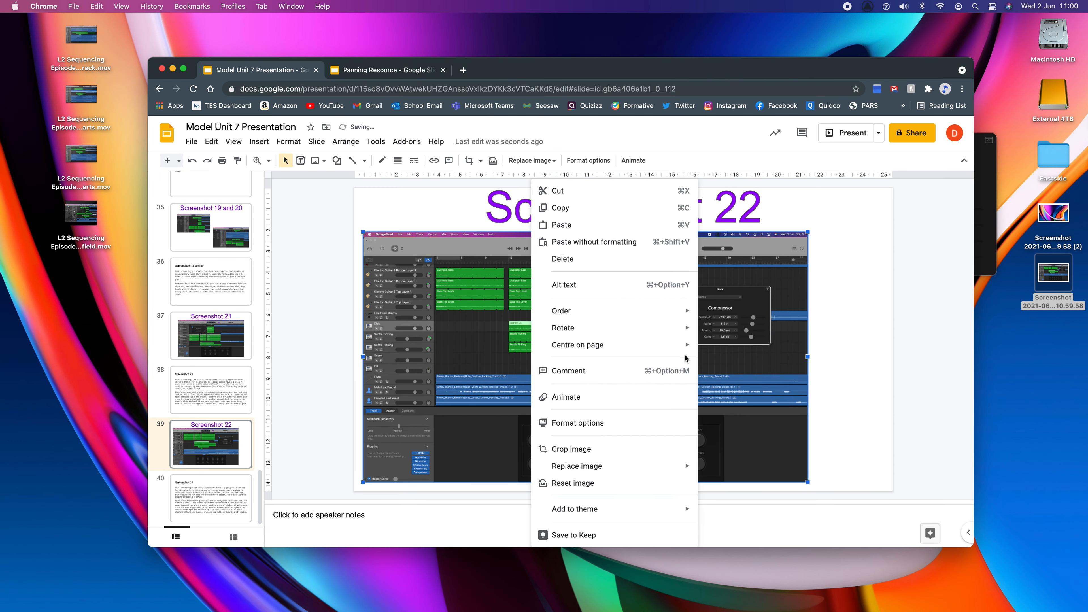
click(709, 349)
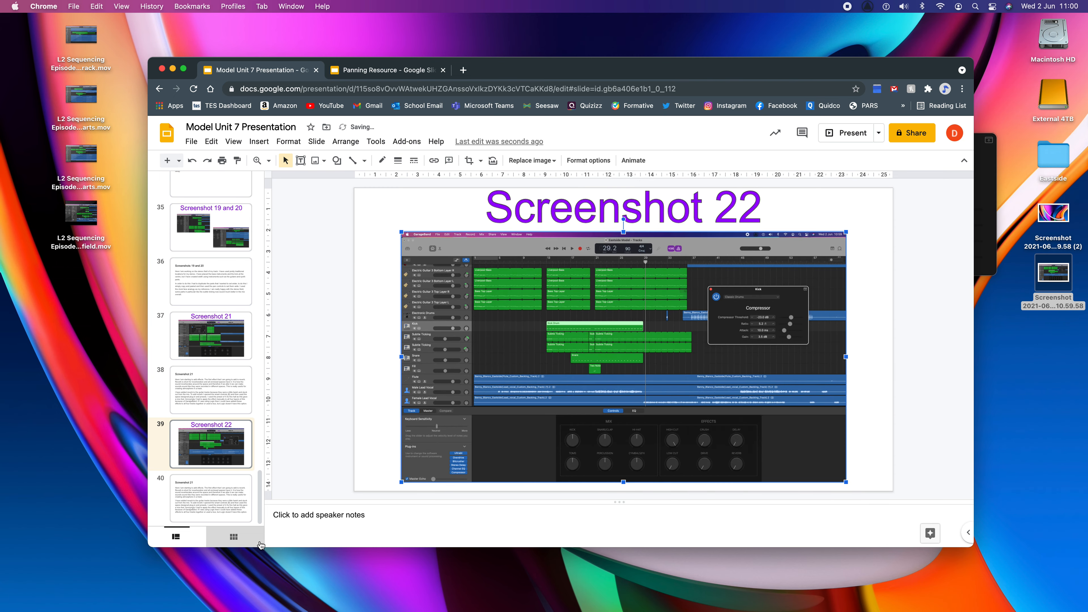
Step: Change the heading of the duplicated text slide to "Screenshot 22"
click(199, 504)
click(500, 235)
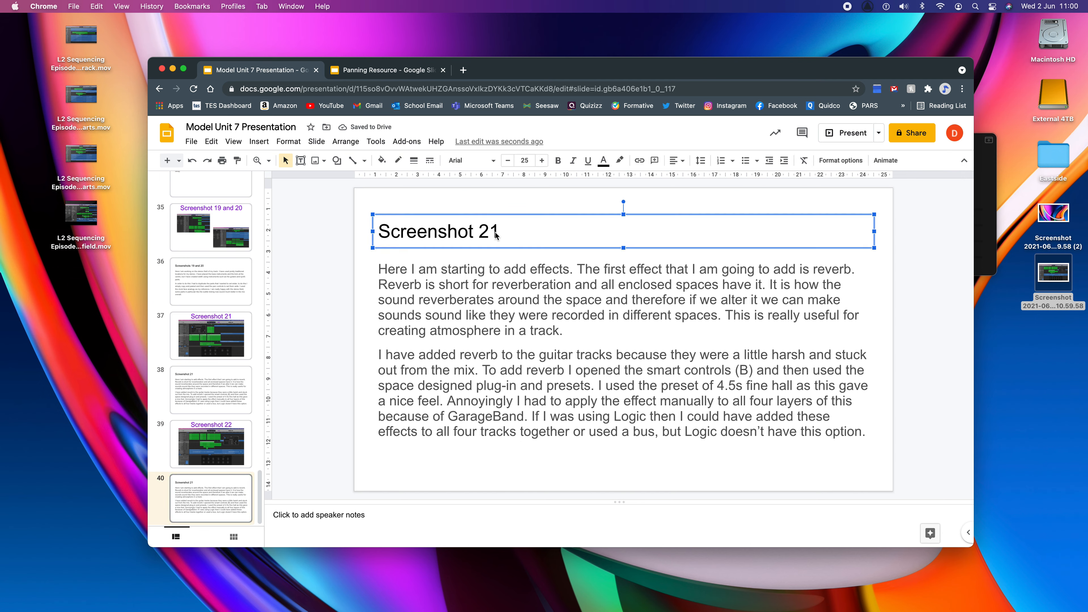
key(BackSpace)
text(2)
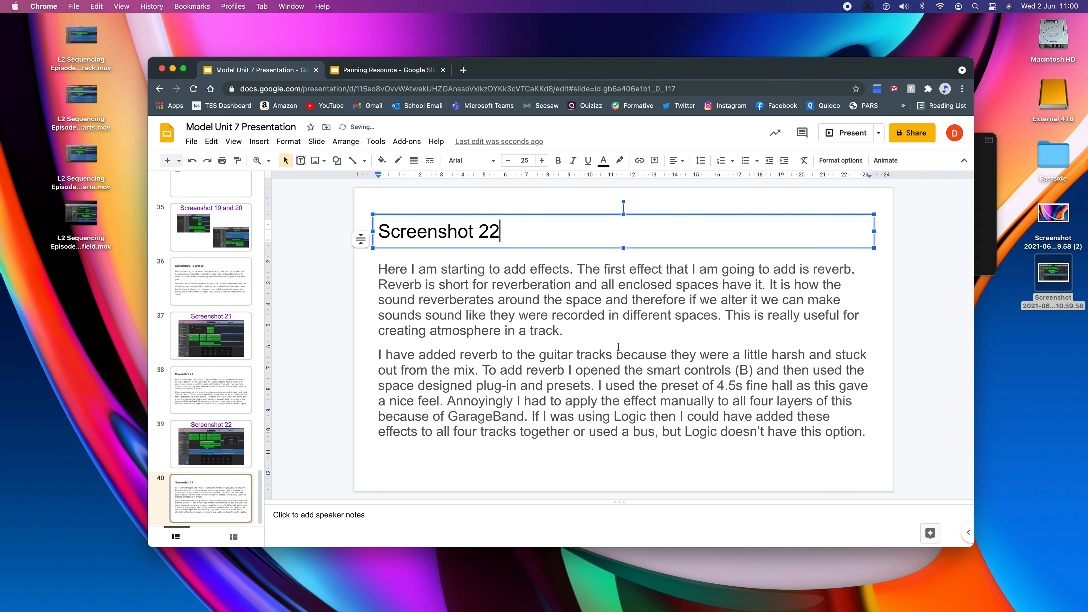
Step: Replace the old reverb explanation in the body of the Screenshot 22 text slide with "Here I am working on compression."
click(743, 409)
drag(866, 433, 370, 261)
text(Here )
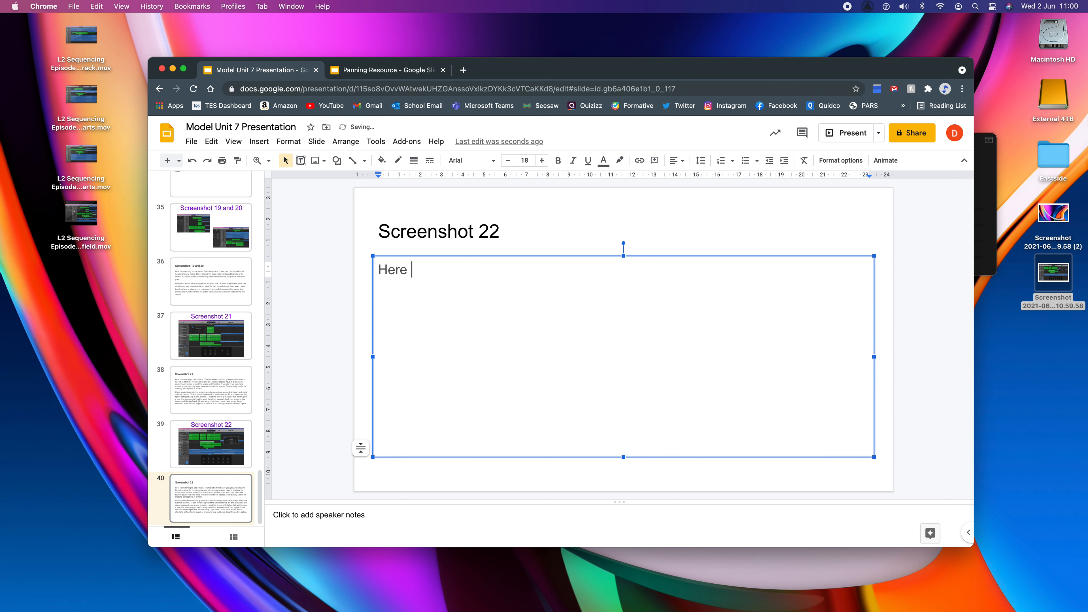
text(I am working on compression. Compress)
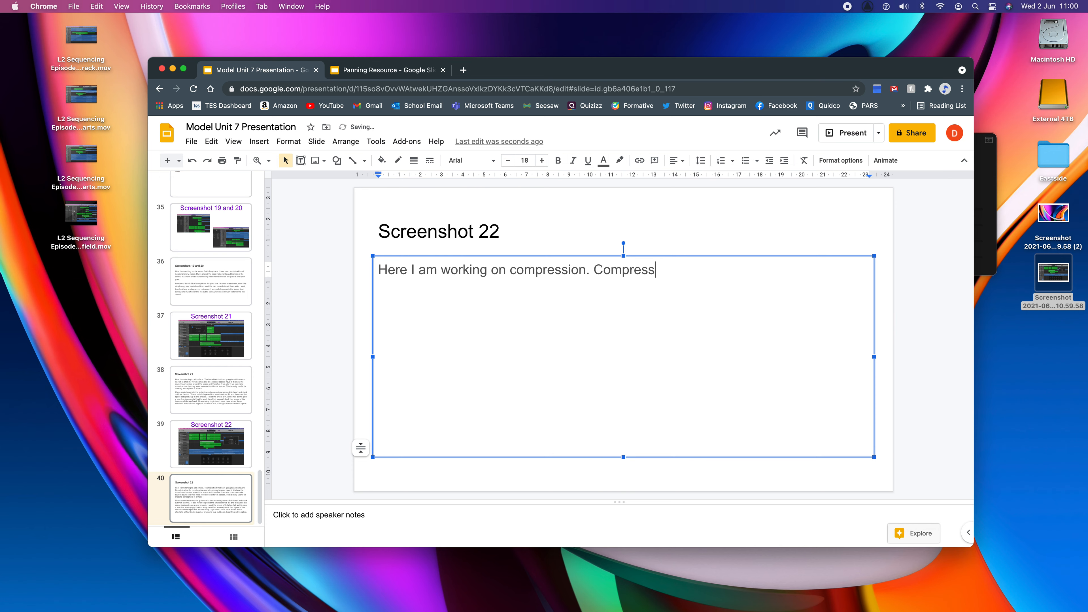
Step: Add the definition "Compression is when a signal is effectively squashed, reducing the difference between the loudest and quiet parts."
text(ion is when a signal is effect)
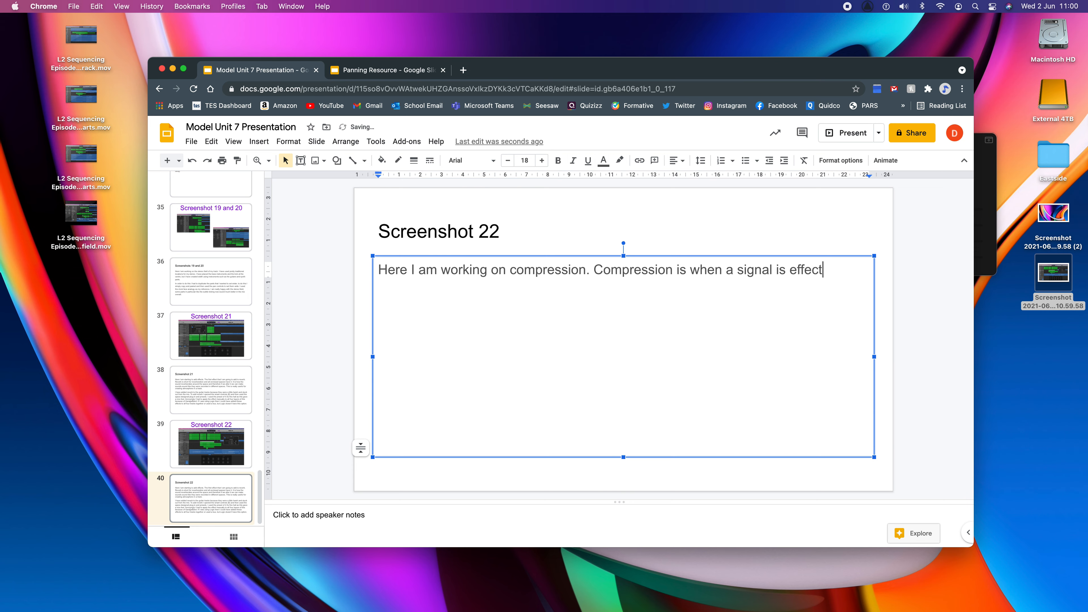
text(ively squas)
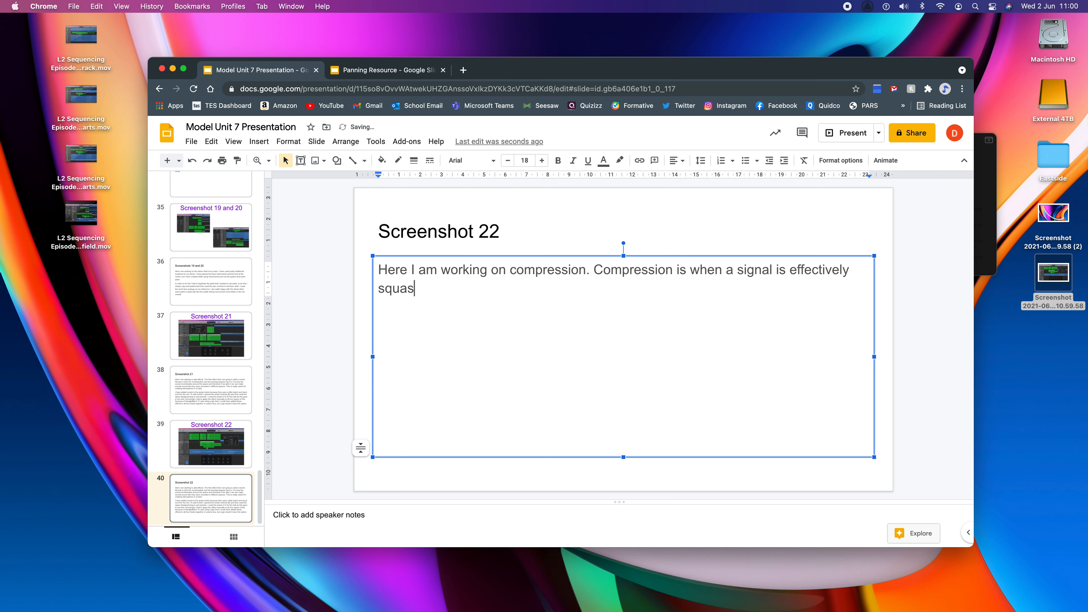
text(hed, reducing )
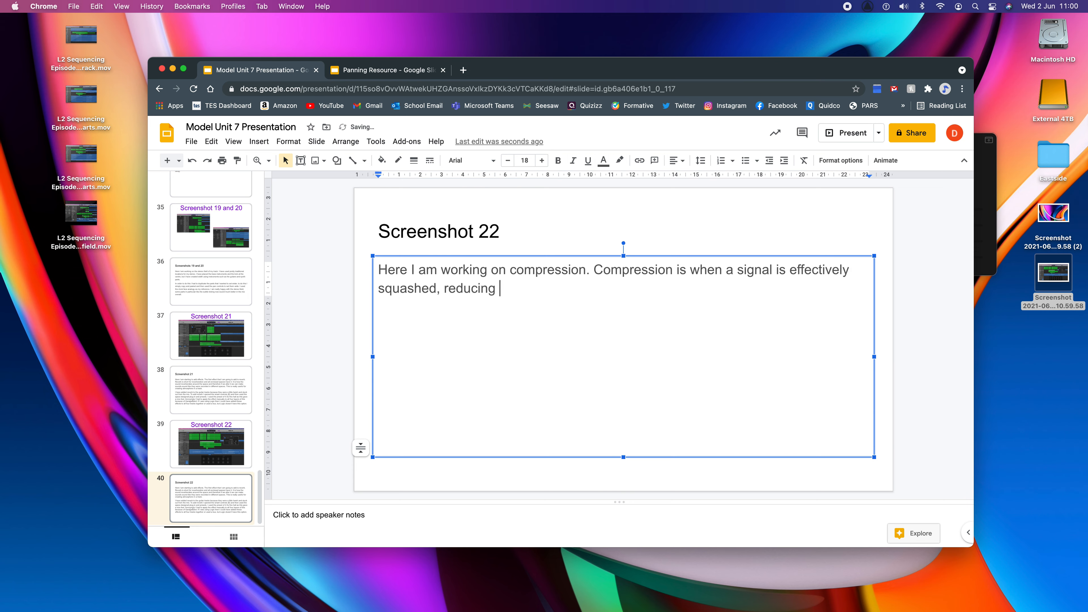
text(the difference)
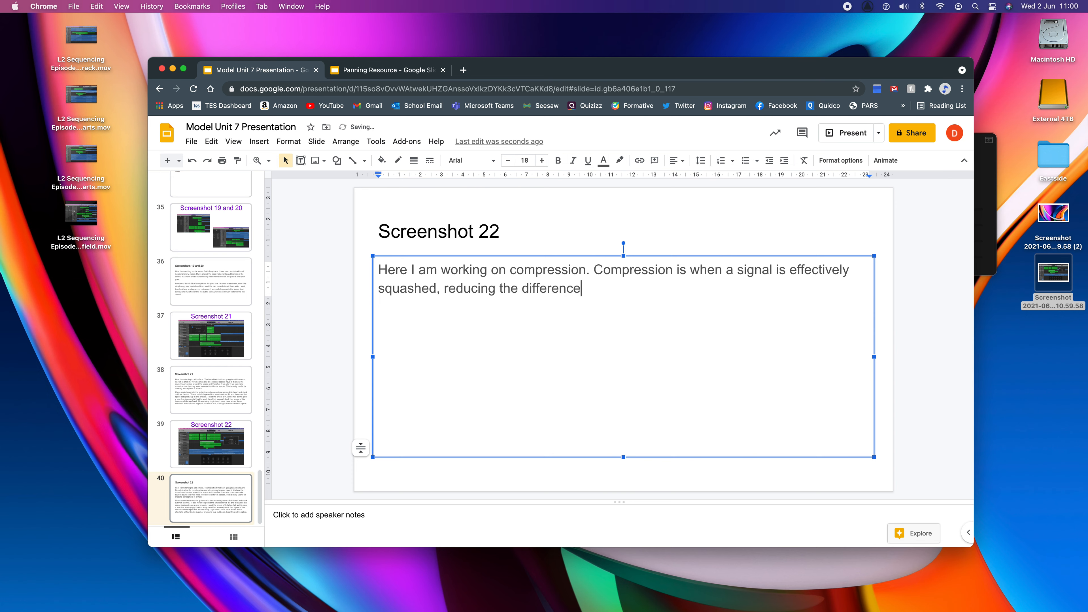
text( between the loudest and quiet parts.)
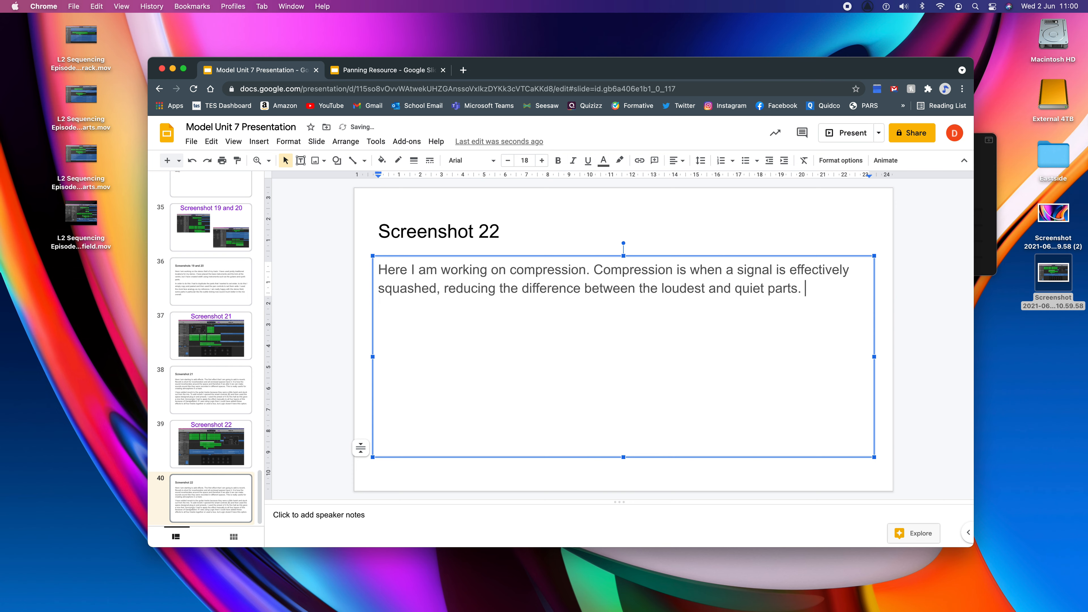
Step: Add the sentence "This can have the effect on drums of making them sound much fuller and punchier."
text( This can have the)
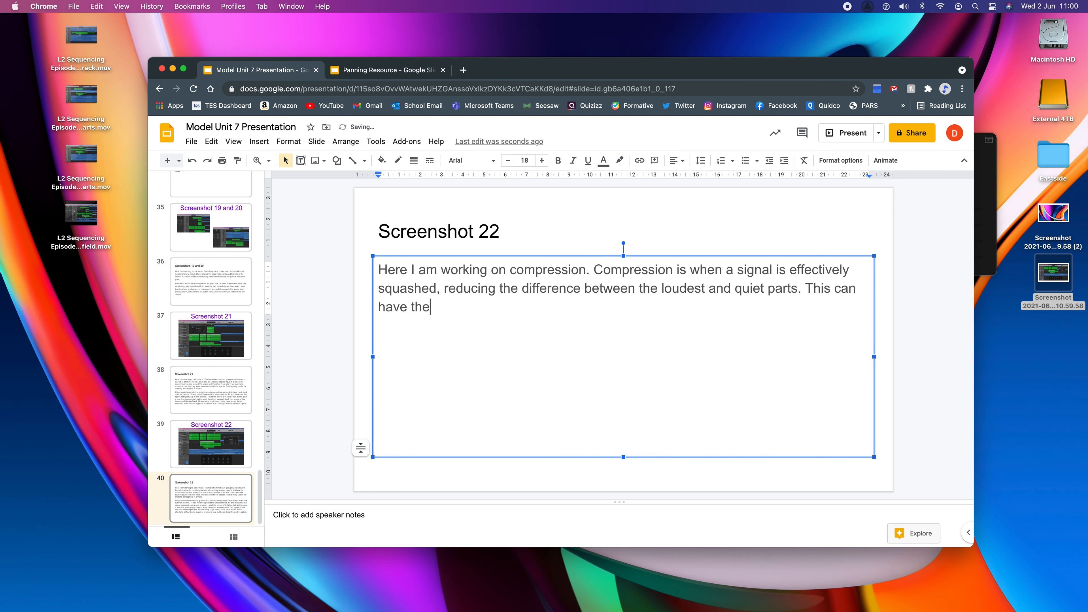
text( effect on drums of making them)
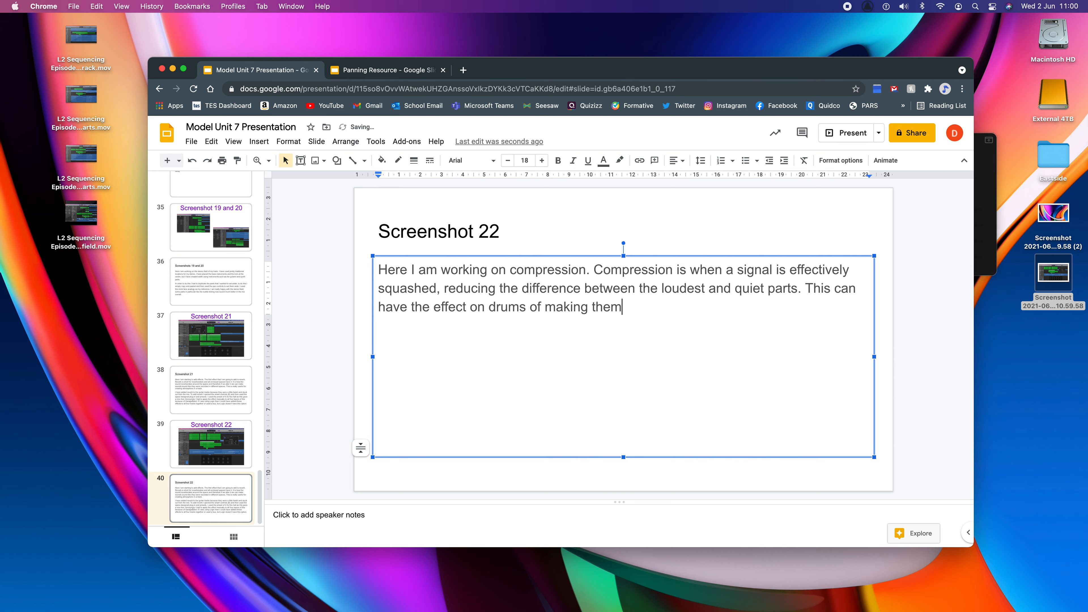
text( sound much fuller and punchie)
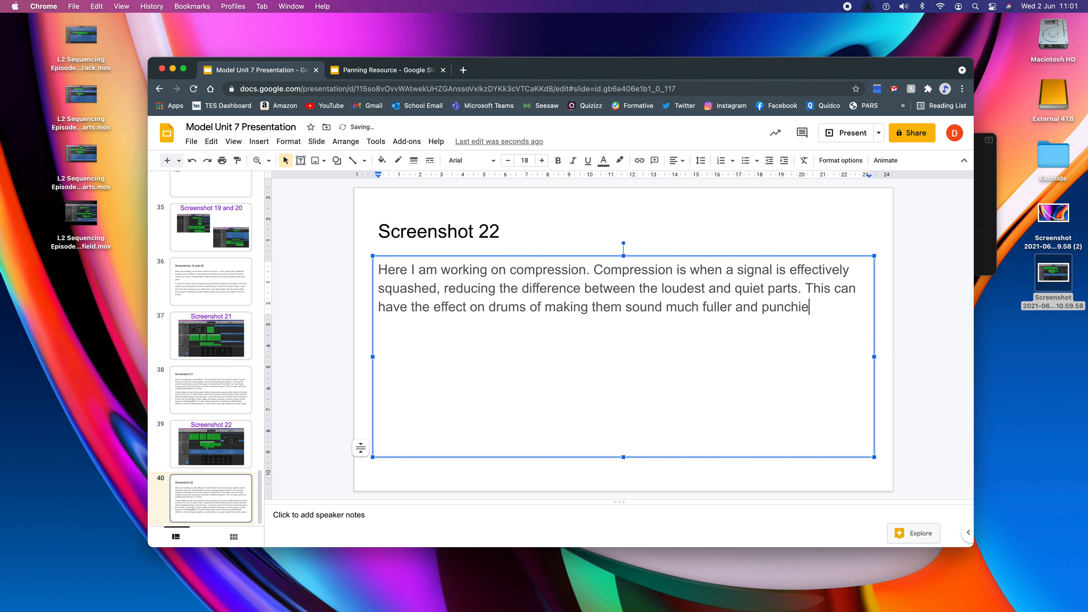
Step: Continue the explanation with "I have applied compression to my kick and snare drums."
text(r. I have app)
text(lied compressi)
text(on to muy)
key(BackSpace)
key(BackSpace)
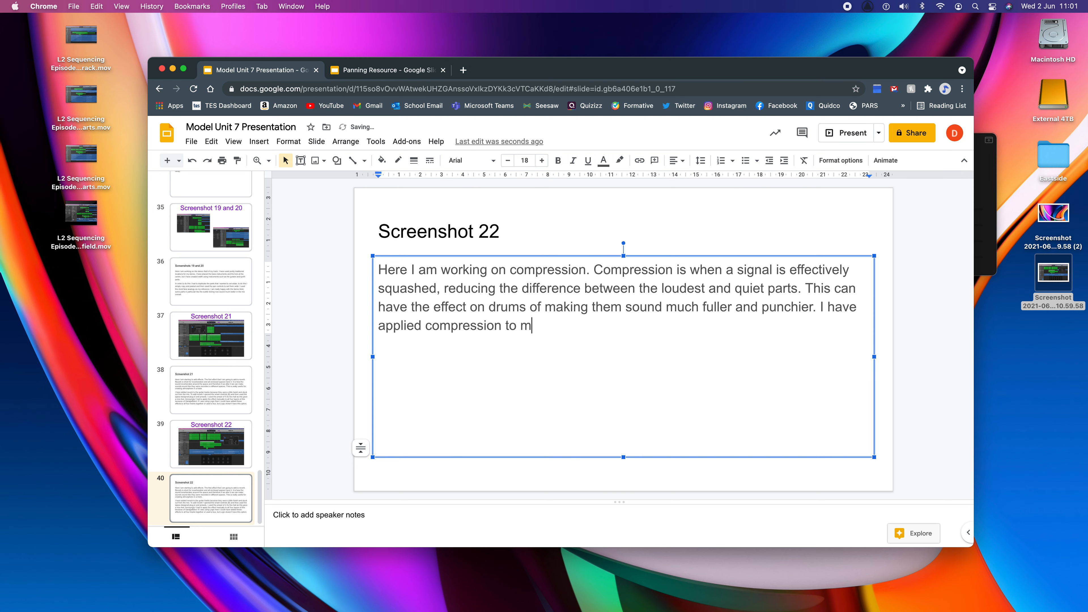
text(y kick and snare drums)
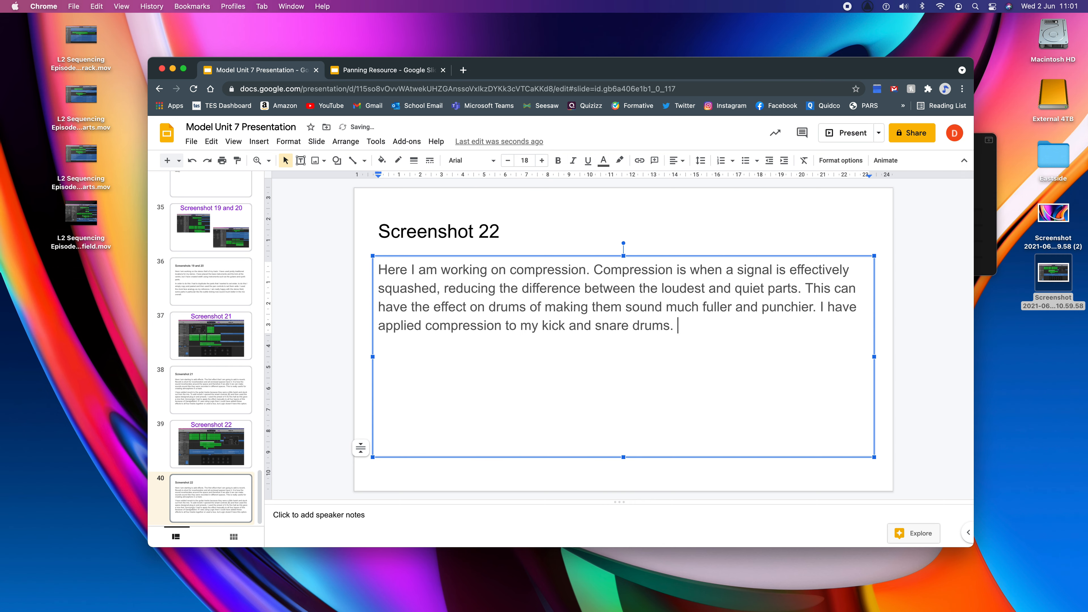
Step: Add where the effect was applied: "Again I did this through the plug-ins section of the smart controls (B)"
text(. W)
key(BackSpace)
text(Again I did this through the ppl)
key(BackSpace)
text(ug-ins section of the smart controls (BS)
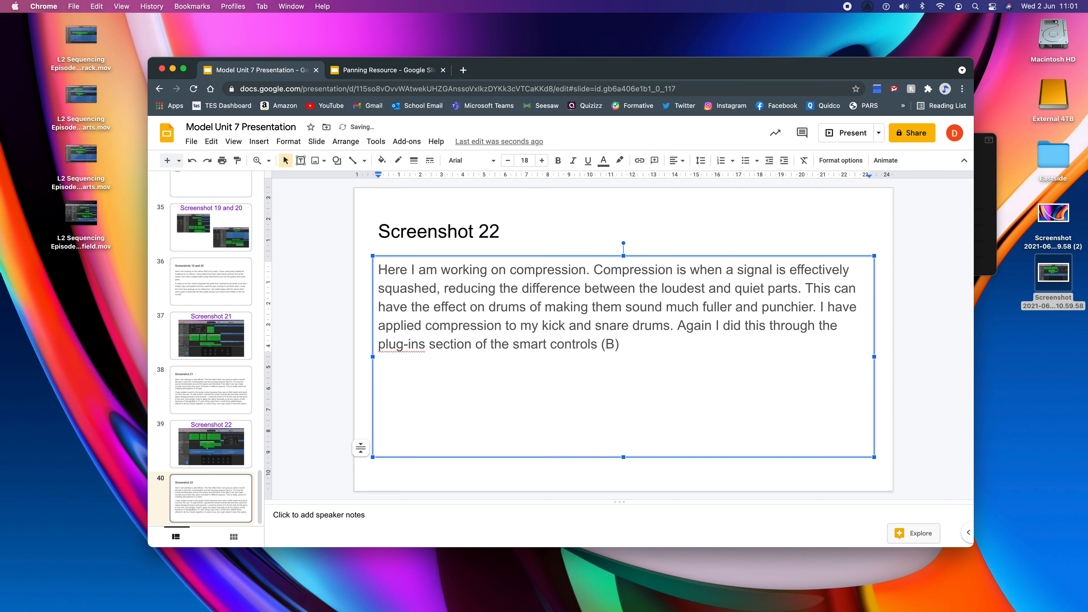
Step: Write the reason for compressing the kick: "I wanted the kick in particular to be more present without just turning"
text(. I ha)
text(wanbted)
text(ed th)
text(e kick in part)
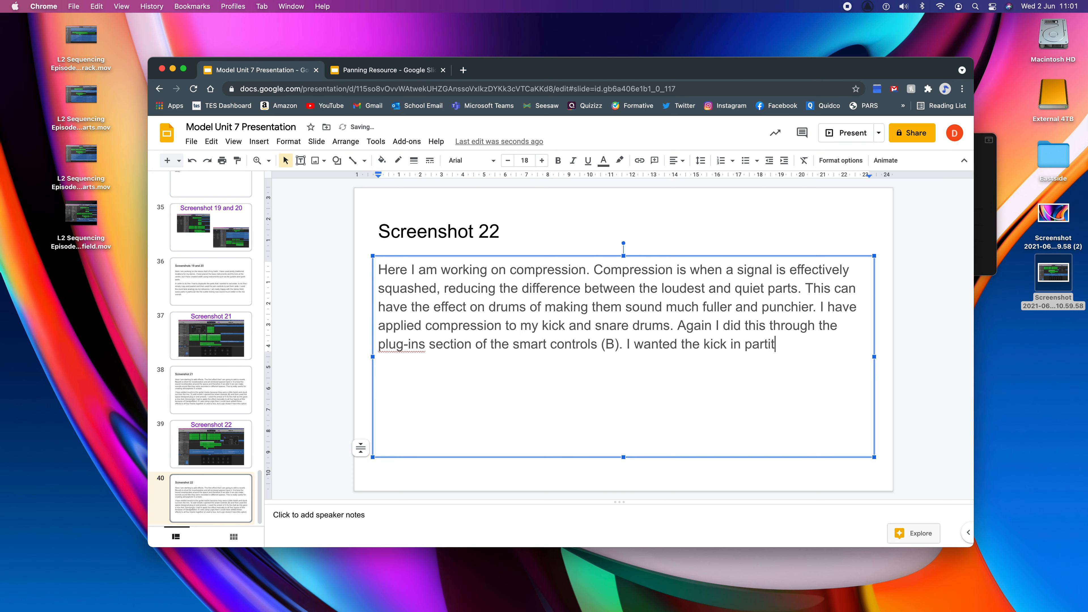
text(icular to be more present)
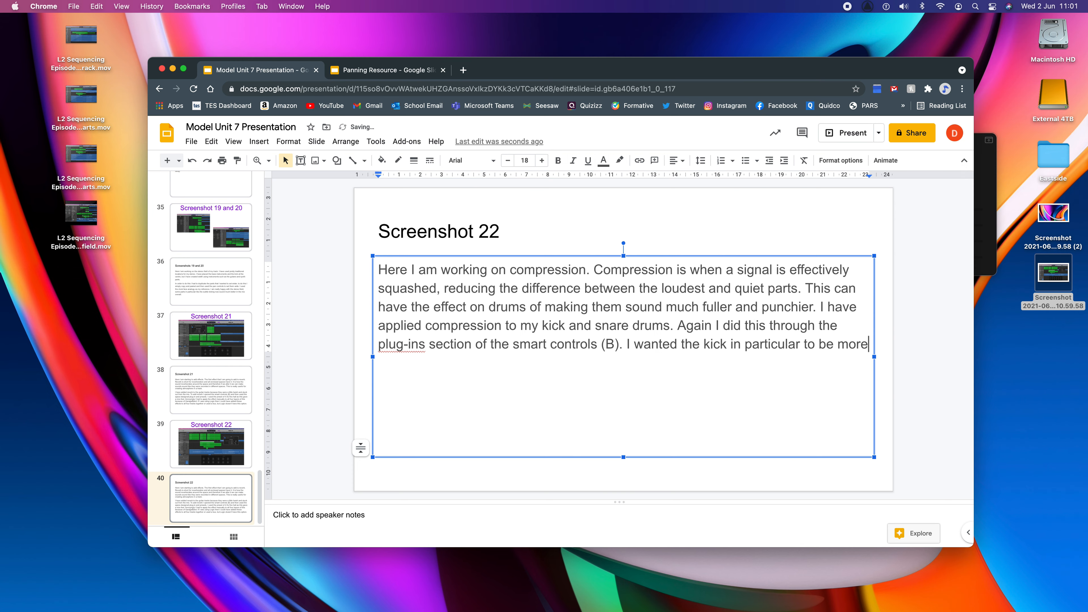
text(ut)
key(BackSpace)
text(t just trrning )
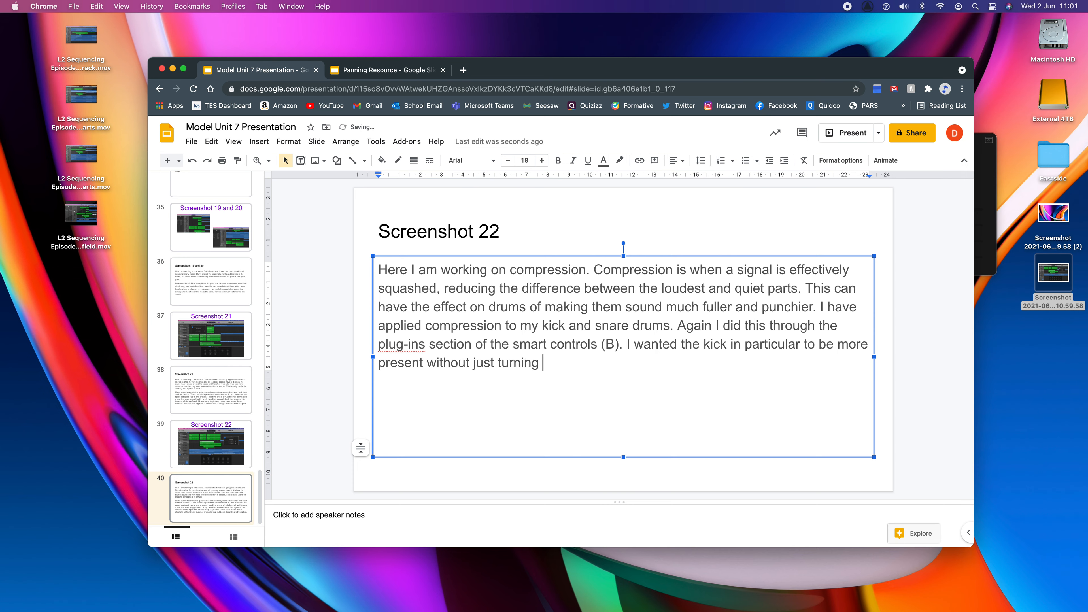
Step: Finish the kick sentence with "it up, so I applied a classic drums preset which had exactly this effect."
text(it up, so I applied a clas)
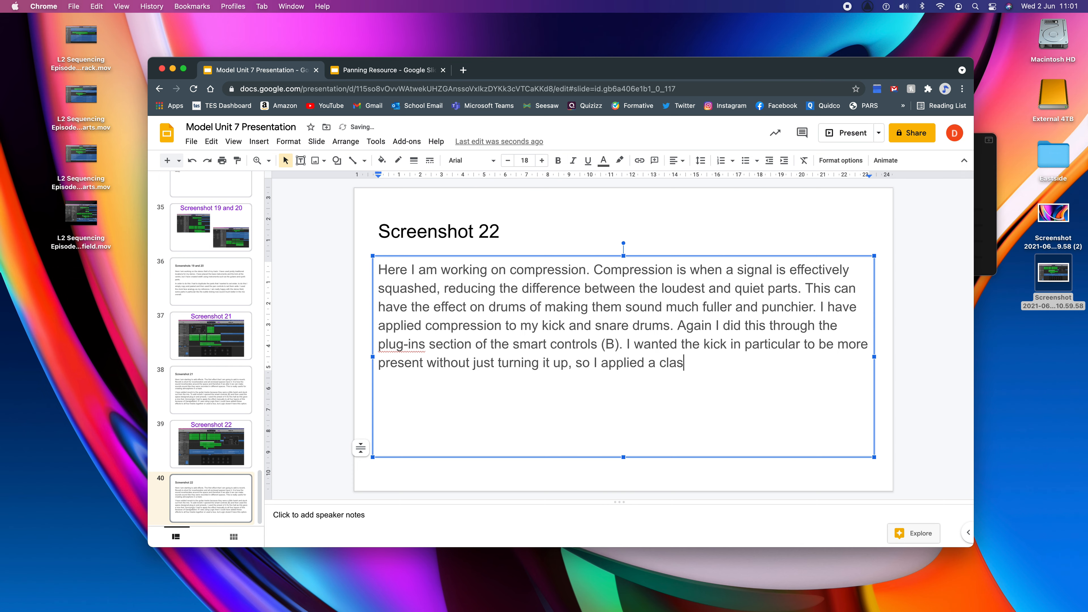
text(sic drums preset which had )
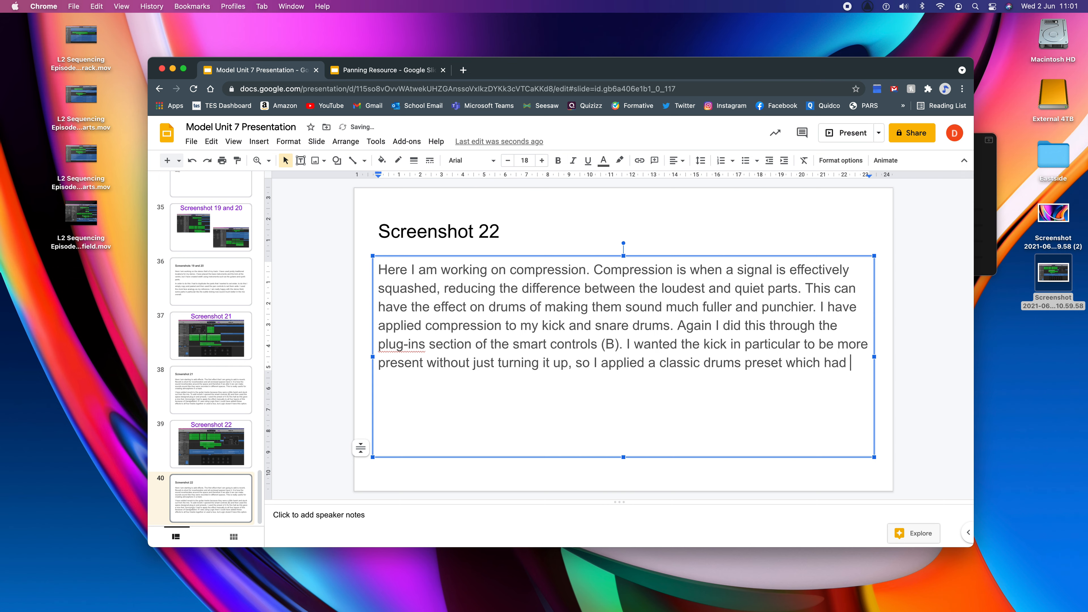
text(exactly this effect.)
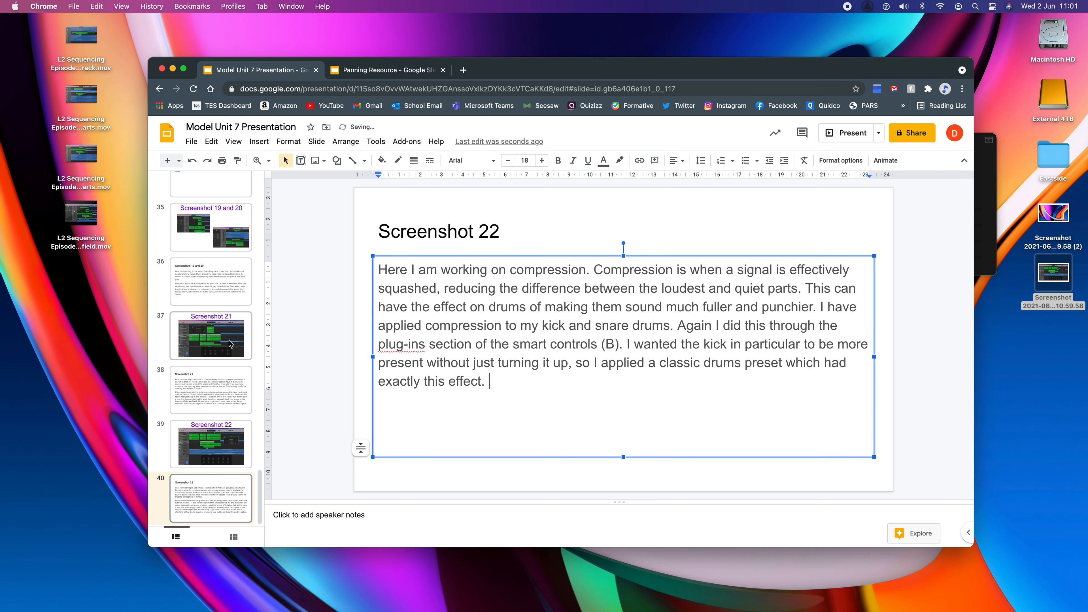
Step: Switch from the Screenshot 22 slide to the Eastside Model project in GarageBand and close the Kick track's Compressor window
click(242, 453)
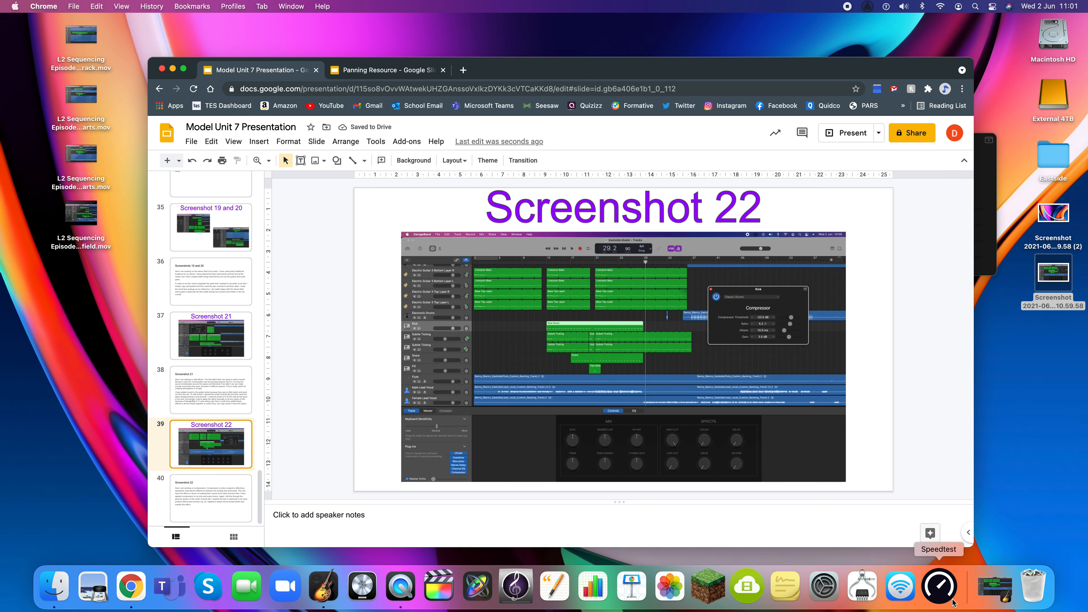
click(989, 594)
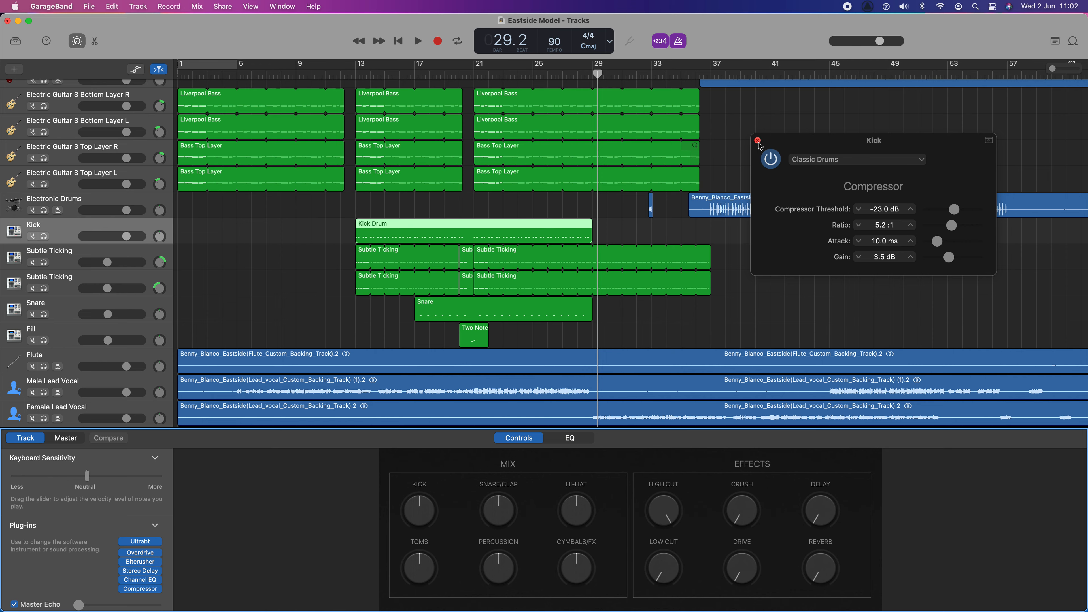
click(758, 141)
Step: Add a Channel EQ plug-in to the Electric Guitar 3 Top Layer R track and move its window clear of the track controls
scroll(251, 297, up, 10)
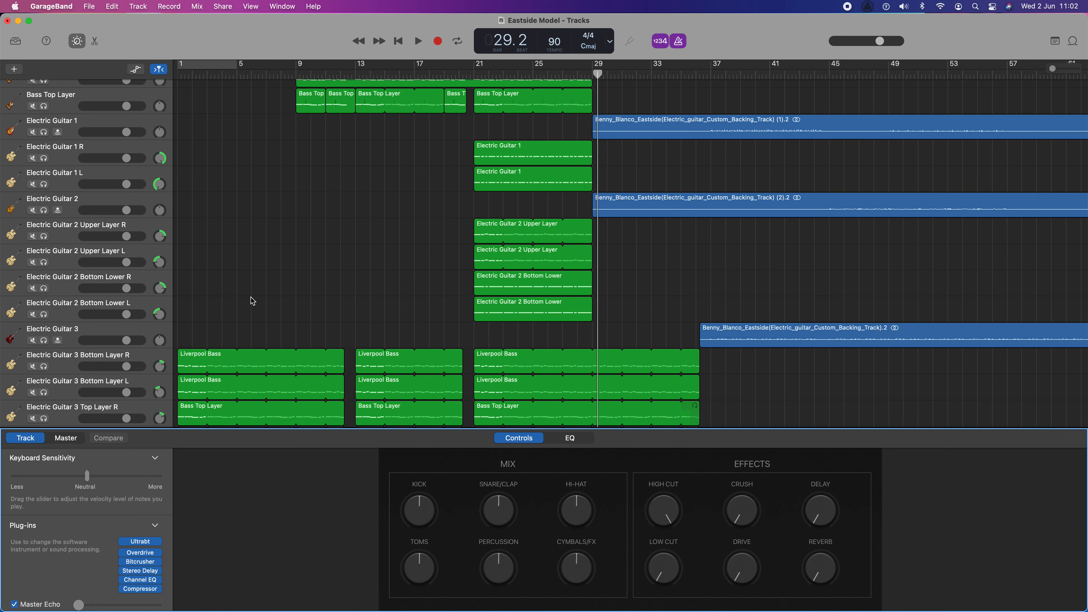
scroll(250, 297, down, 5)
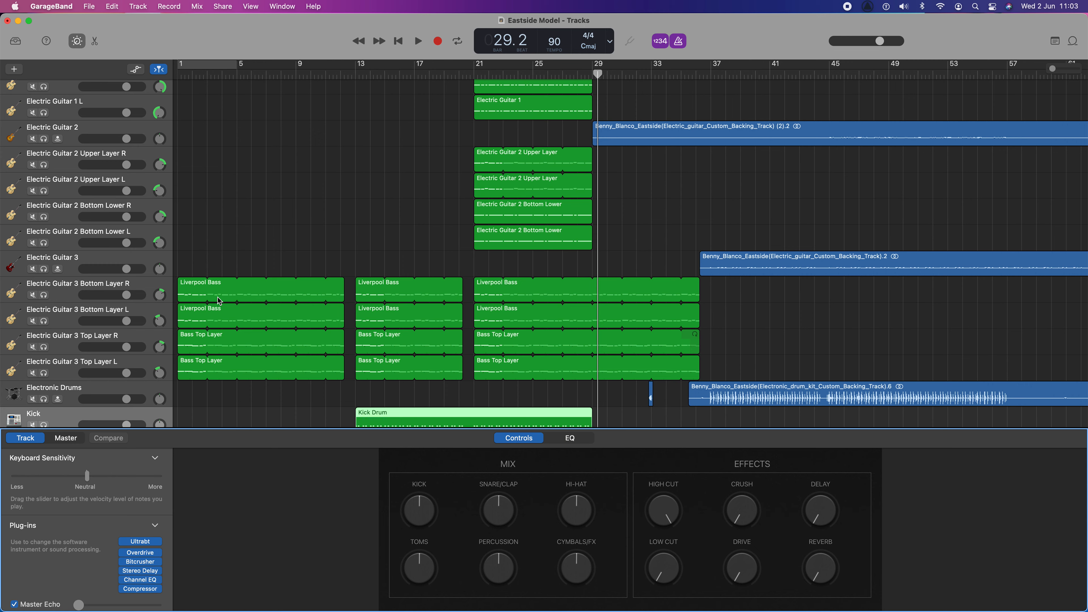
click(82, 288)
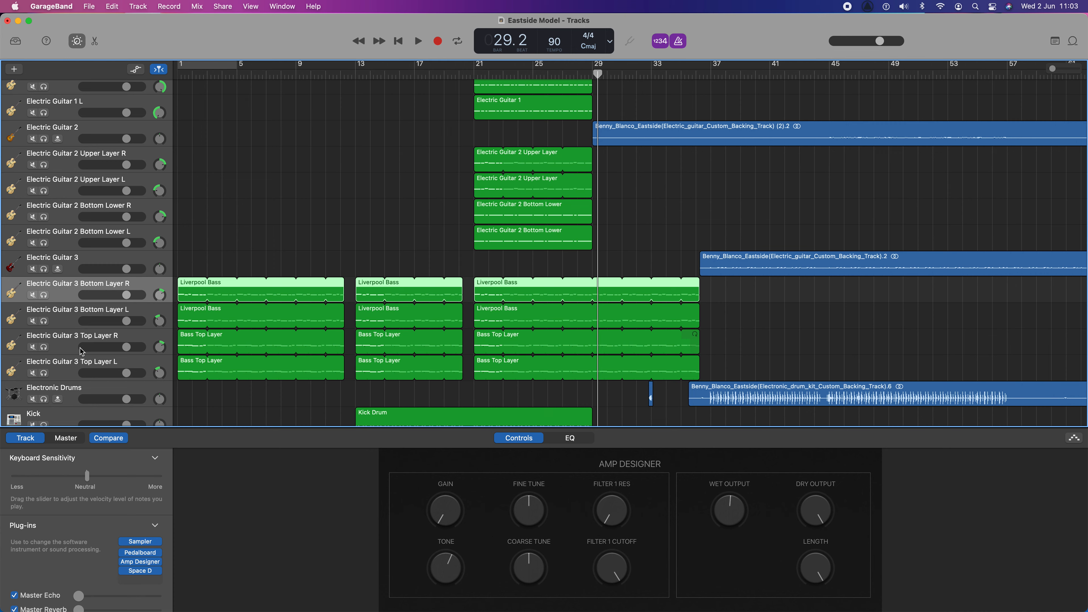
click(72, 341)
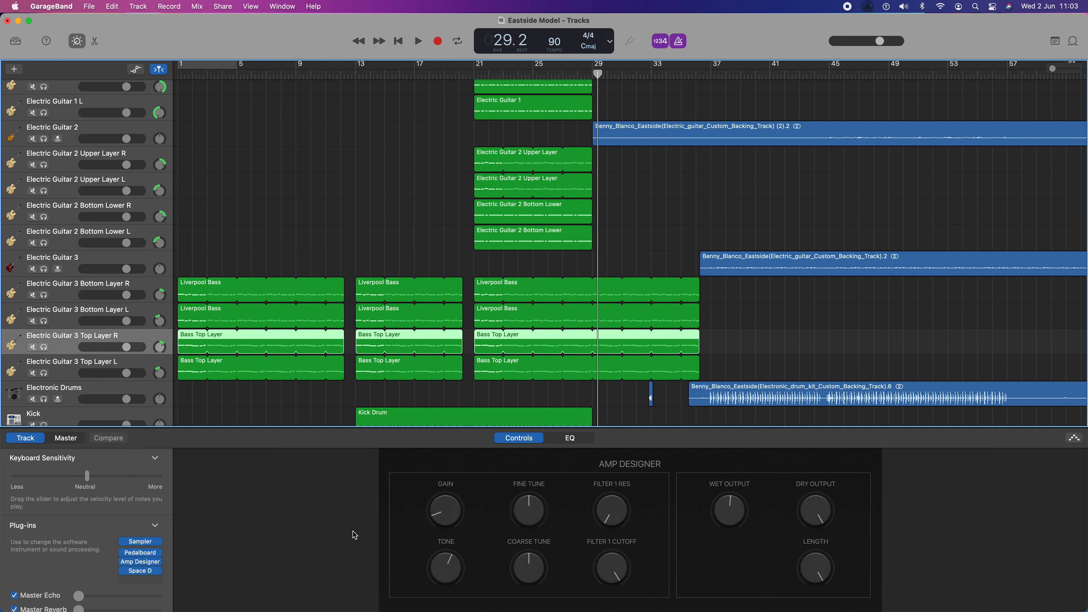
click(139, 583)
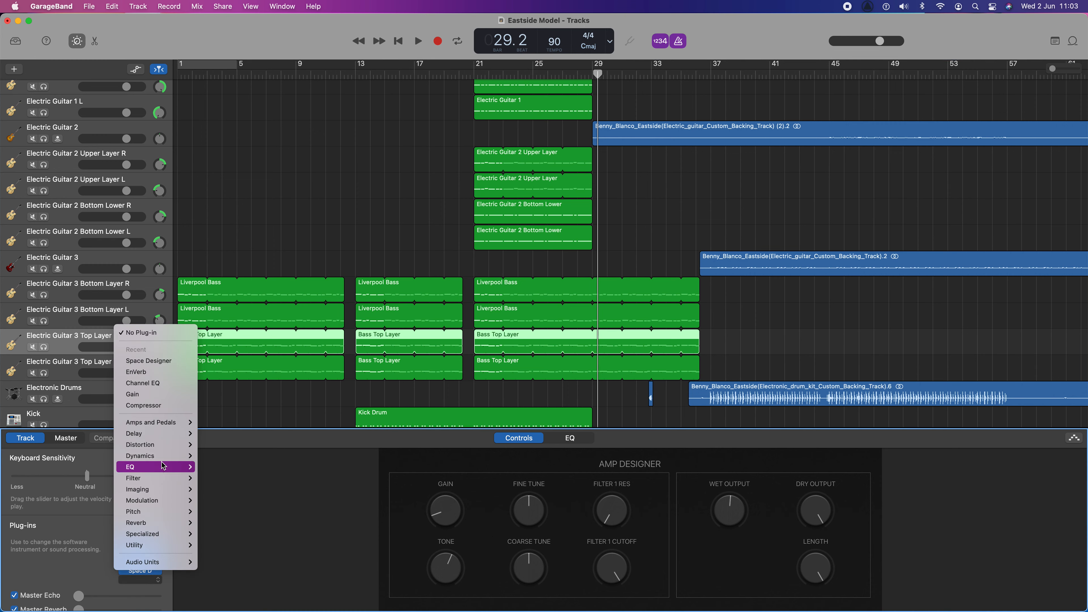
mouse_move(165, 470)
click(233, 470)
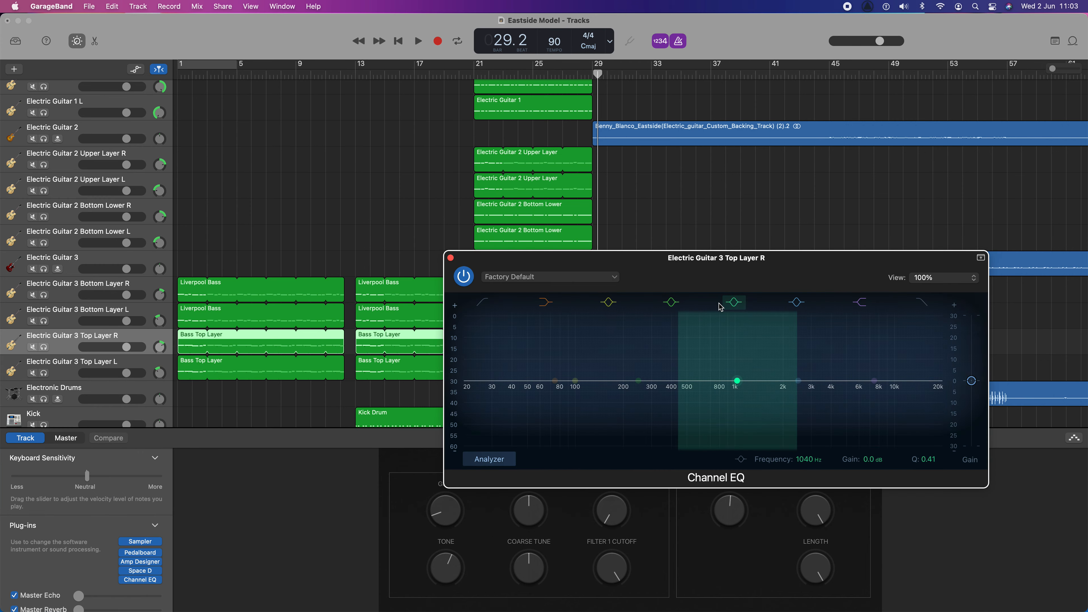
drag(723, 265, 537, 212)
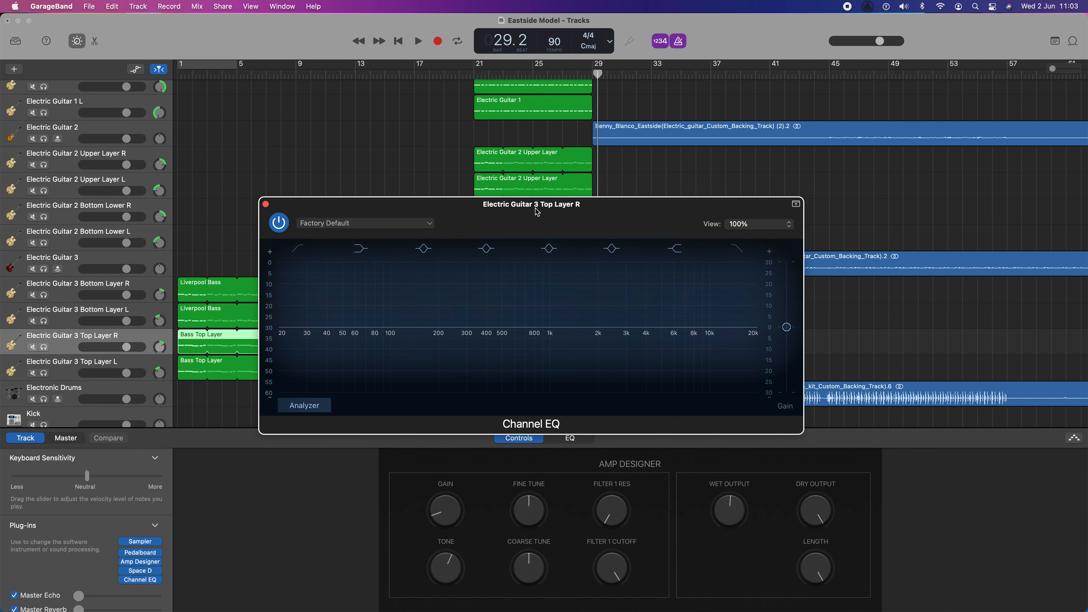
Step: Solo the Electric Guitar 3 Top Layer R track and play it from the beginning of the song
click(44, 348)
key(space)
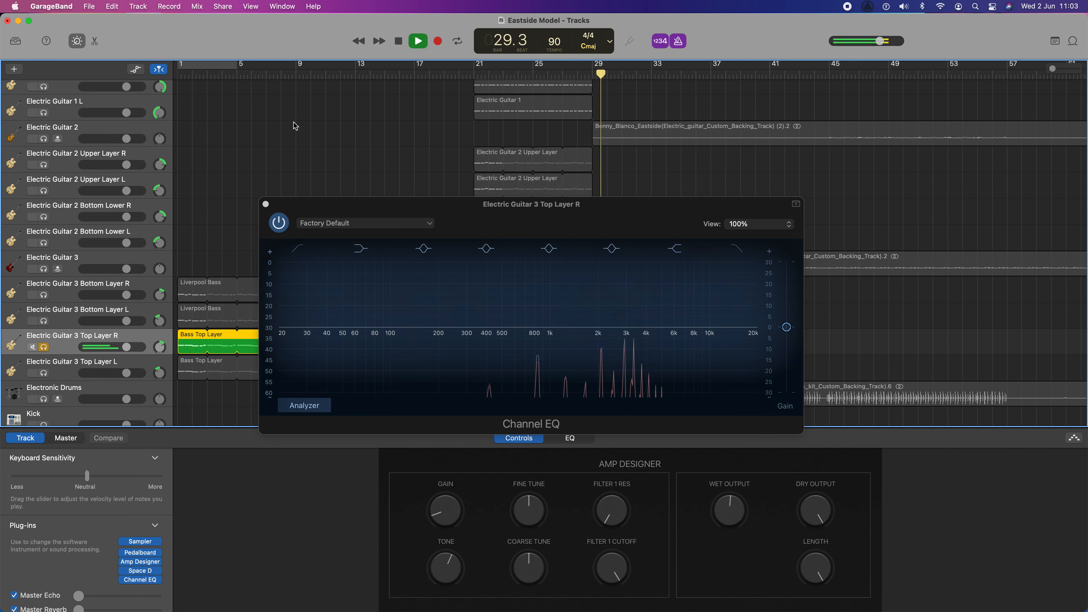
key(Return)
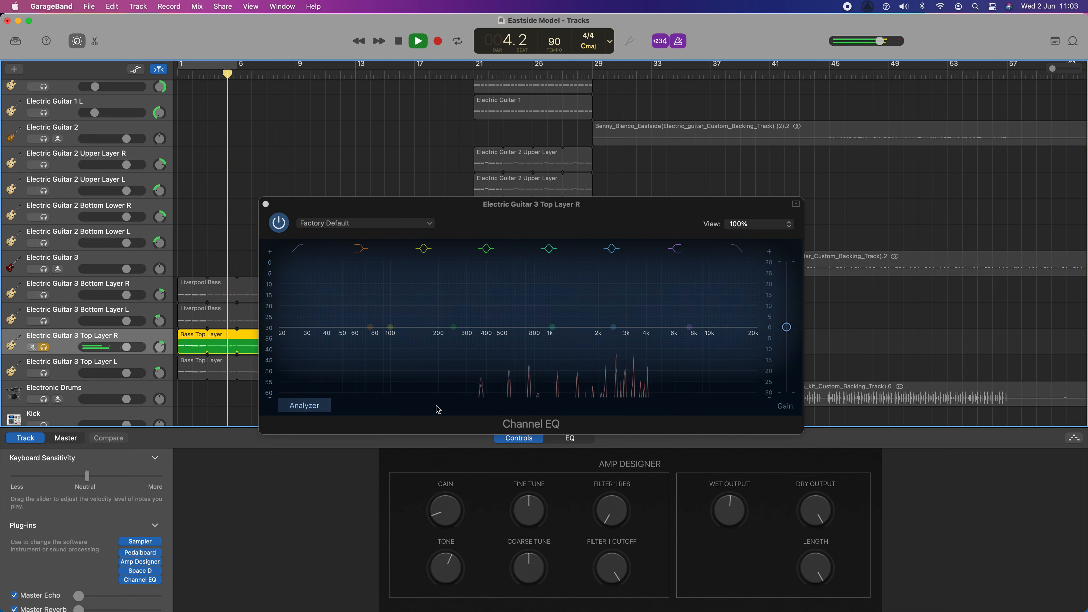
Step: Load the Acoustic Guitar Bright preset from the Guitar group into the Channel EQ and stop playback
click(347, 223)
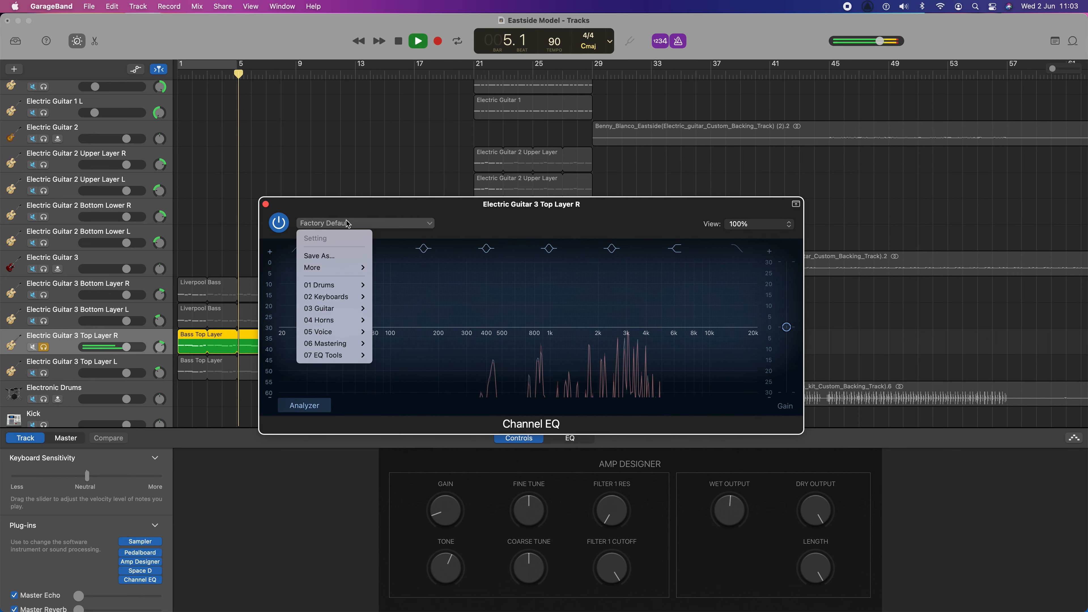
mouse_move(356, 308)
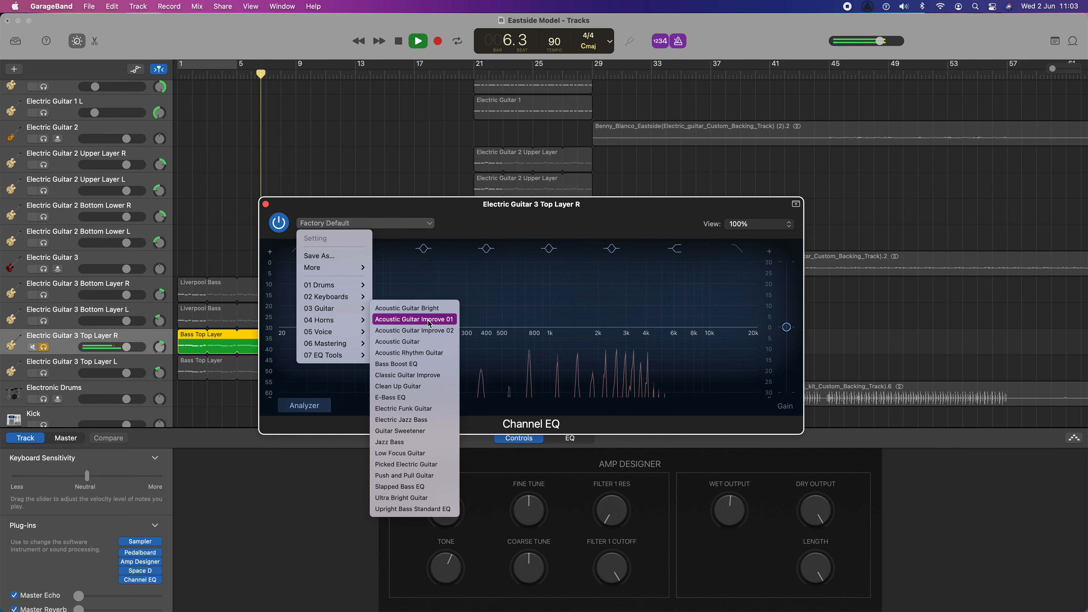
click(418, 308)
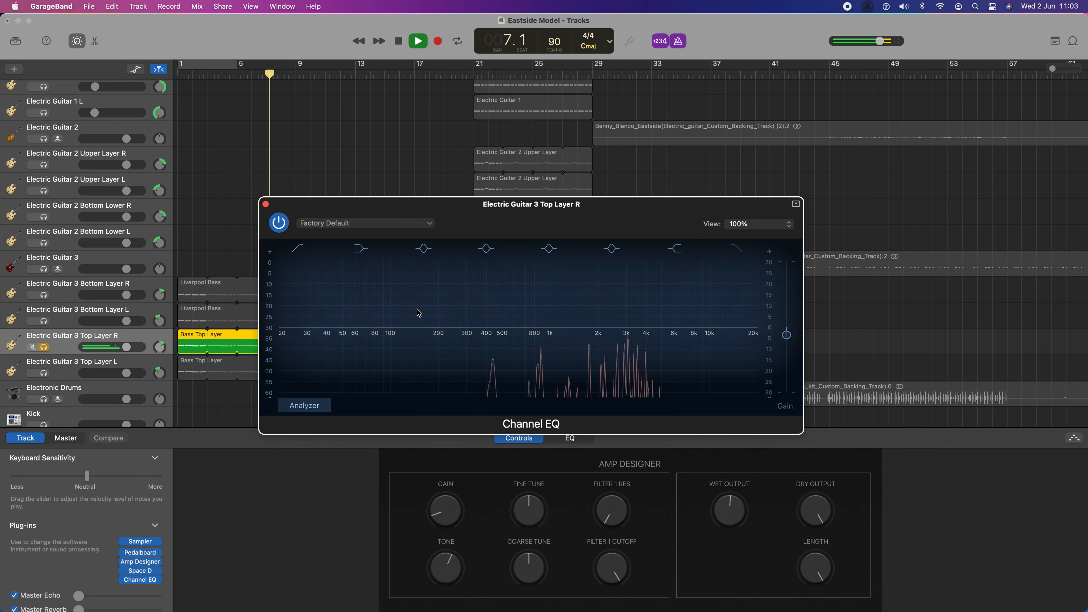
key(space)
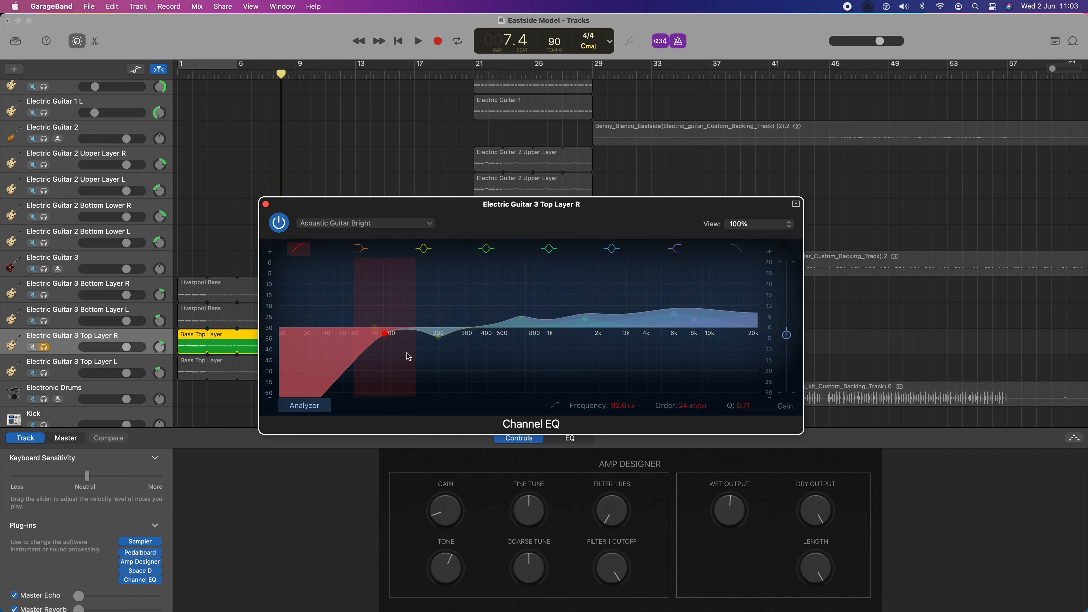
Step: Replay the guitar from the start and boost the Channel EQ's 1660 Hz band to about +17.9 dB at 1800 Hz
key(Return)
key(space)
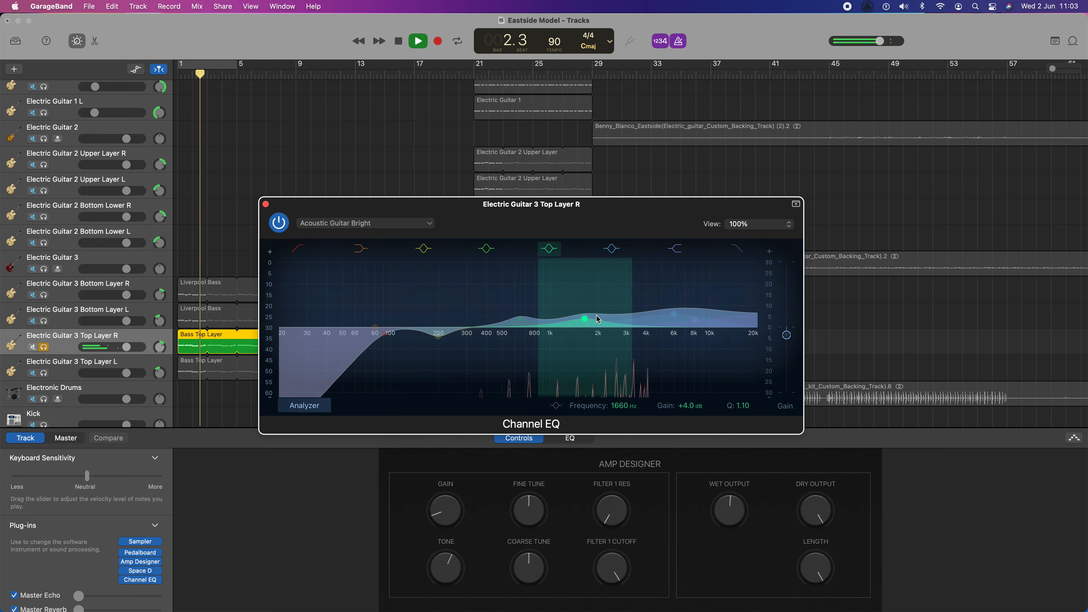
drag(583, 321, 587, 260)
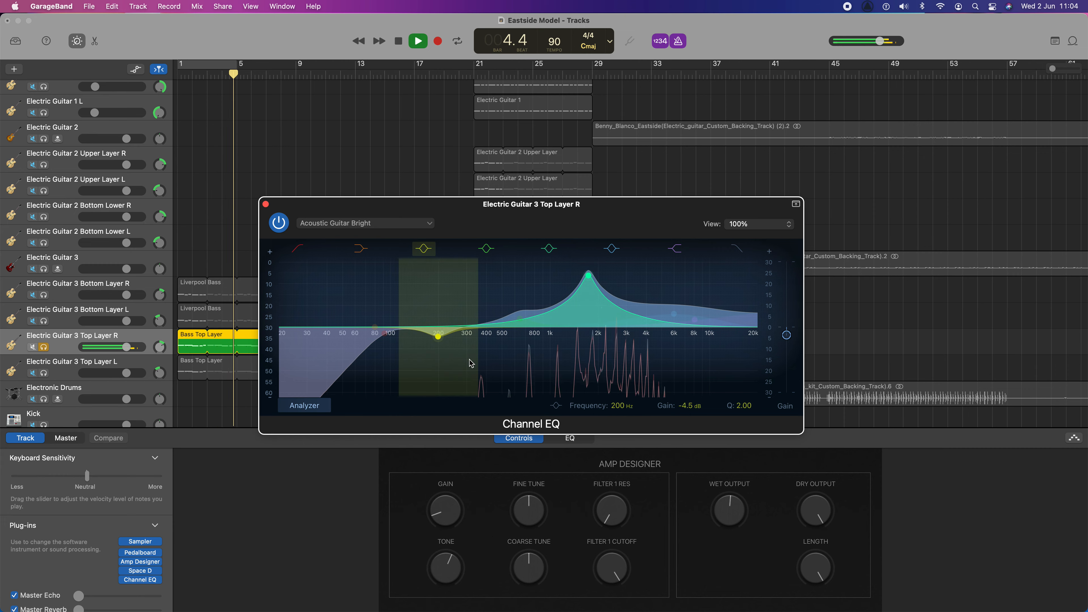
drag(589, 284, 590, 296)
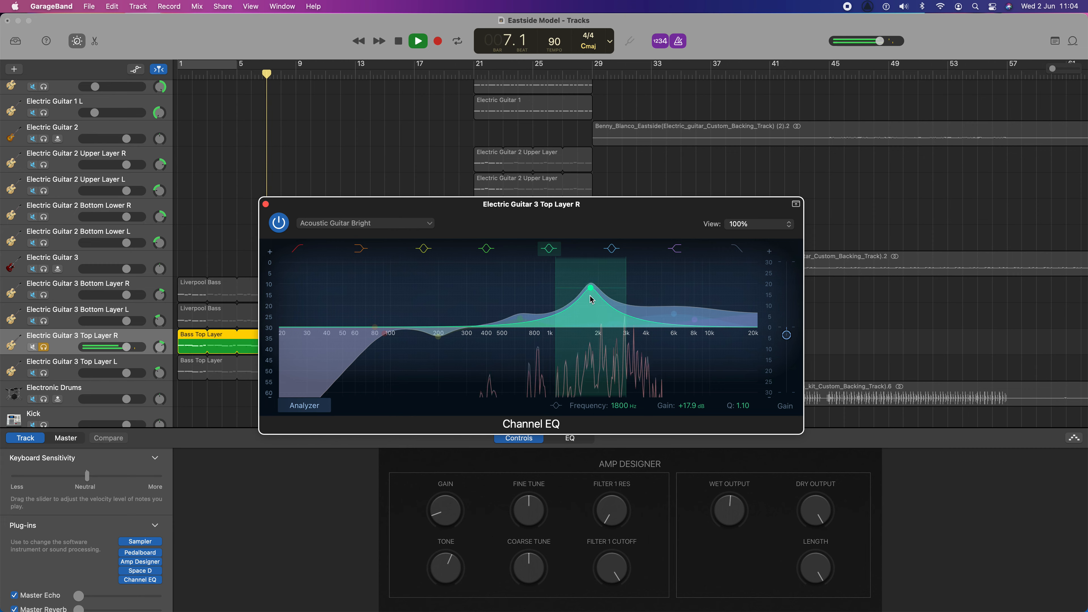
Step: Load the Clean Up Guitar preset into the Channel EQ and compare the sound with the EQ bypassed and active
click(364, 223)
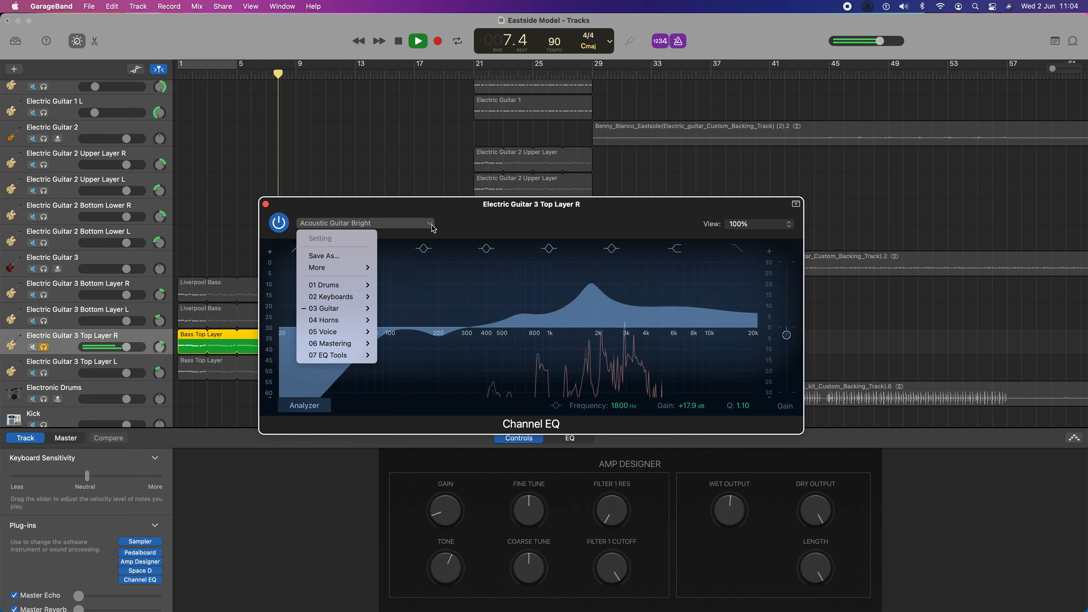
mouse_move(371, 311)
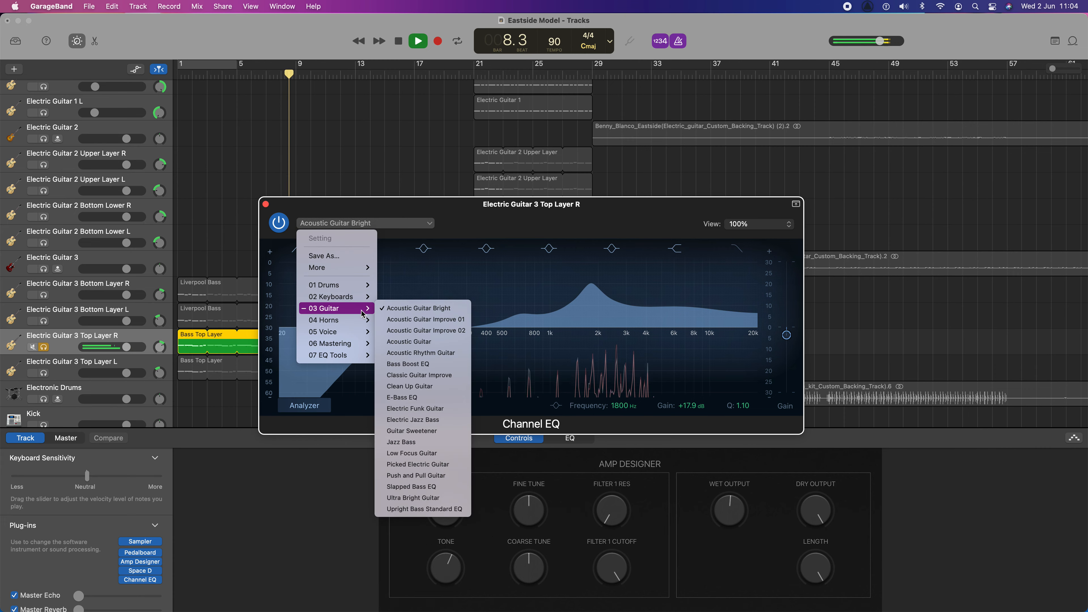
click(416, 387)
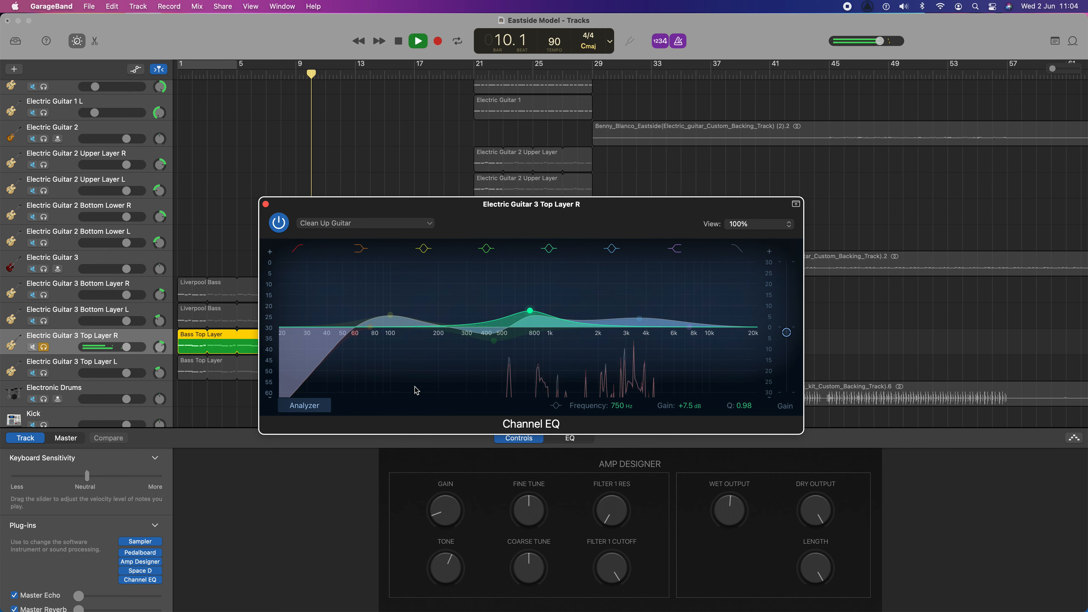
click(279, 224)
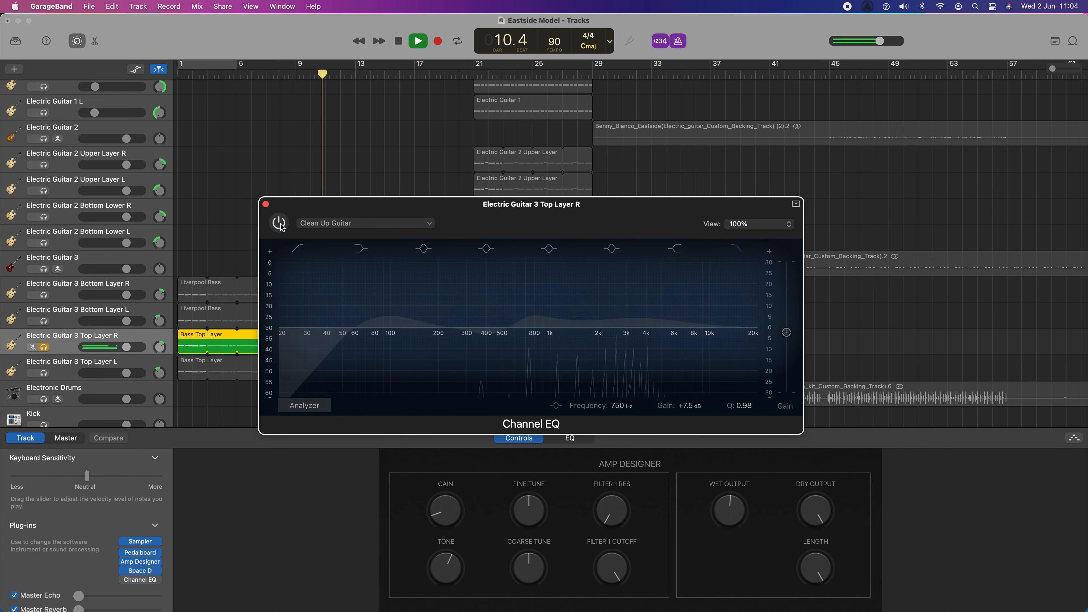
click(279, 223)
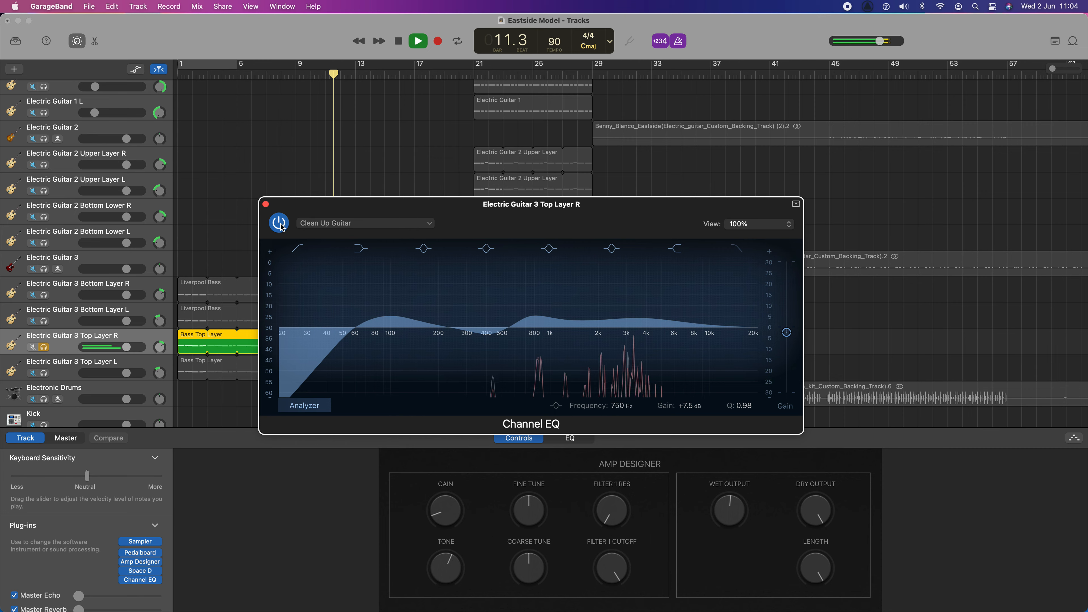
Step: Raise the EQ's 750 Hz band and boost the upper band to about +10 dB at 4080 Hz, stopping playback after listening
drag(536, 316, 539, 296)
drag(640, 318, 649, 305)
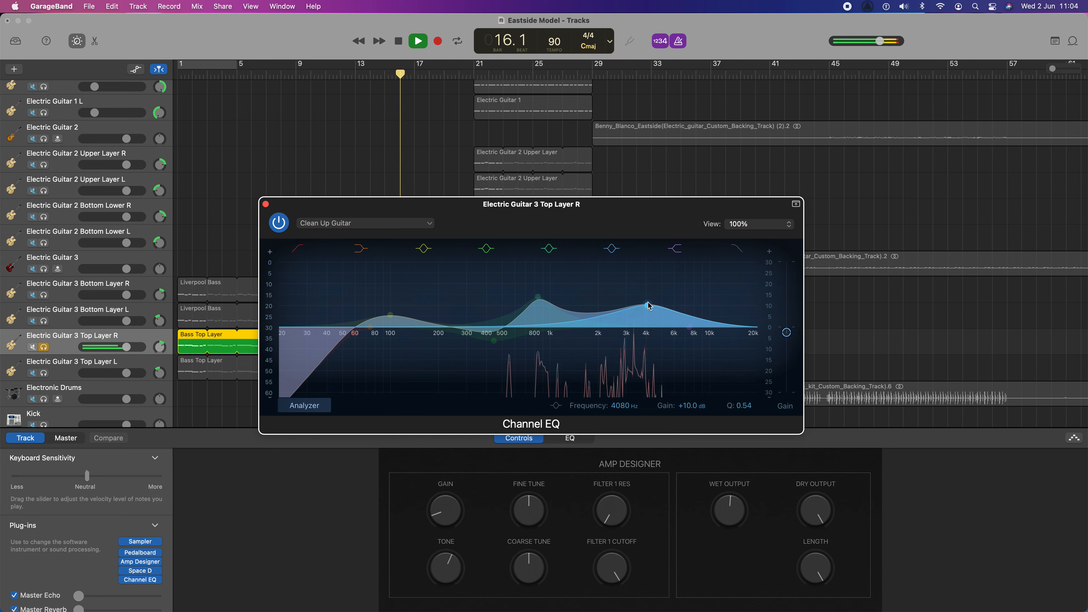
drag(620, 220, 752, 149)
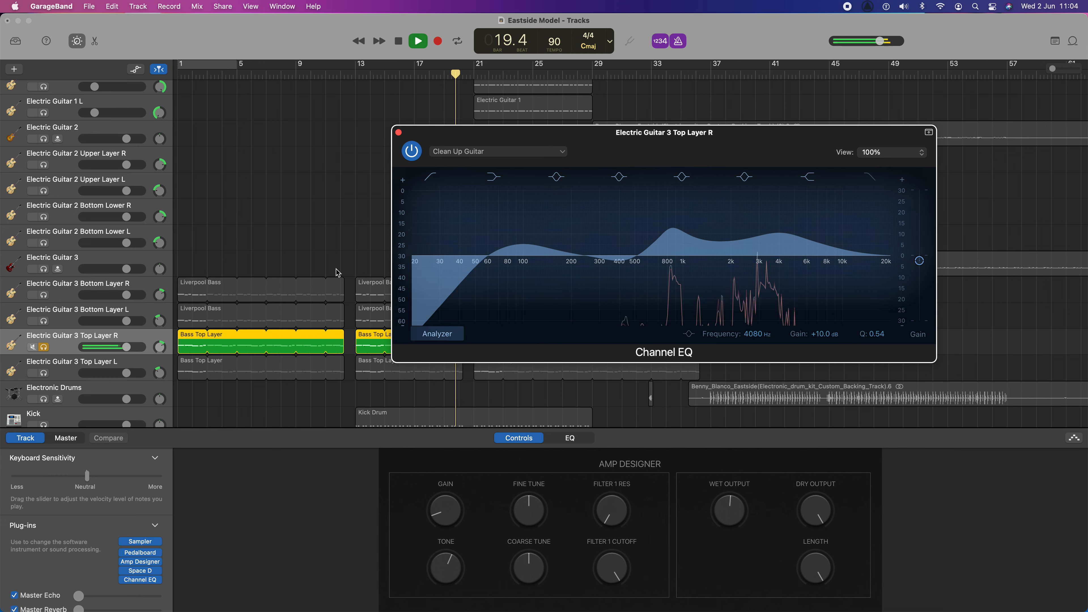
key(space)
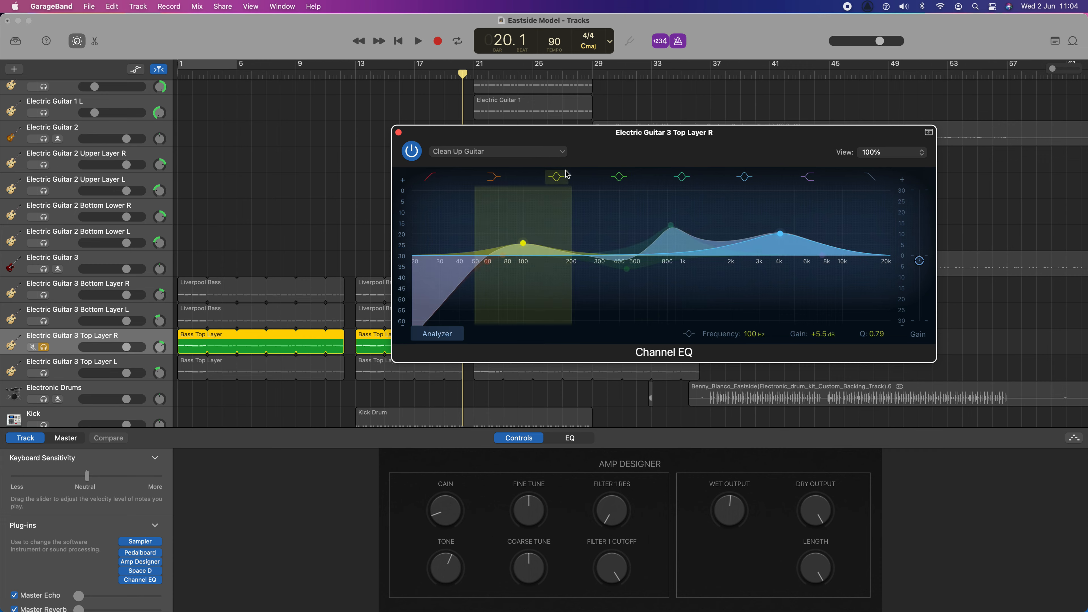
click(561, 152)
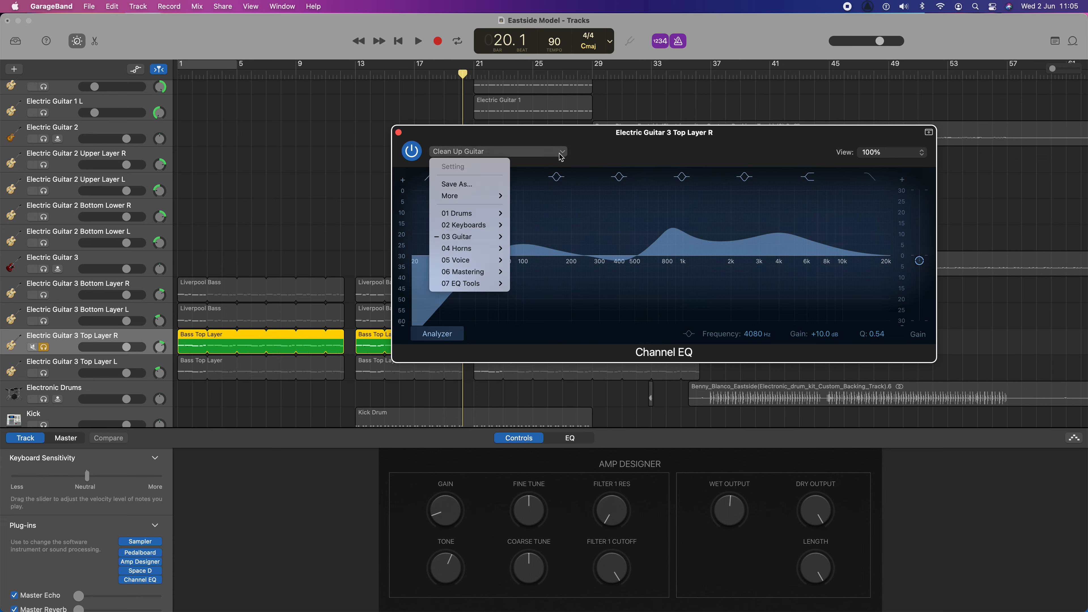
click(723, 228)
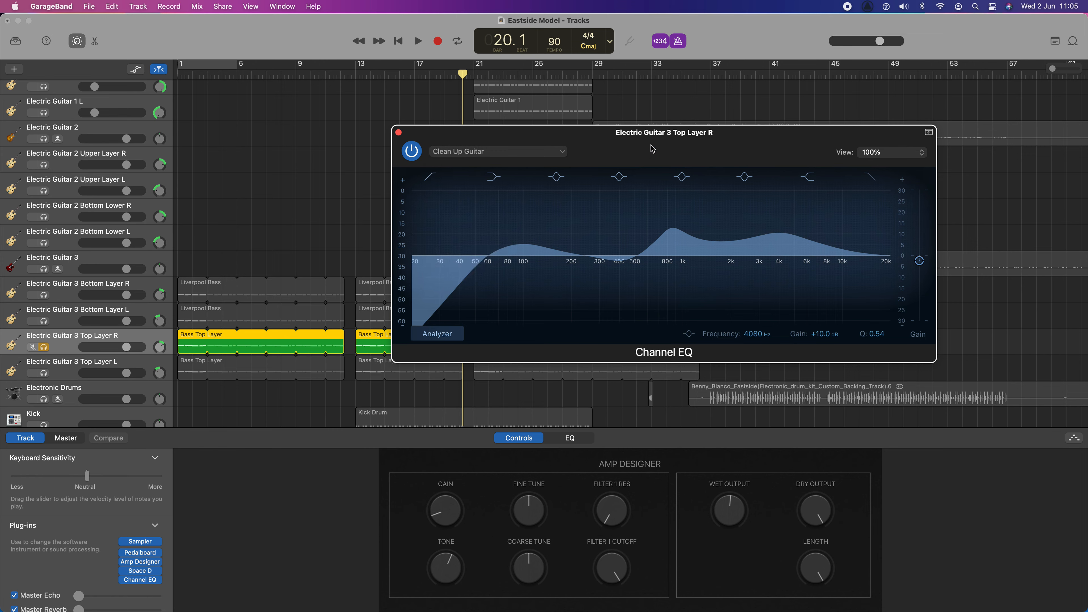
drag(641, 156, 669, 179)
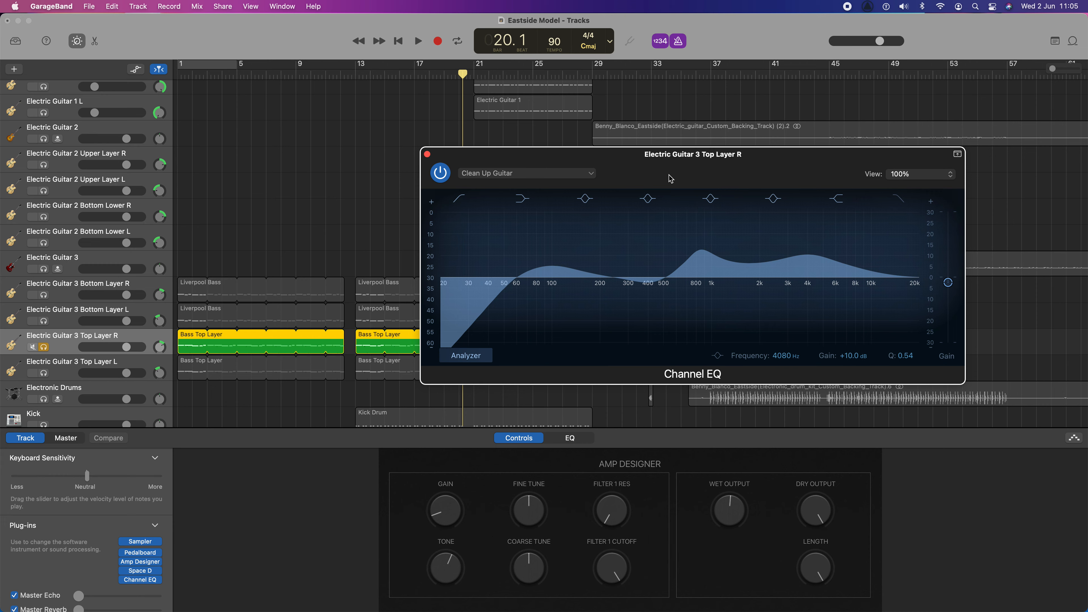
Step: Replay the guitar from the start, load the Phone Filter Notch preset from the EQ Tools group, and bypass the Channel EQ for comparison
click(357, 76)
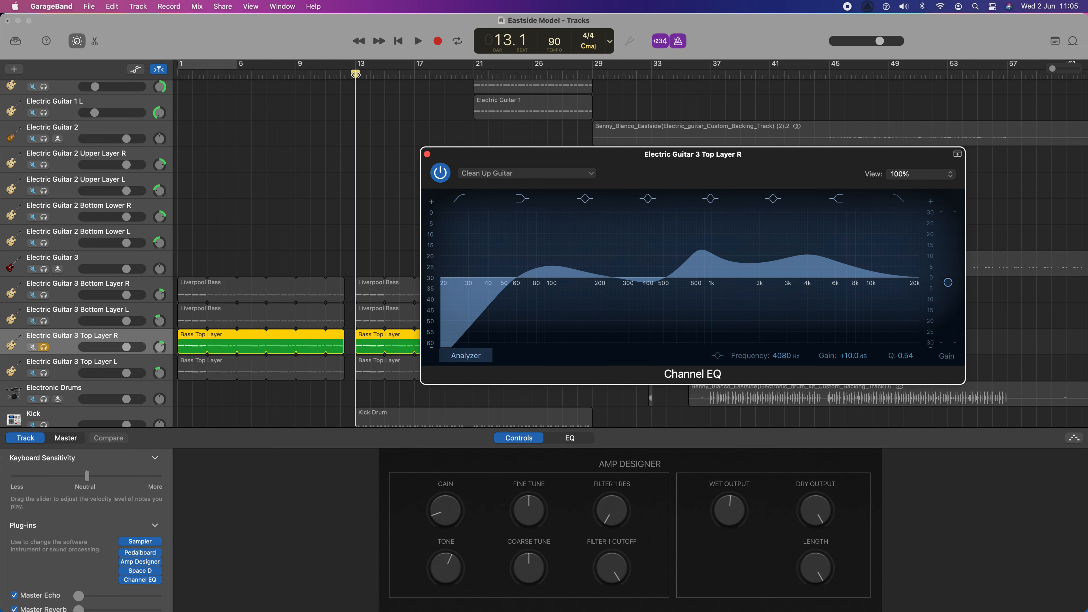
key(Return)
key(space)
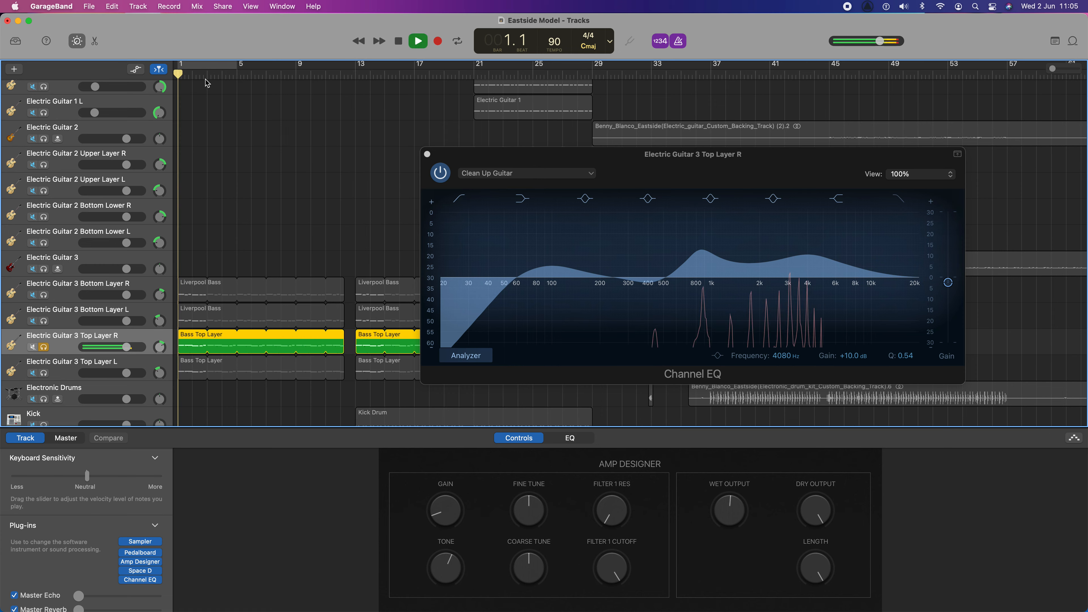
click(485, 176)
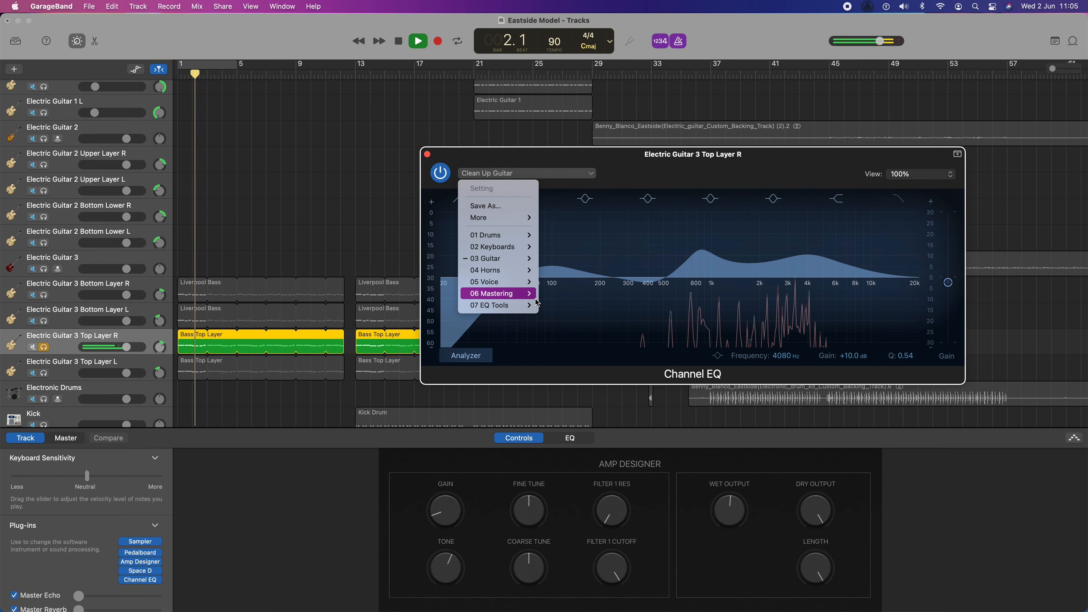
mouse_move(531, 306)
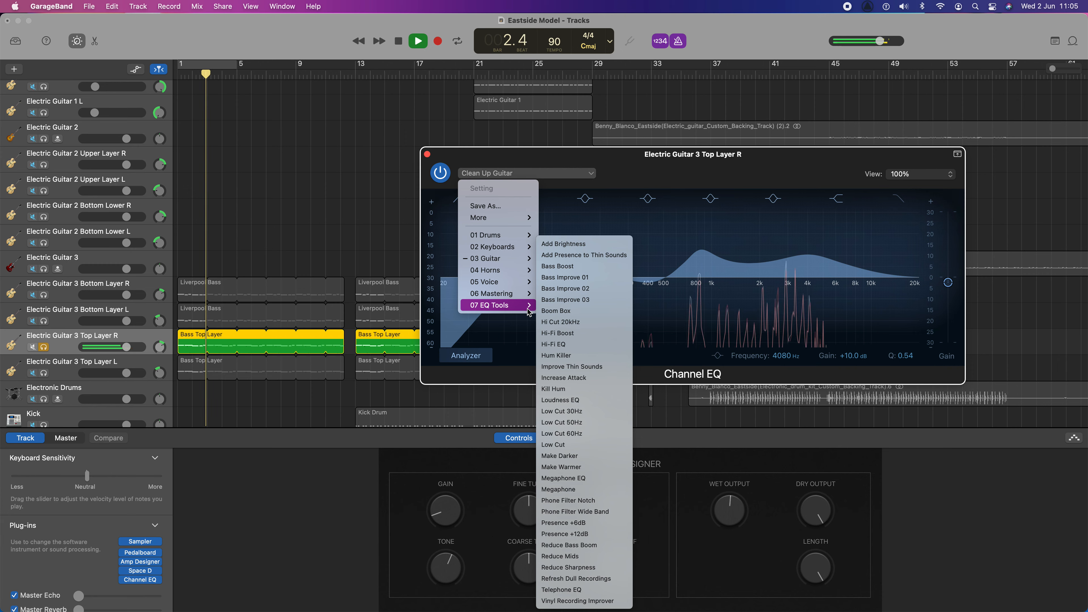
click(580, 505)
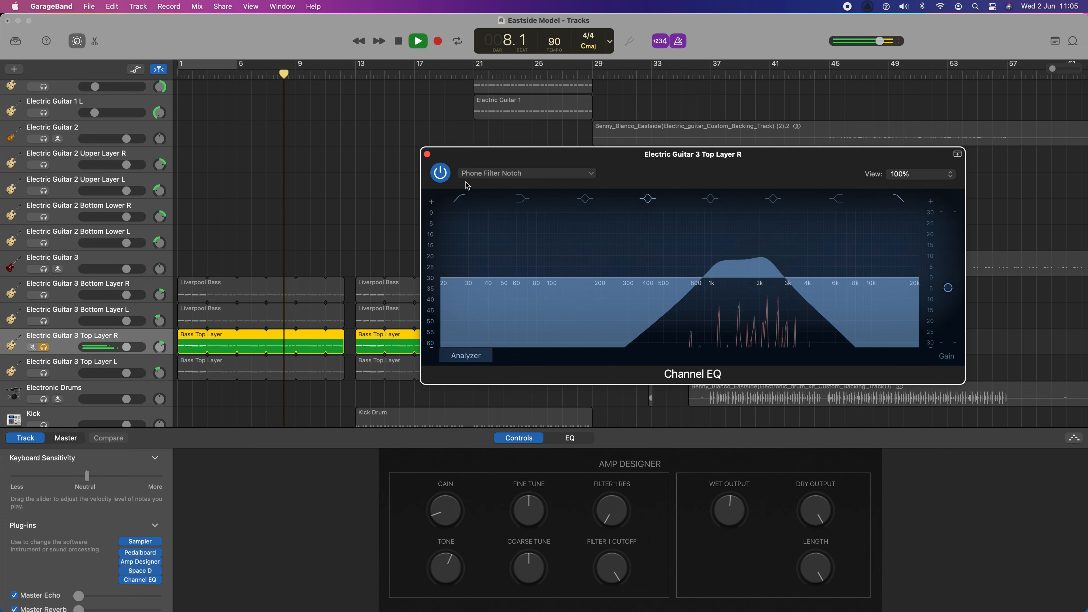
click(441, 173)
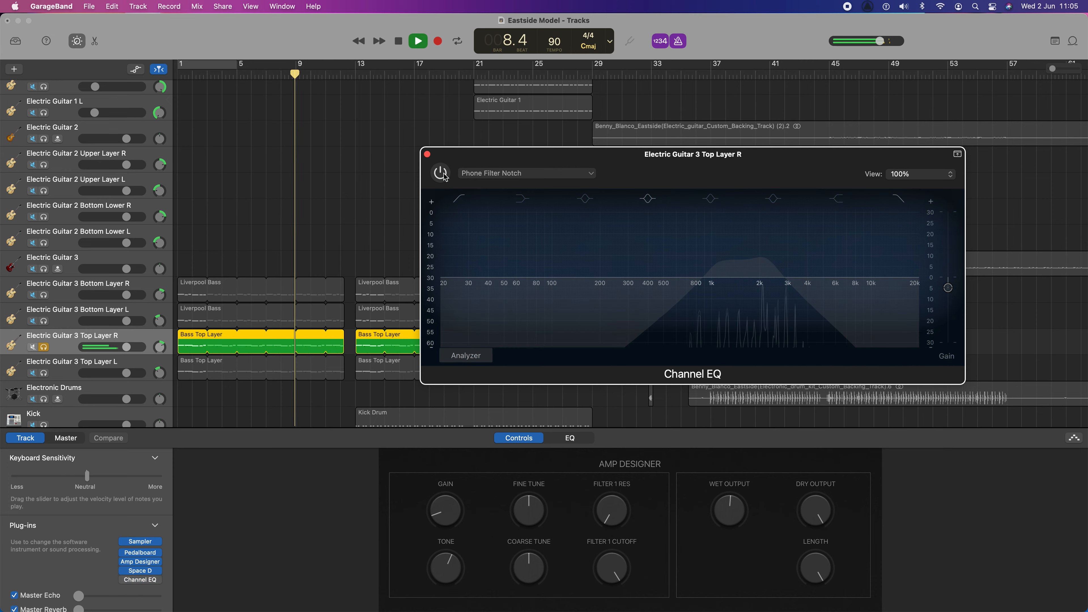
Step: Close the guitar's EQ and play the Male Lead Vocal track soloed from the start
click(427, 154)
key(space)
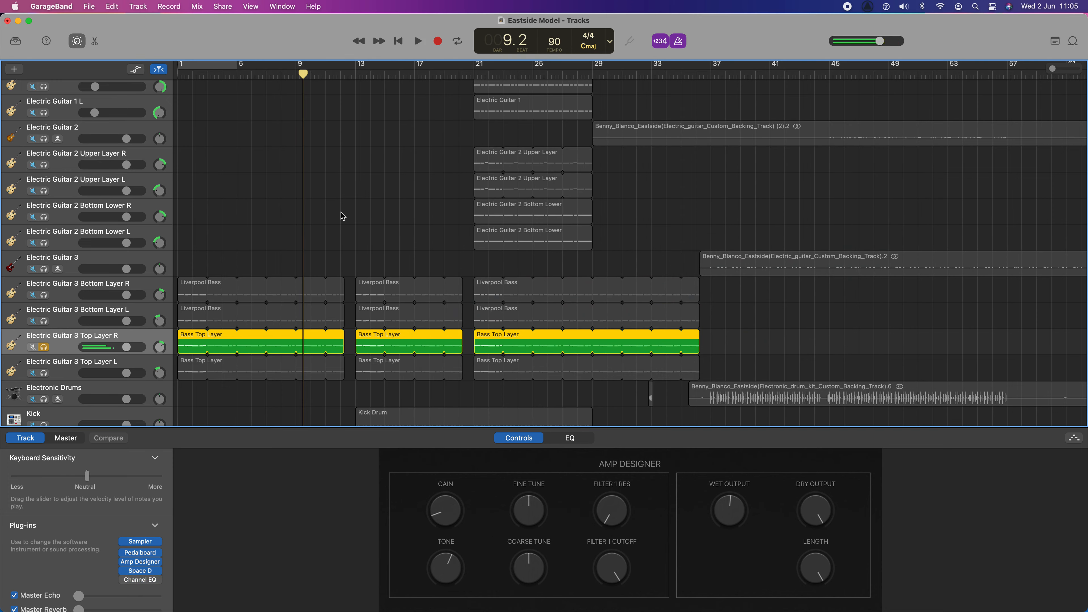
scroll(339, 216, down, 6)
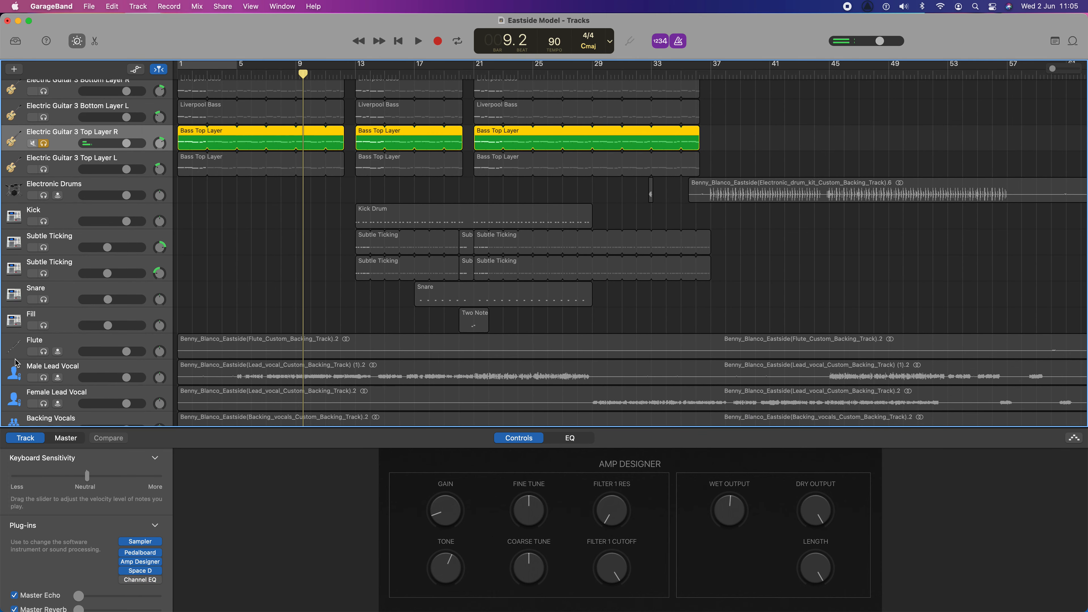
click(33, 371)
key(Return)
key(space)
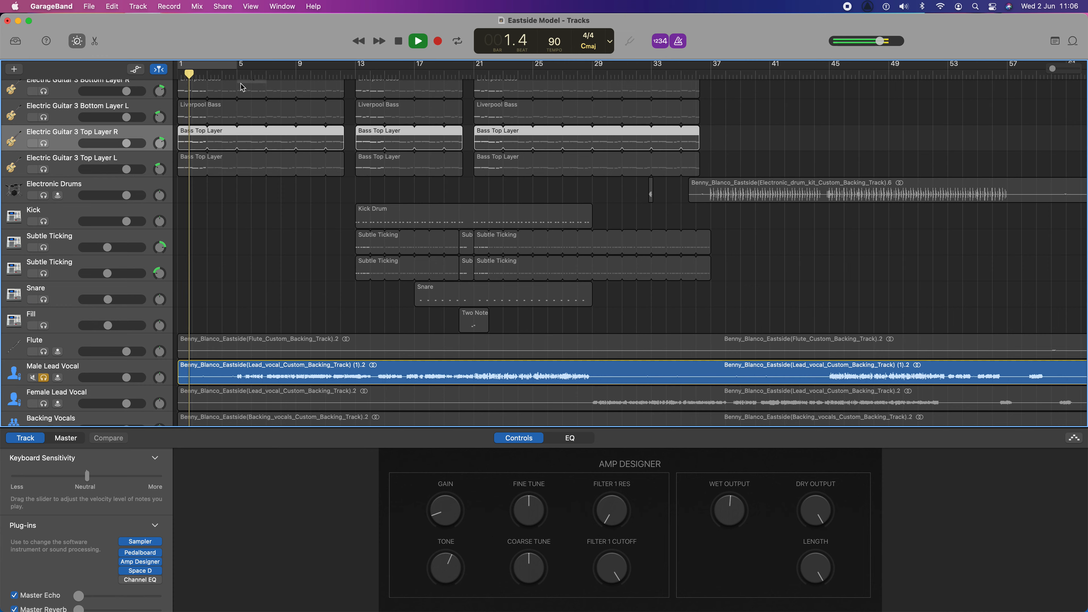
Step: Load the Phone Filter Notch preset from the EQ Tools group into the Male Lead Vocal track's Channel EQ
mouse_move(144, 585)
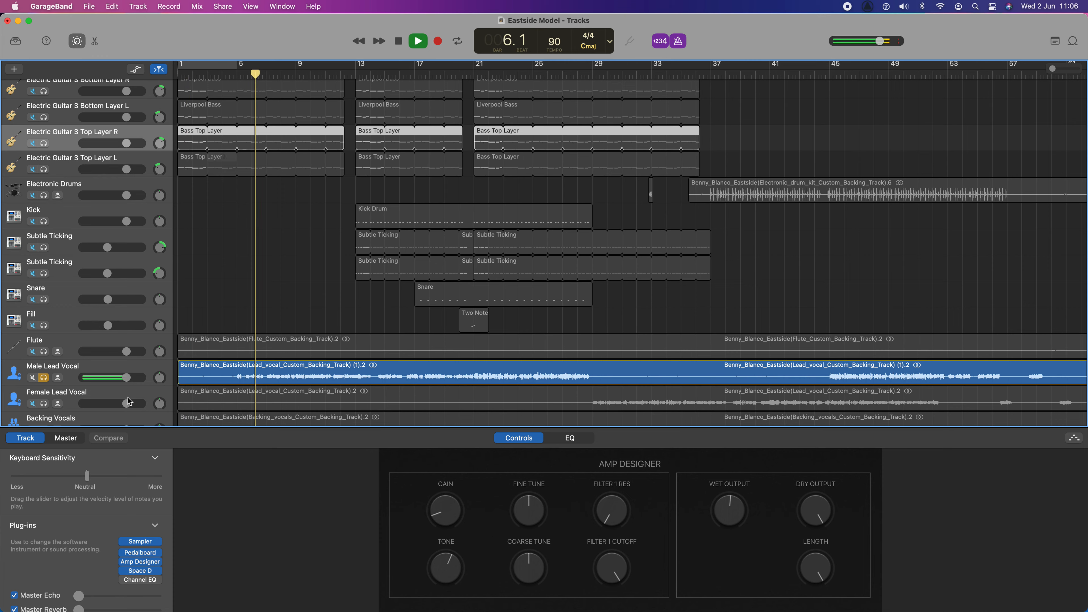
click(73, 371)
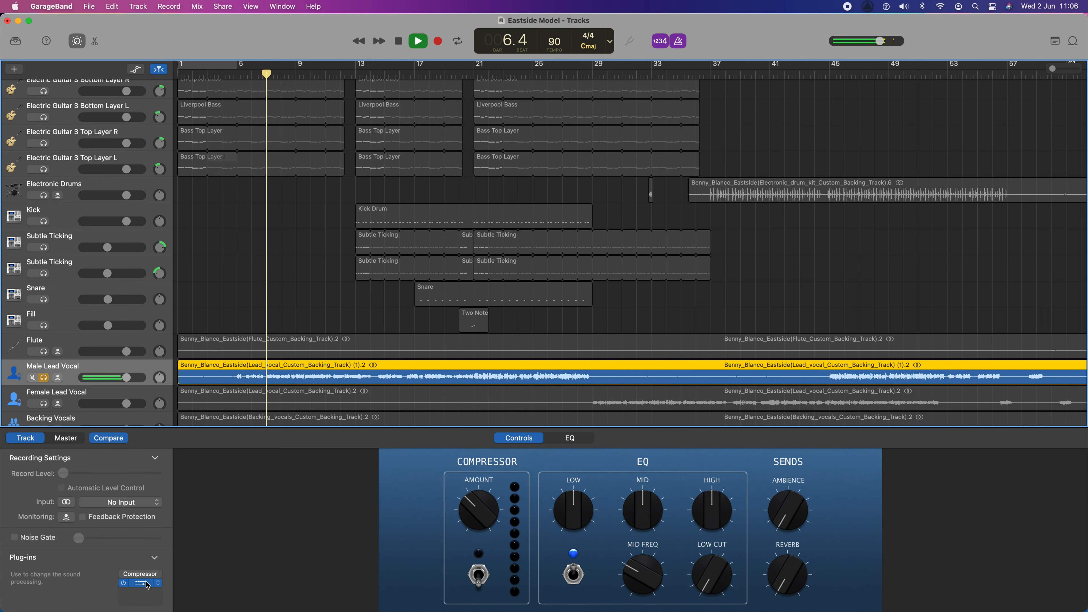
click(140, 584)
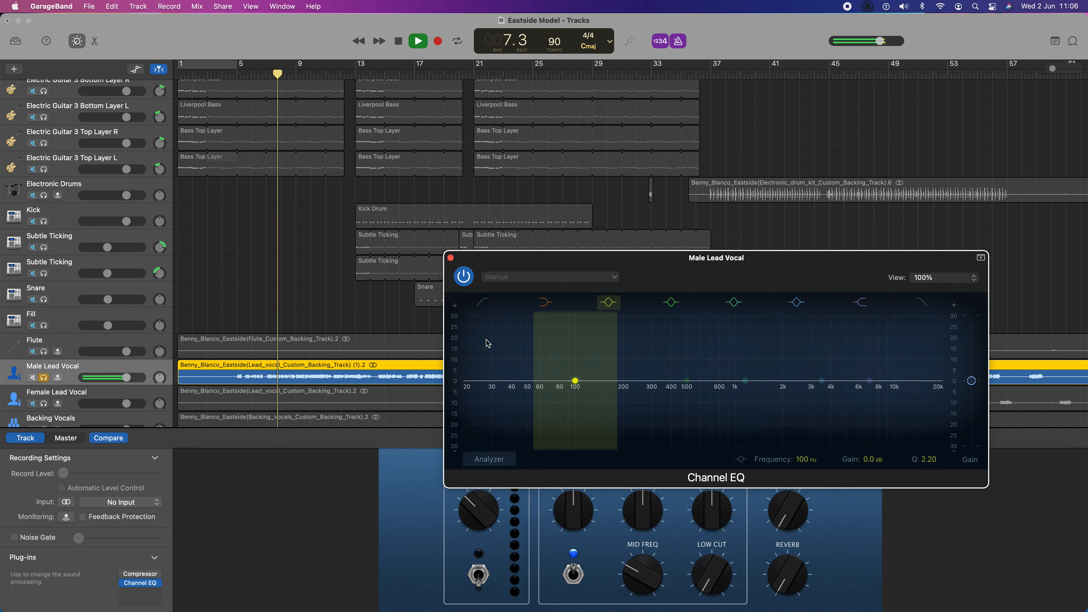
click(556, 277)
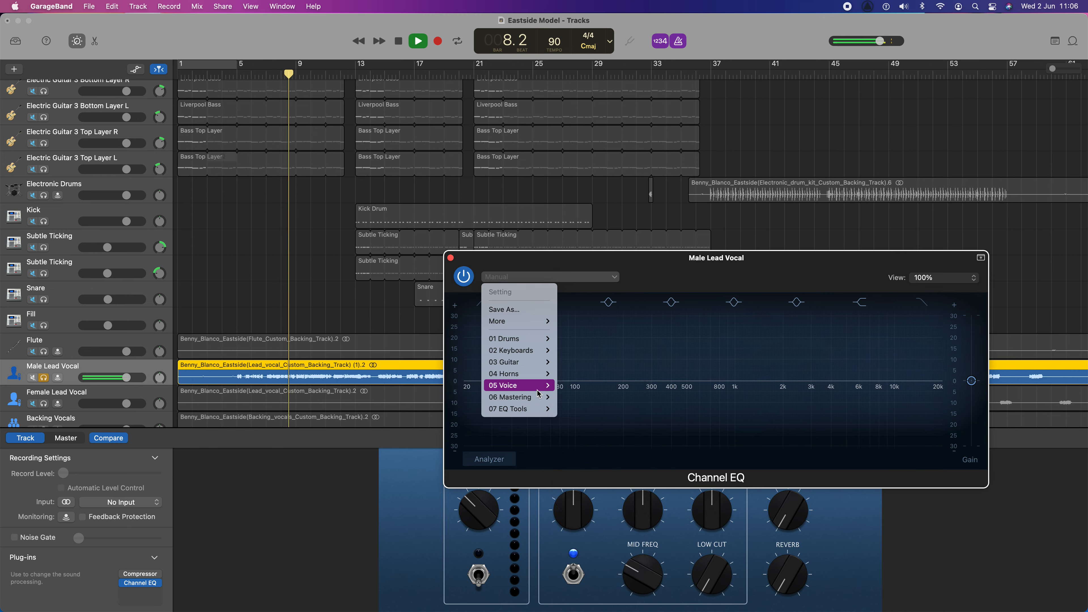
mouse_move(532, 375)
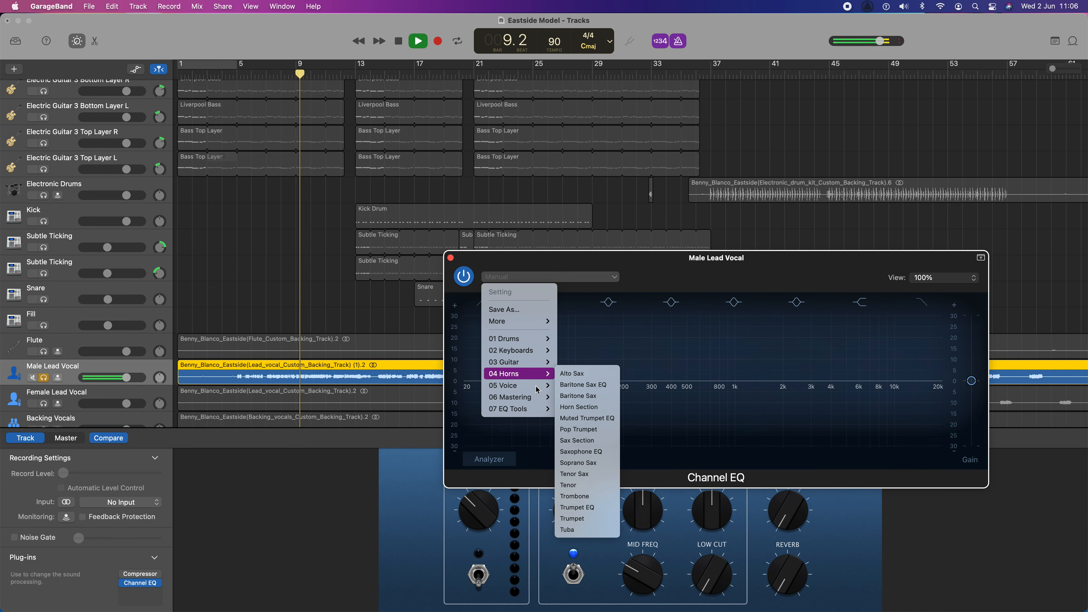
mouse_move(531, 408)
click(608, 500)
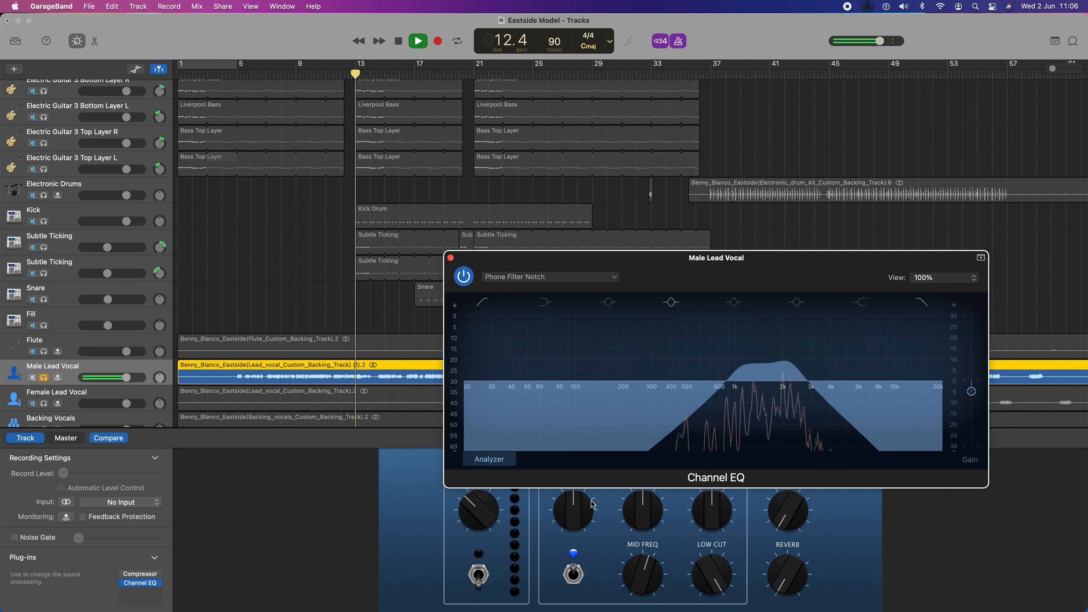
Step: Bypass the Male Lead Vocal's Channel EQ, close its window, and briefly play the vocal without the effect
key(space)
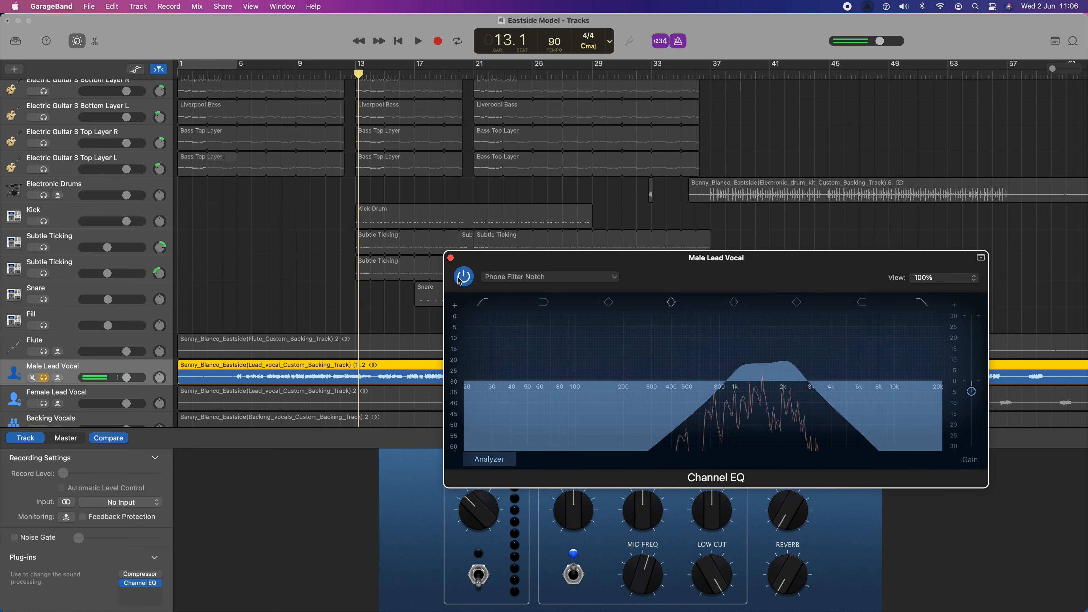
click(463, 277)
click(451, 258)
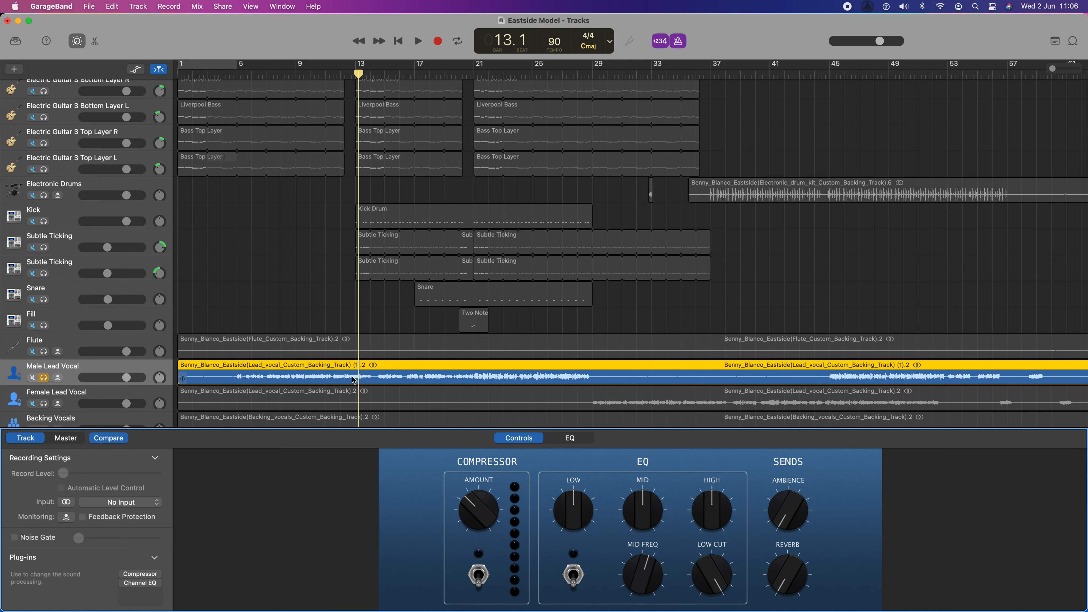
key(space)
key(space)
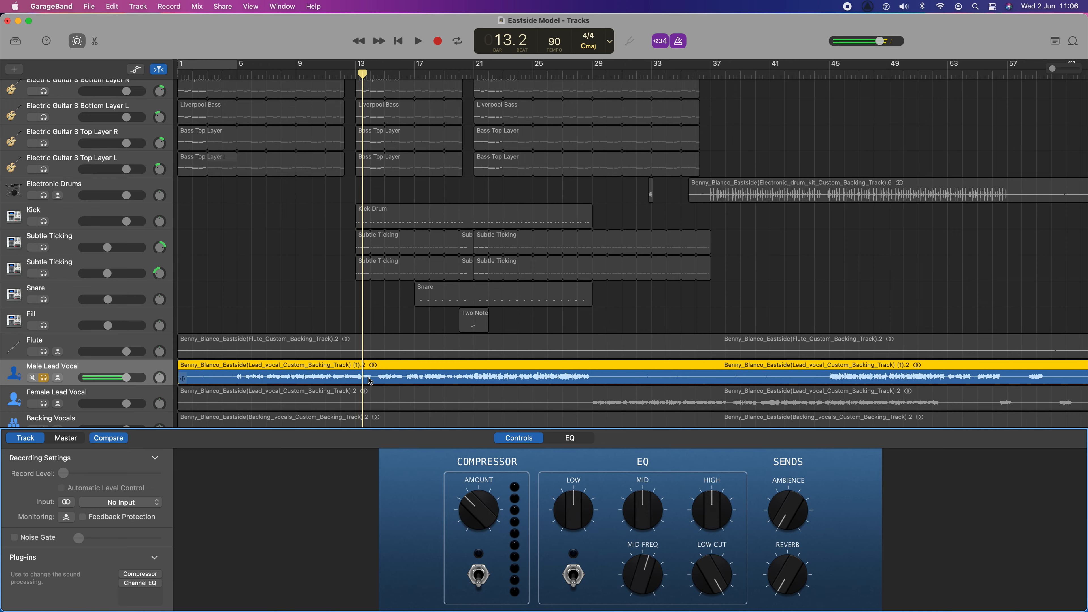
Step: Load the Acoustic Guitar Improve 01 preset into Electric Guitar 3 Top Layer R's Channel EQ and switch the EQ back on
scroll(286, 370, up, 10)
scroll(286, 368, down, 3)
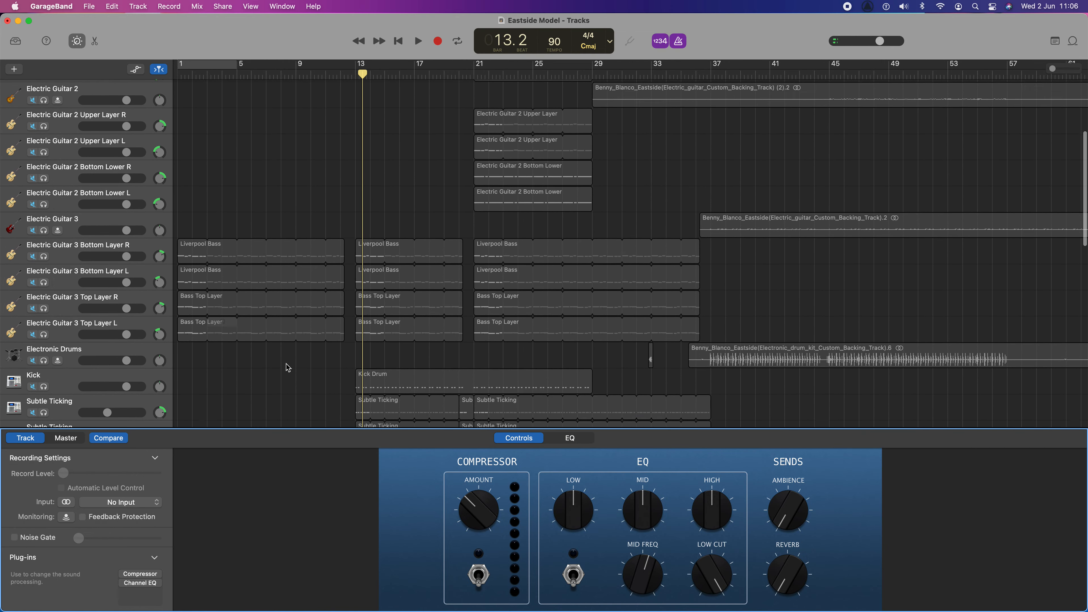
scroll(288, 368, down, 5)
scroll(287, 368, up, 4)
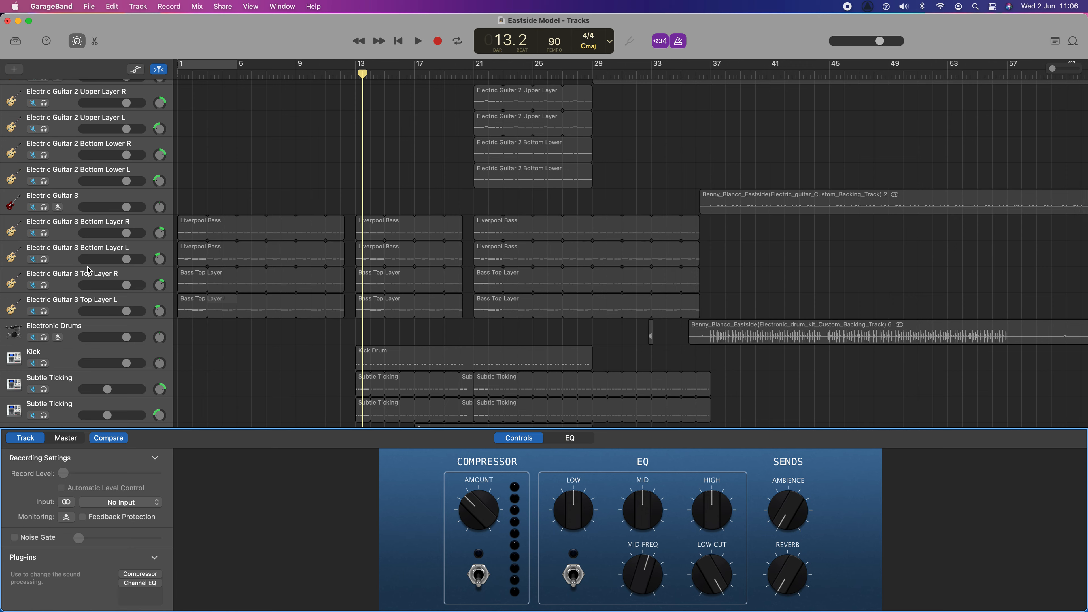
click(68, 253)
click(71, 279)
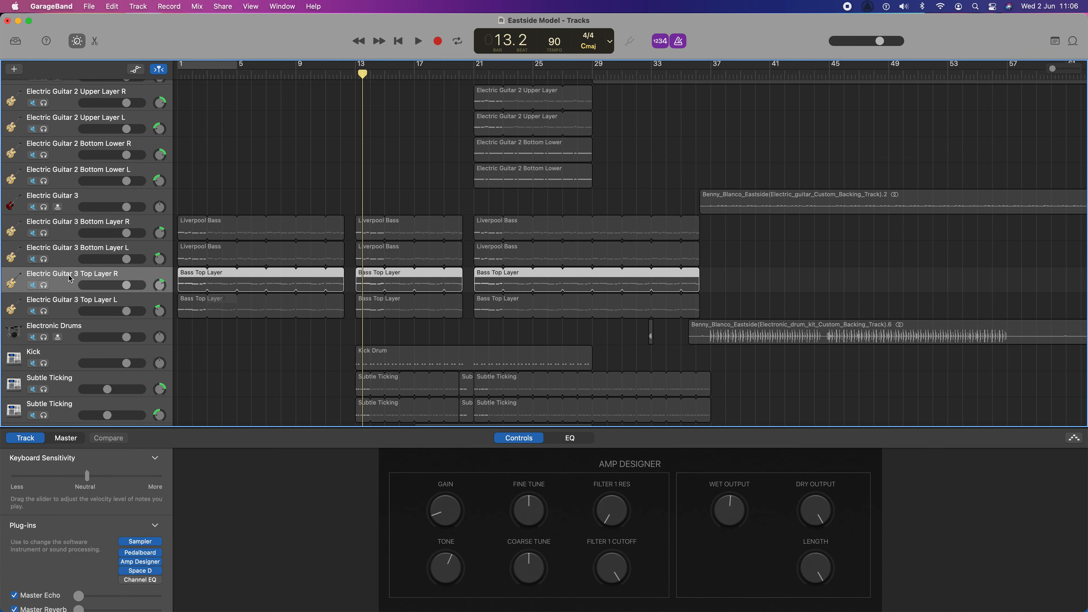
click(138, 581)
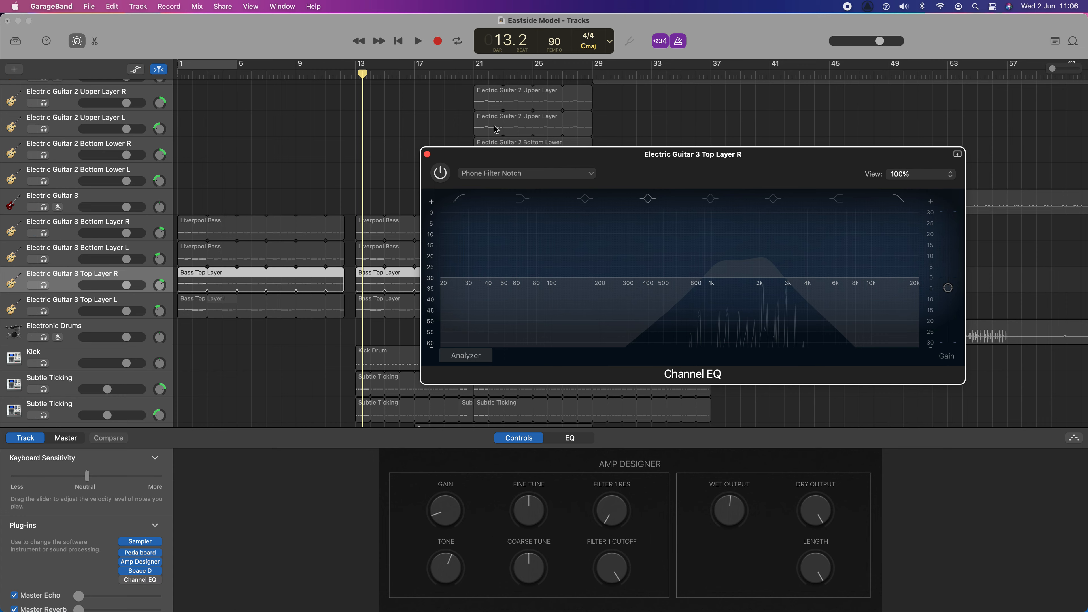
click(507, 174)
mouse_move(519, 235)
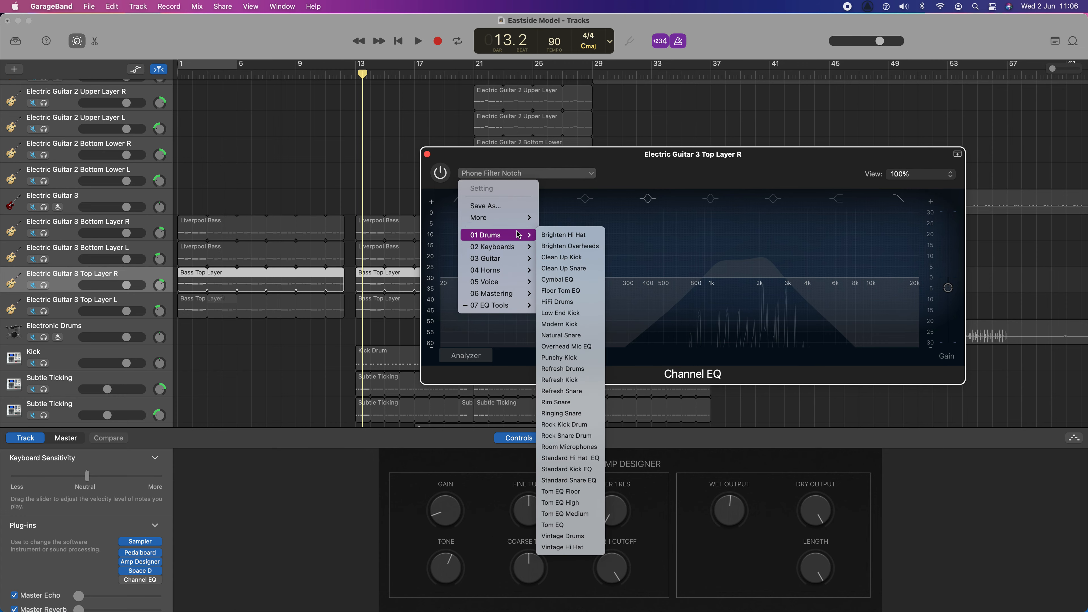
mouse_move(522, 266)
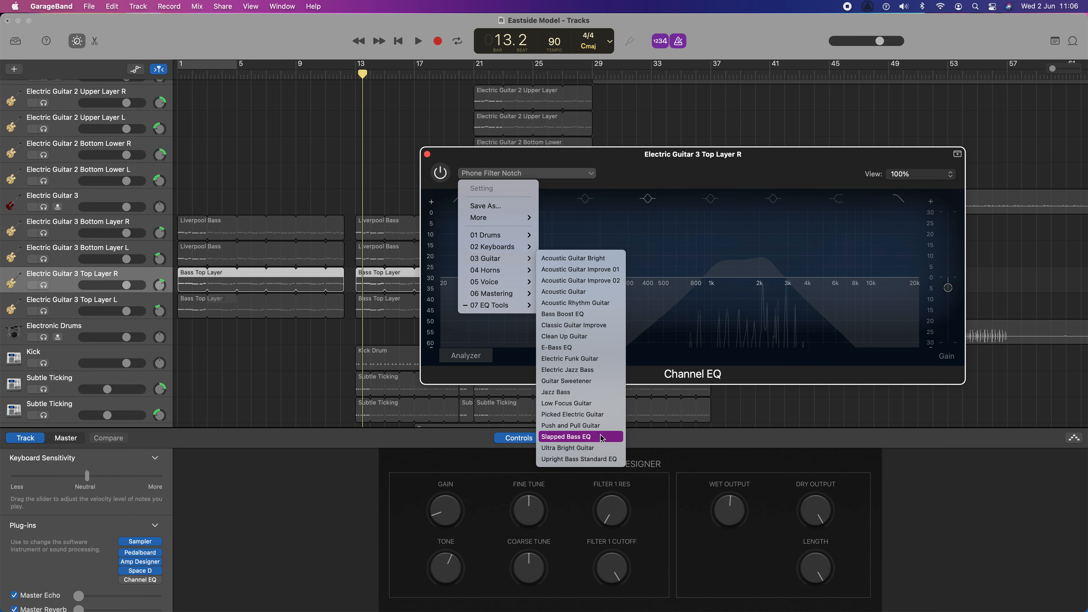
click(581, 269)
click(440, 173)
Step: Start playback and solo the Electric Guitar 3 Top Layer R track to hear the EQ preset
key(space)
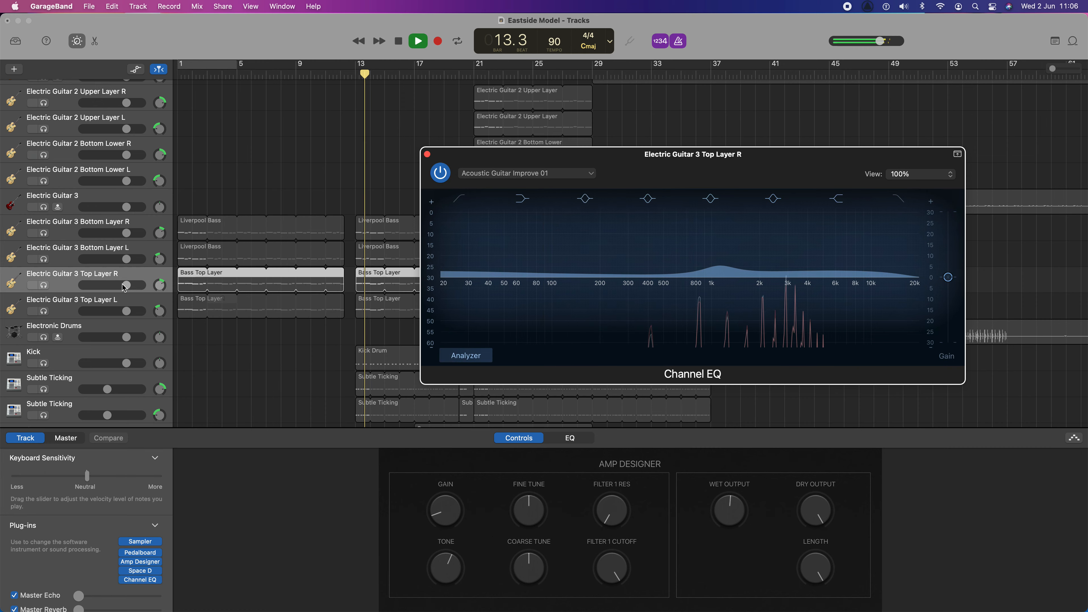
click(43, 285)
scroll(45, 283, down, 10)
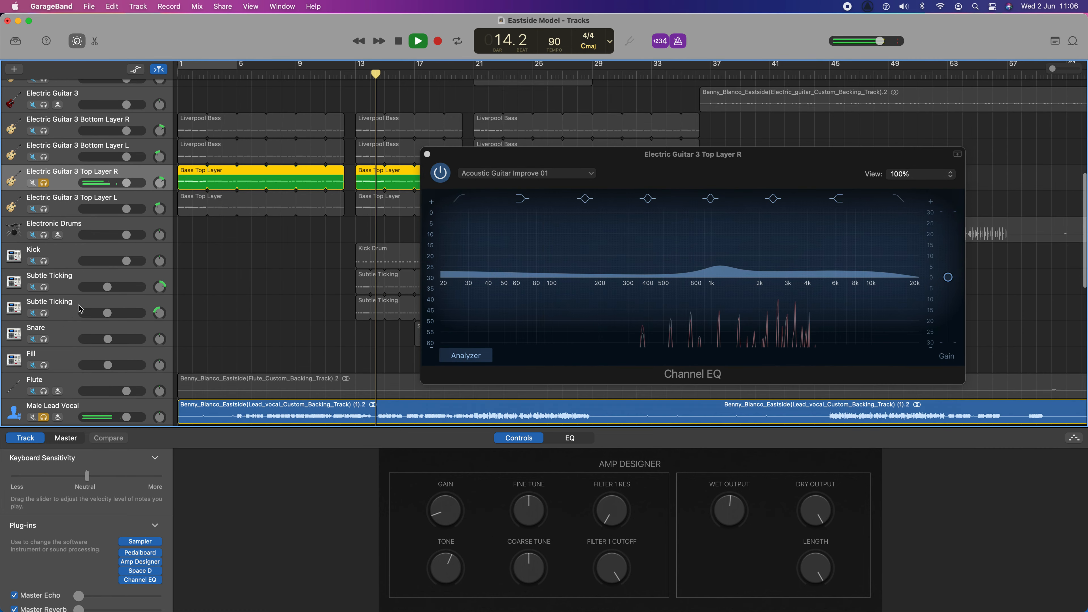
scroll(45, 248, up, 10)
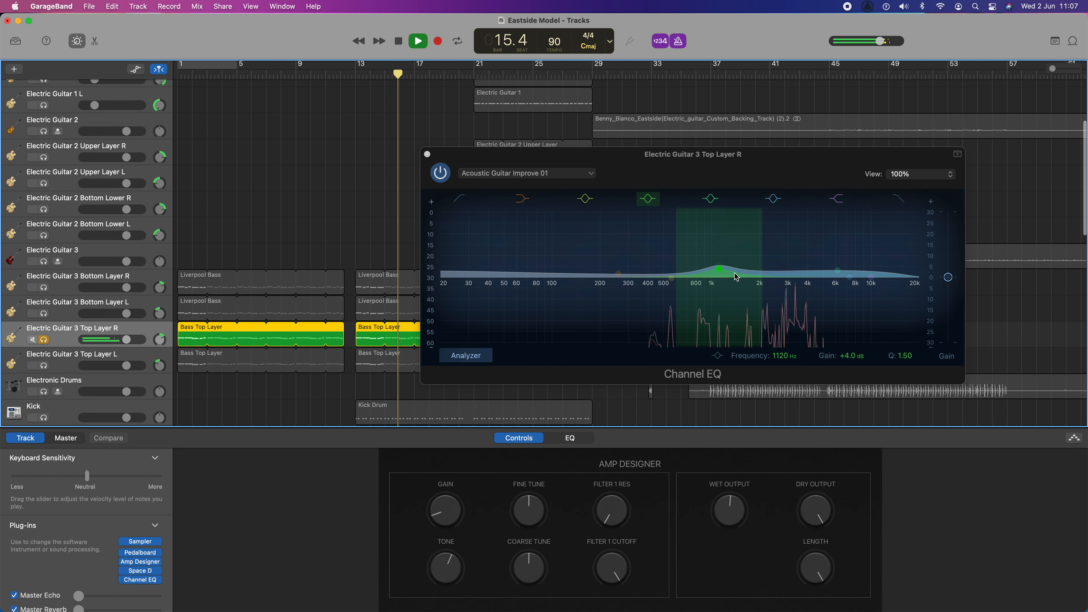
Step: Boost the Channel EQ's 1120 Hz band, raise the 6250 Hz band to about +7.8 dB, and stop playback
drag(721, 267, 722, 243)
drag(837, 270, 838, 260)
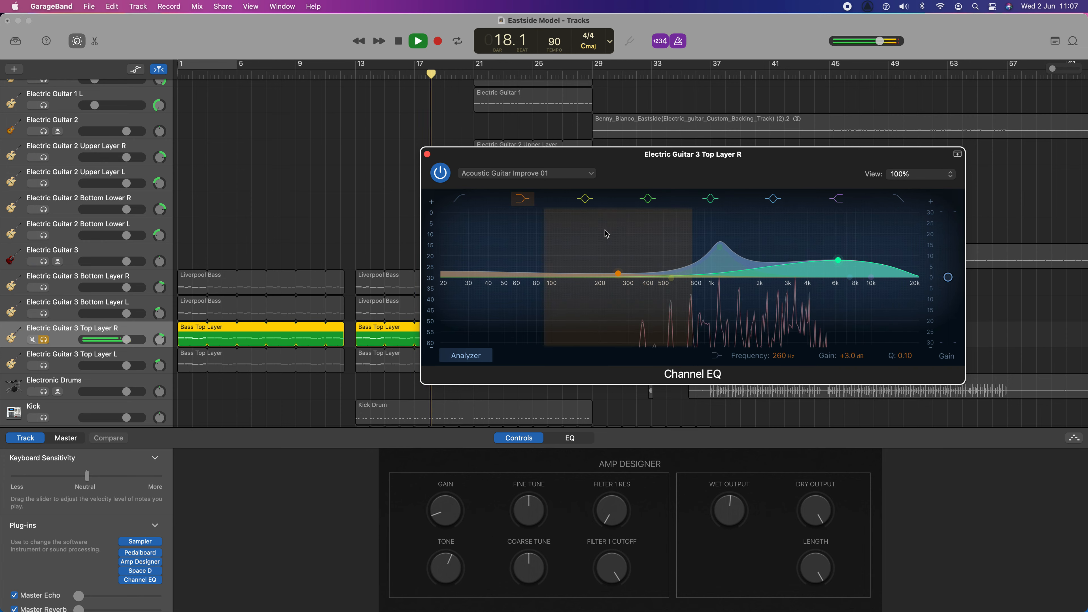
key(space)
Step: Move the Channel EQ window up over the arrangement and look through its preset categories without choosing one
drag(661, 168, 711, 124)
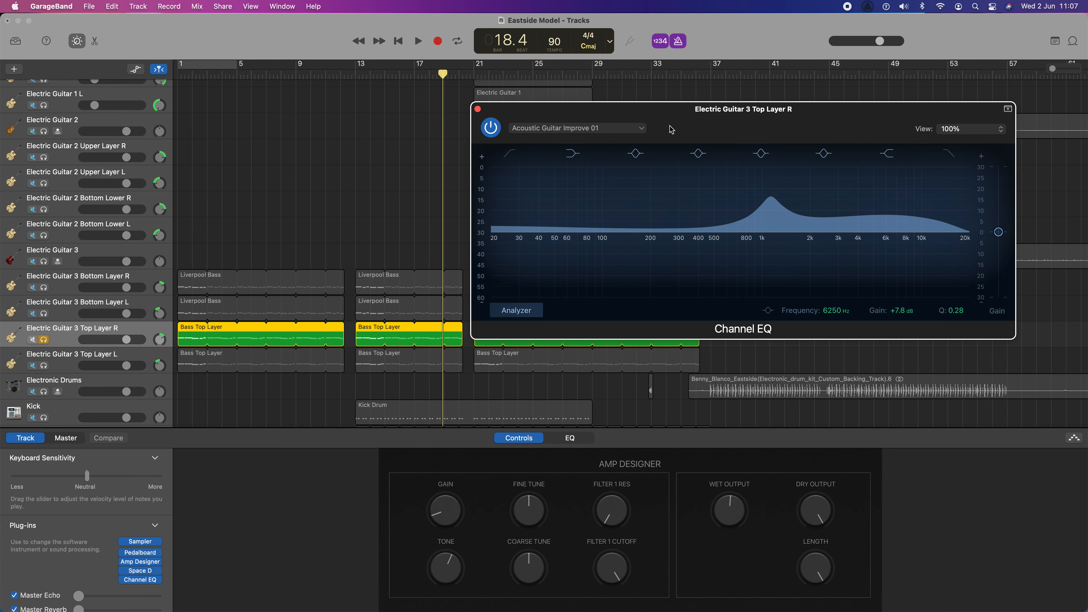
click(619, 132)
mouse_move(557, 195)
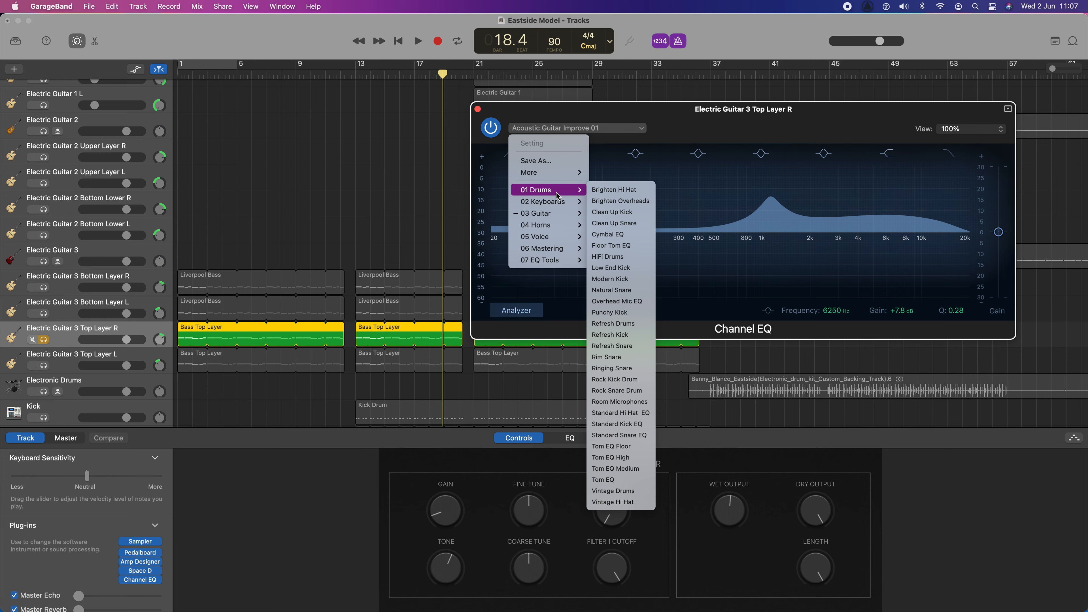
click(681, 129)
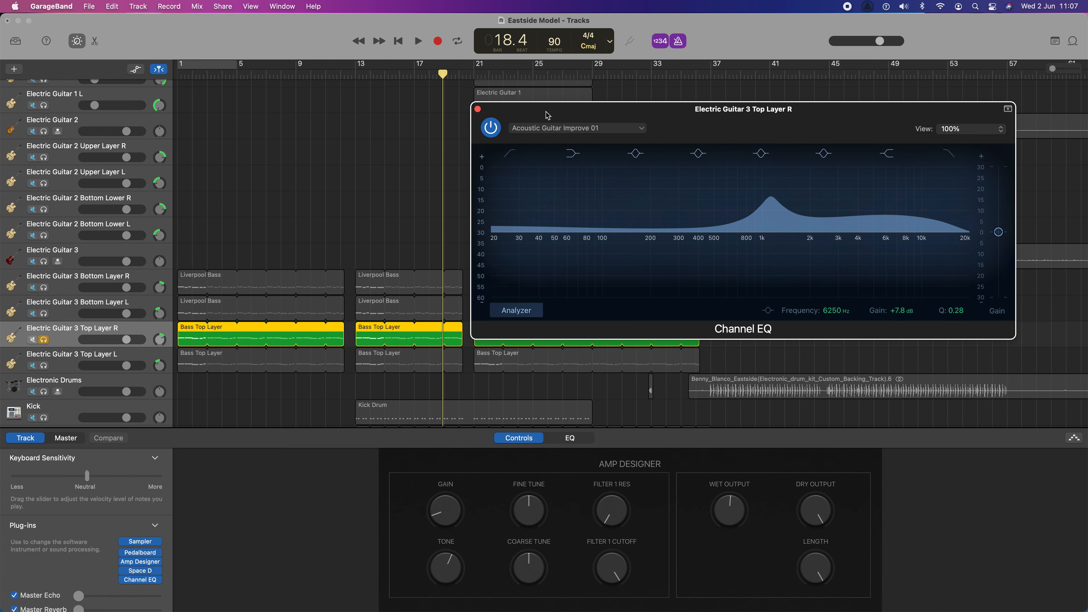
Step: Put the GarageBand windows away and duplicate slides 39 and 40 in the Google Slides presentation
click(17, 21)
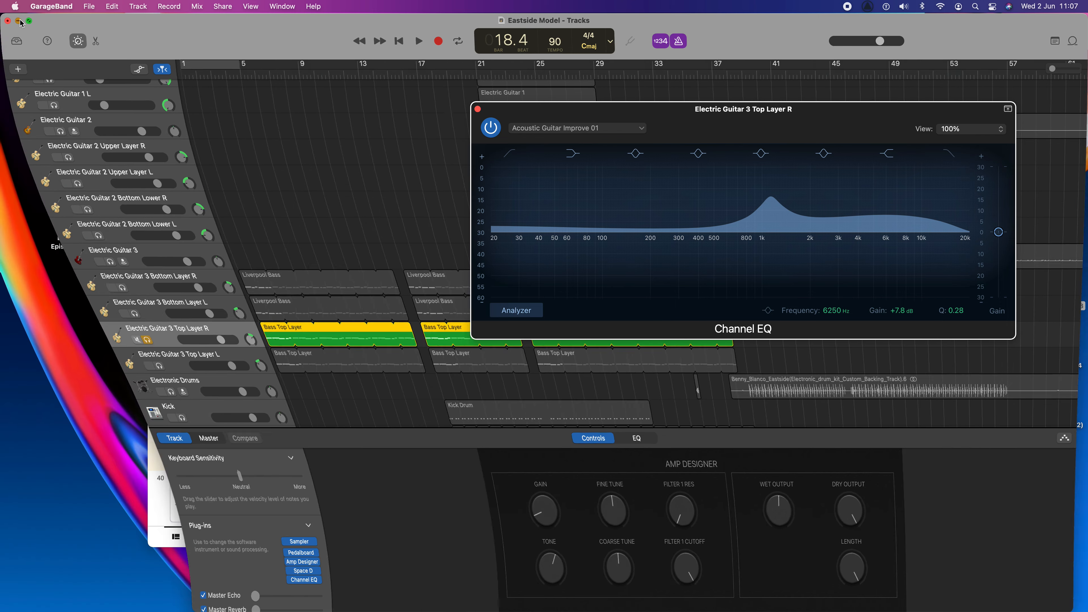
click(478, 110)
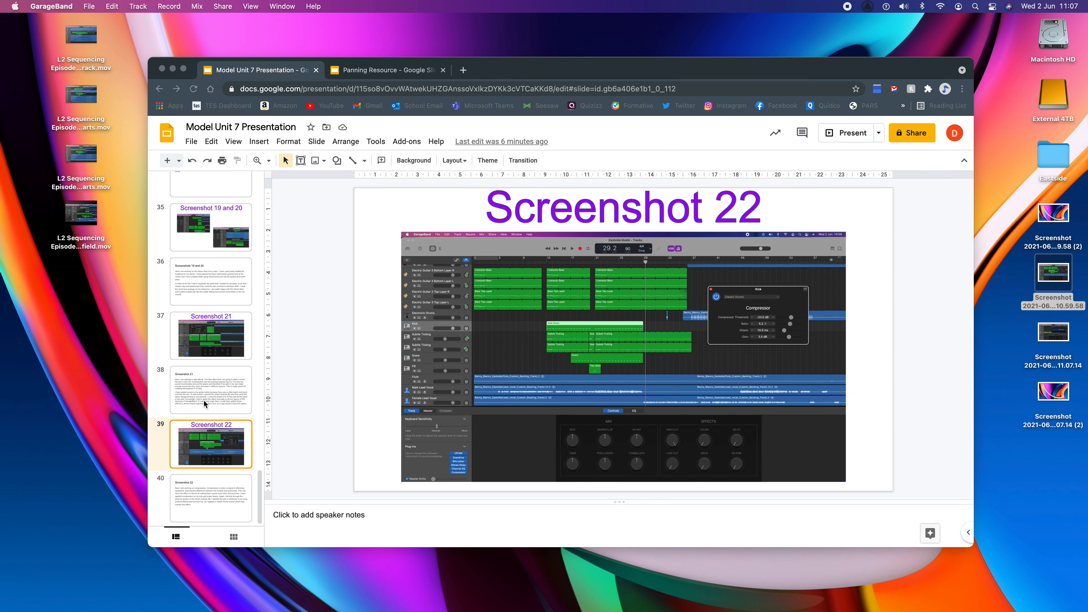
click(204, 504)
click(204, 504)
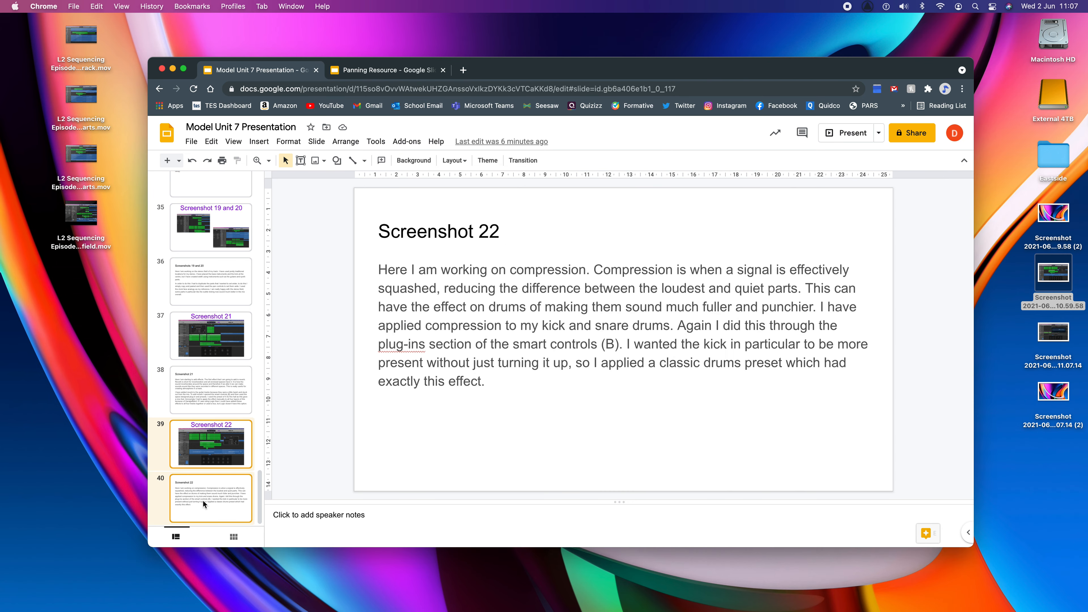
right_click(204, 503)
click(249, 312)
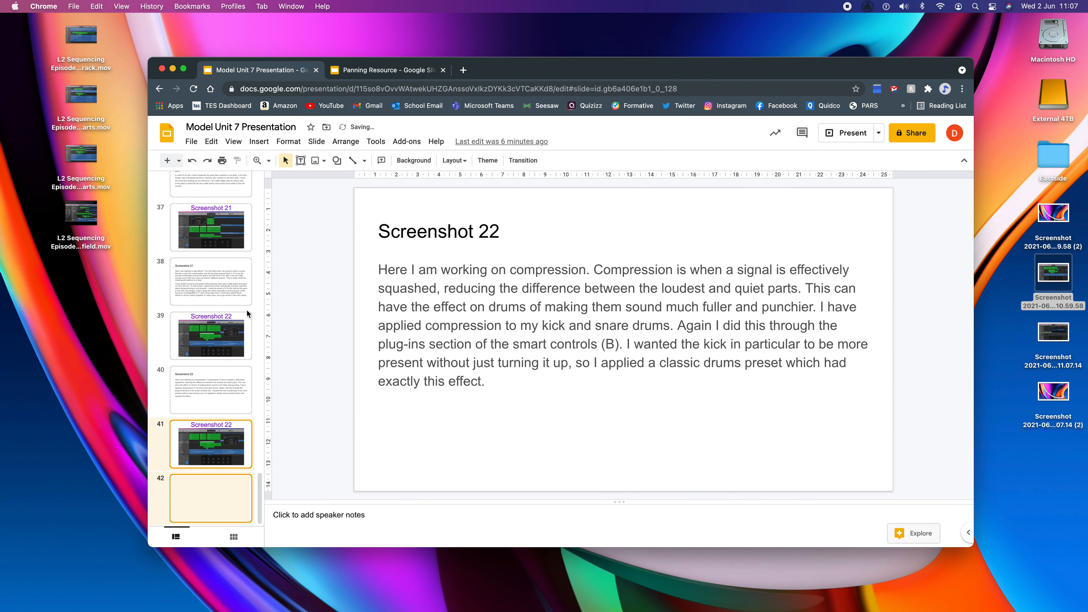
Step: Change the word art title on slide 41 to "Screenshot 23"
click(219, 454)
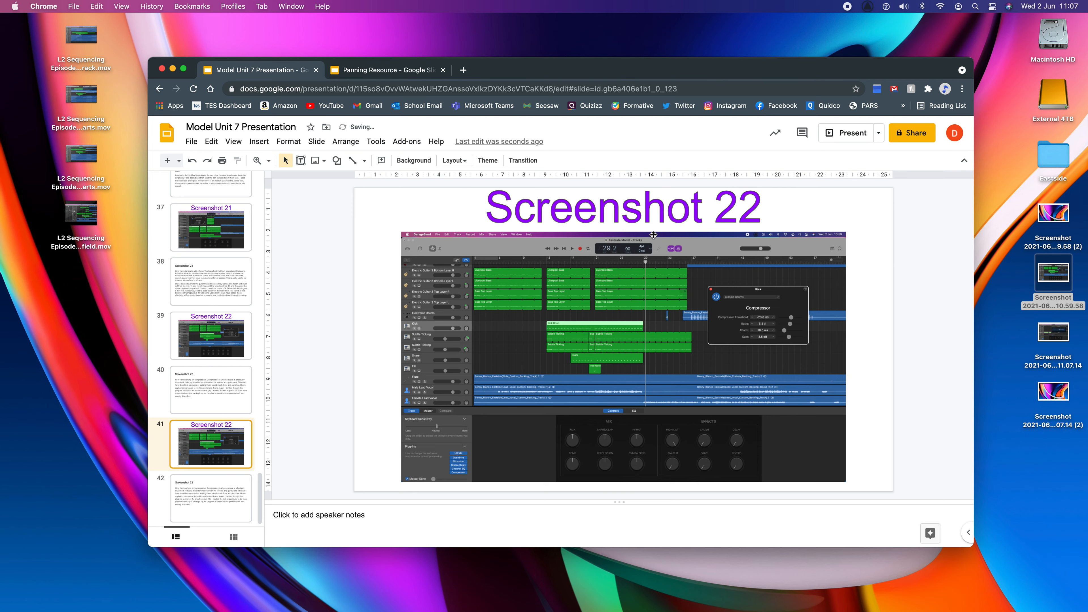
click(745, 205)
click(551, 243)
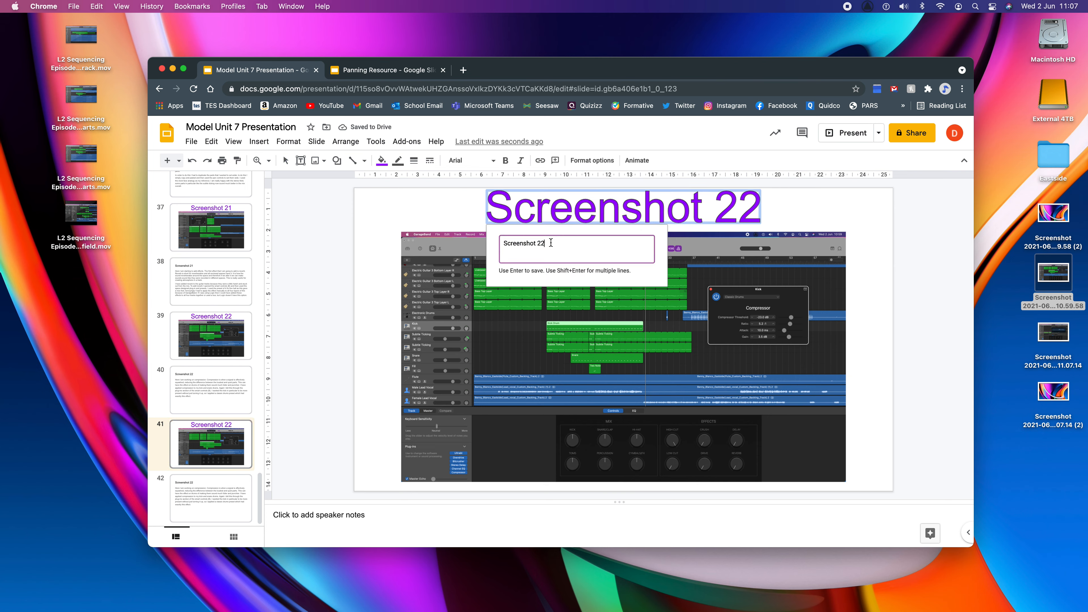
key(BackSpace)
text(3)
key(Return)
Step: Replace the compressor image on slide 41 with the 11.07.14 desktop screenshot of the Channel EQ
click(678, 285)
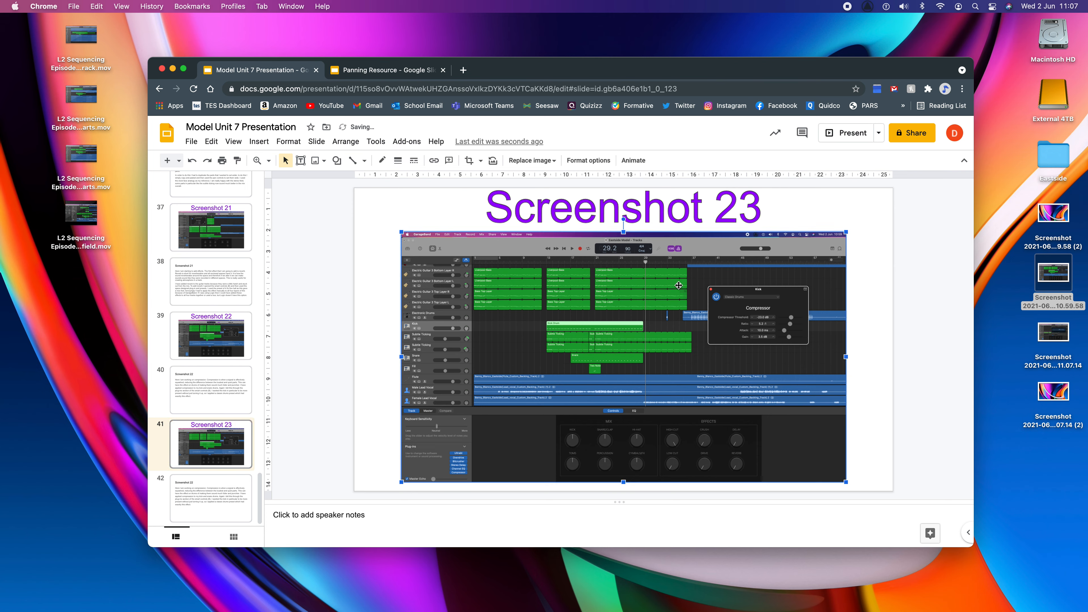
key(BackSpace)
drag(1056, 336, 697, 326)
right_click(654, 314)
mouse_move(801, 345)
click(850, 350)
Step: Change the title of the text slide 42 to "Screenshot 23"
click(211, 492)
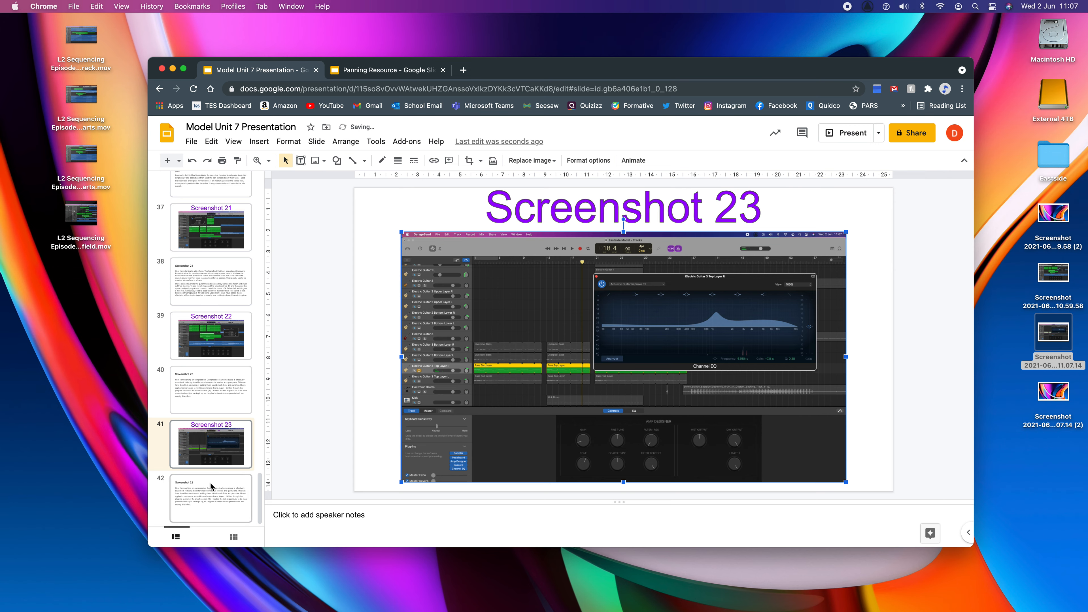
drag(485, 377, 445, 326)
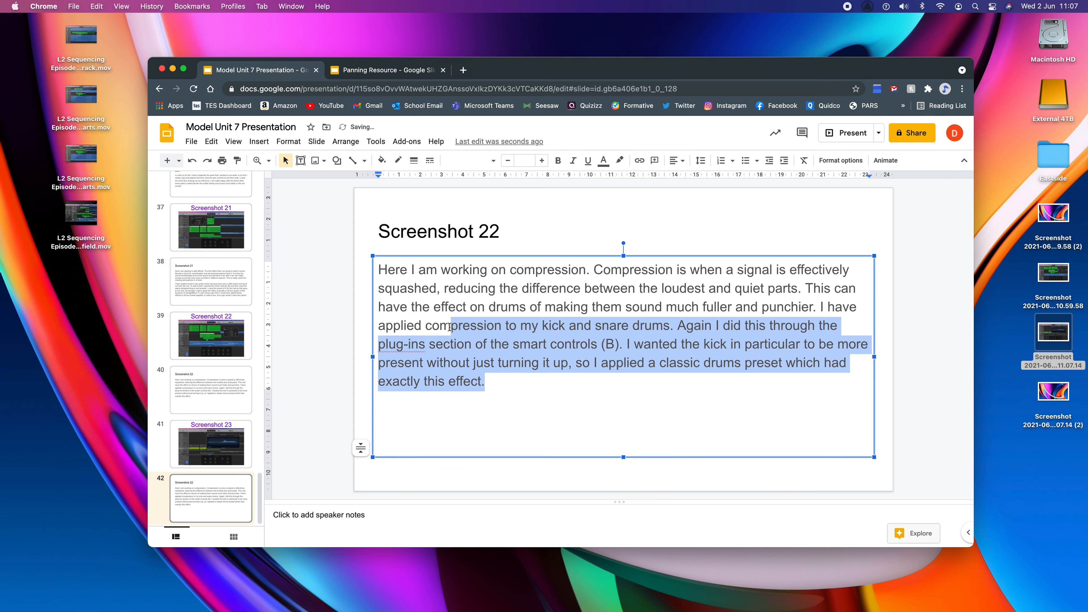
click(495, 231)
key(BackSpace)
text(3)
Step: Replace the compression text on slide 42 with a new description beginning "I have also added EQ"
drag(485, 378, 379, 271)
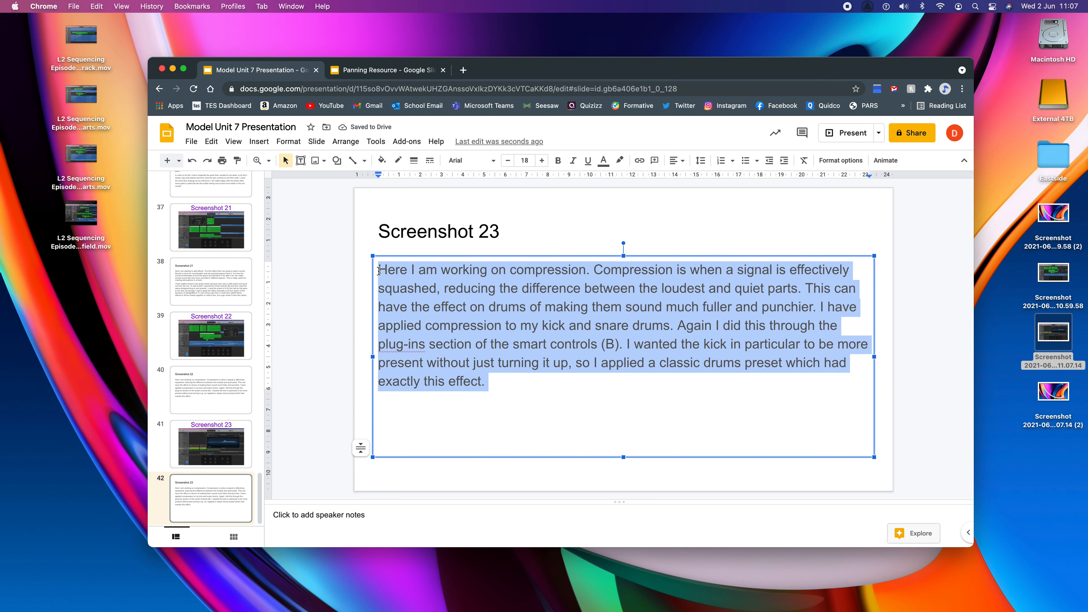
key(BackSpace)
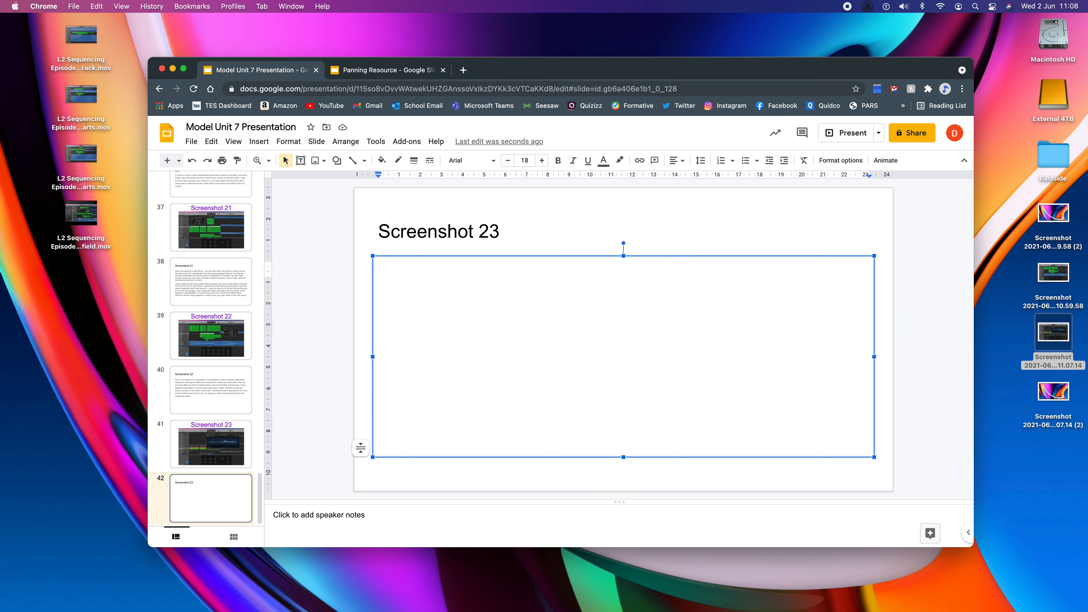
text(I have also added EQ)
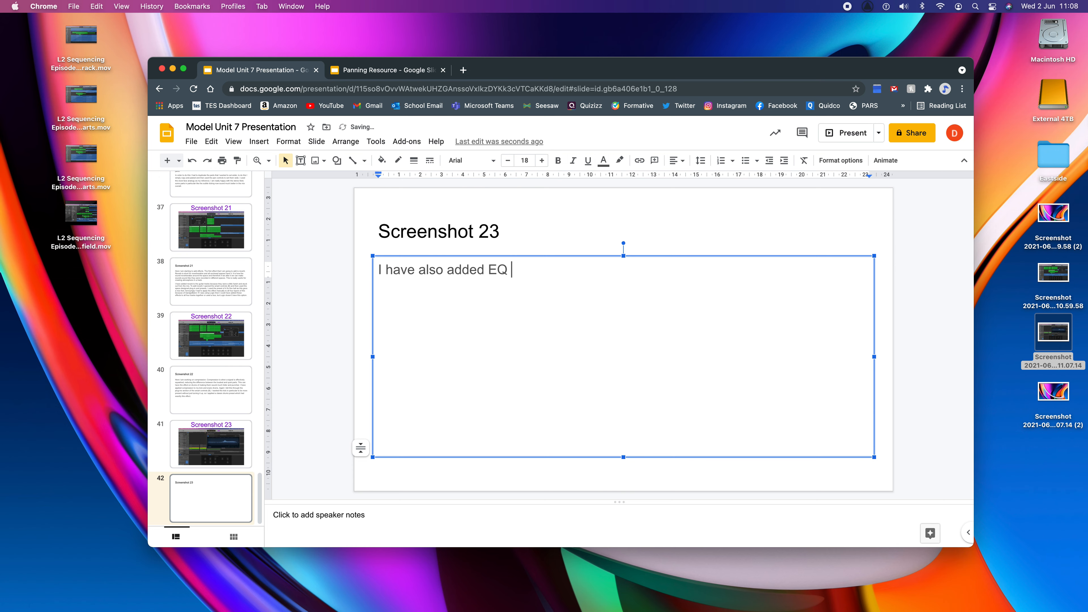